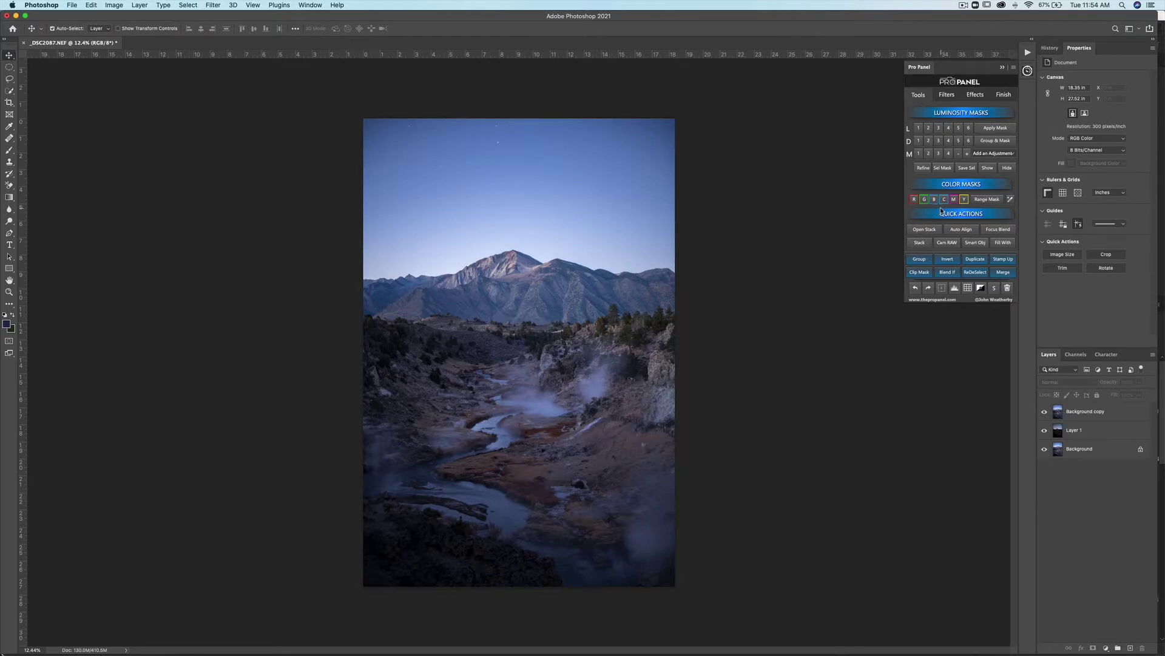
- Generate a blue color mask of the image and use Levels to push the land to black and the sky toward white
key("alt")
left_click(935, 200, "alt")
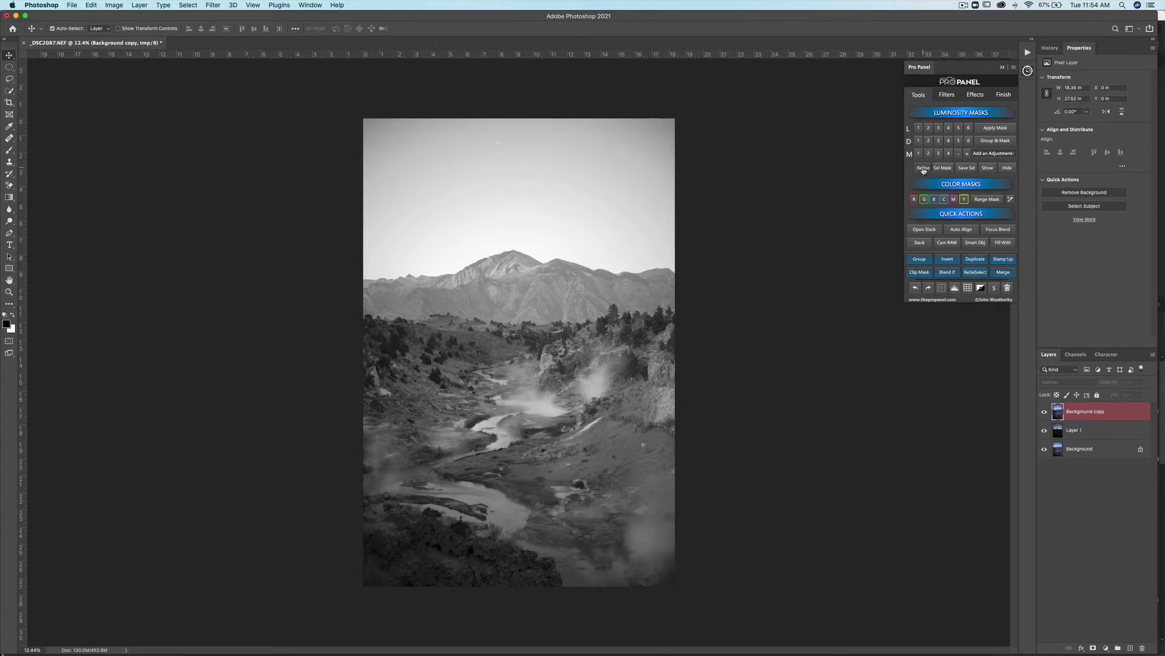
key("super+l")
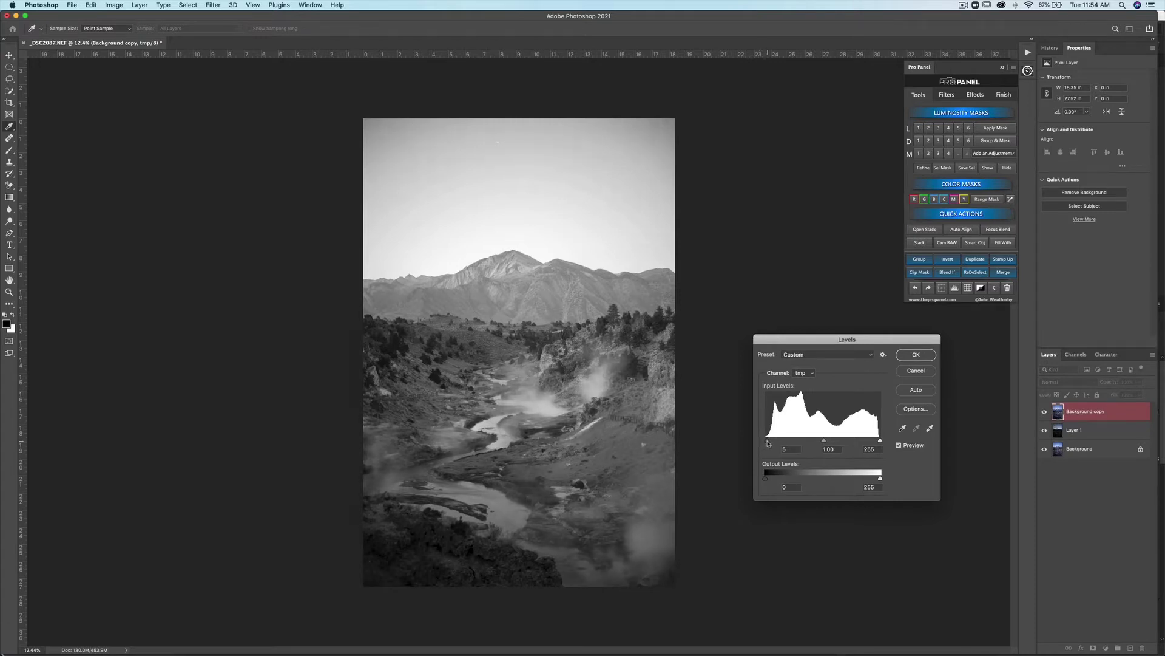
left_click_drag(770, 443, 859, 445)
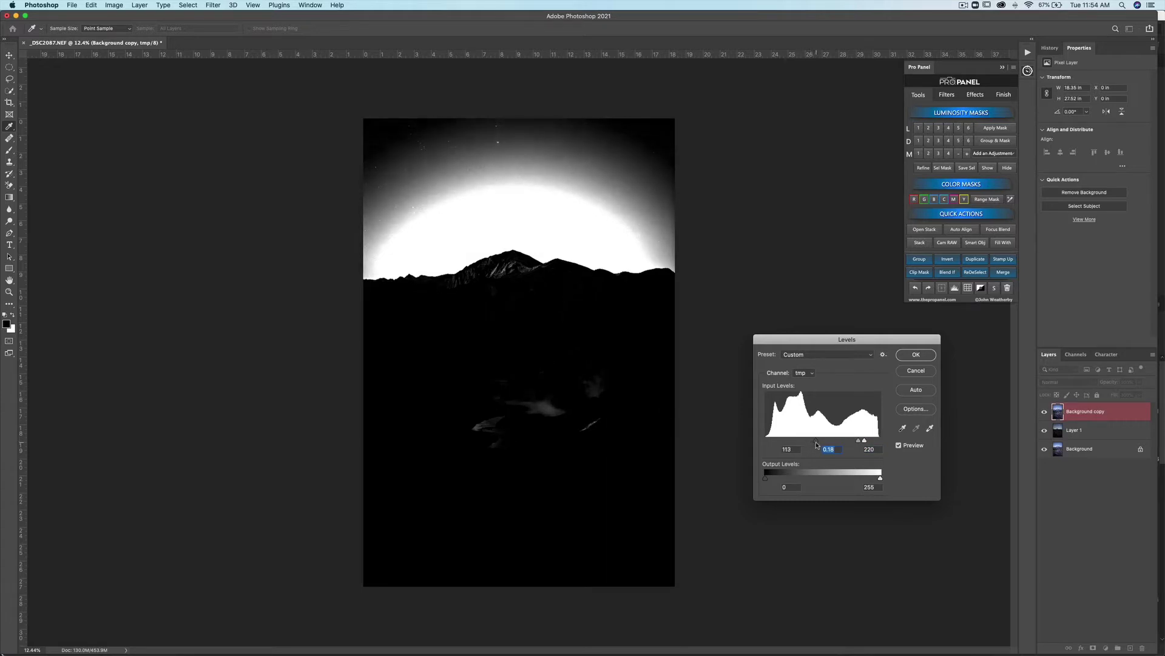
left_click_drag(818, 445, 858, 444)
left_click(814, 445)
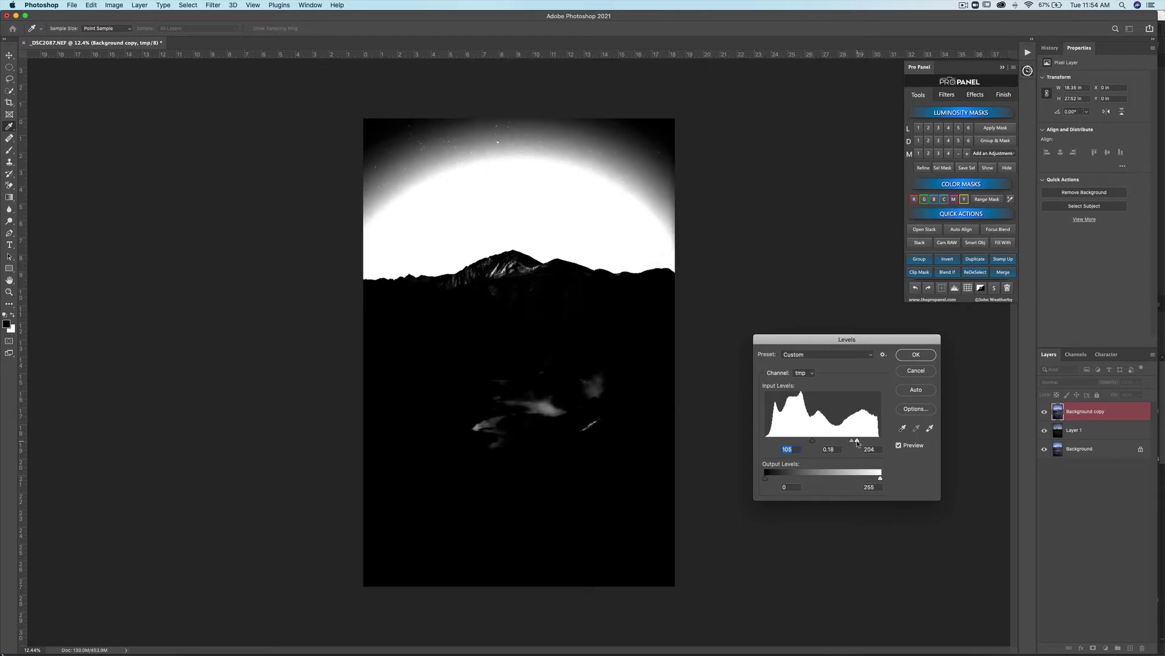
left_click(858, 443)
left_click(916, 355)
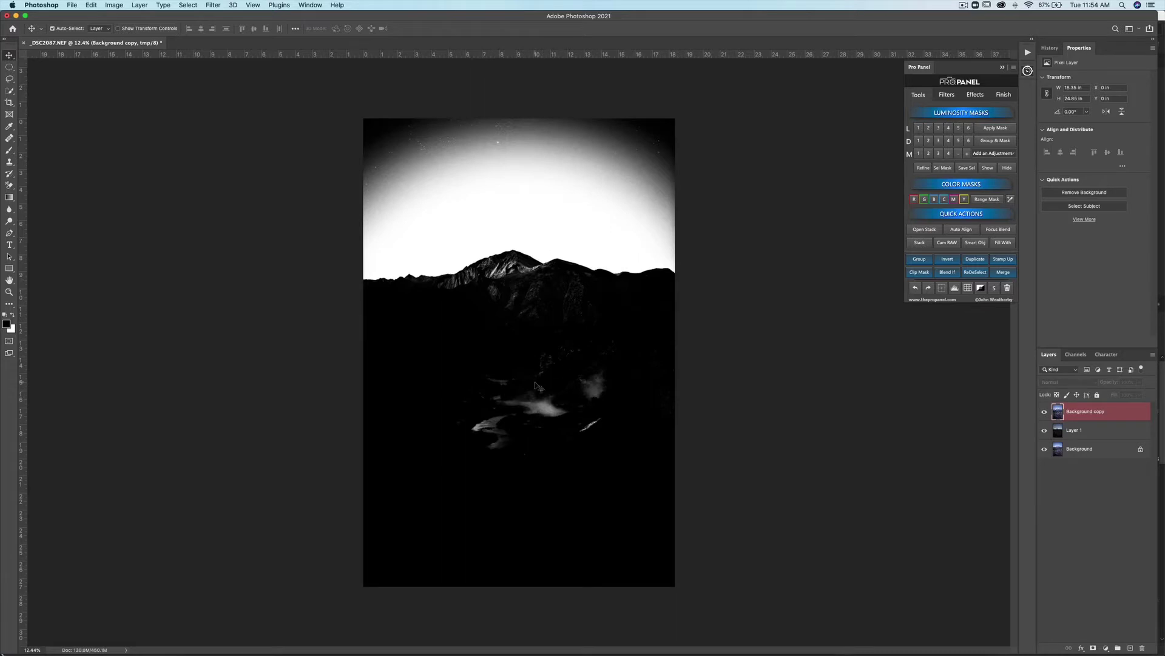
- Brush in Overlay mode with black over the valley's gray areas and with white across the sky to clean up the mask
left_click(10, 151)
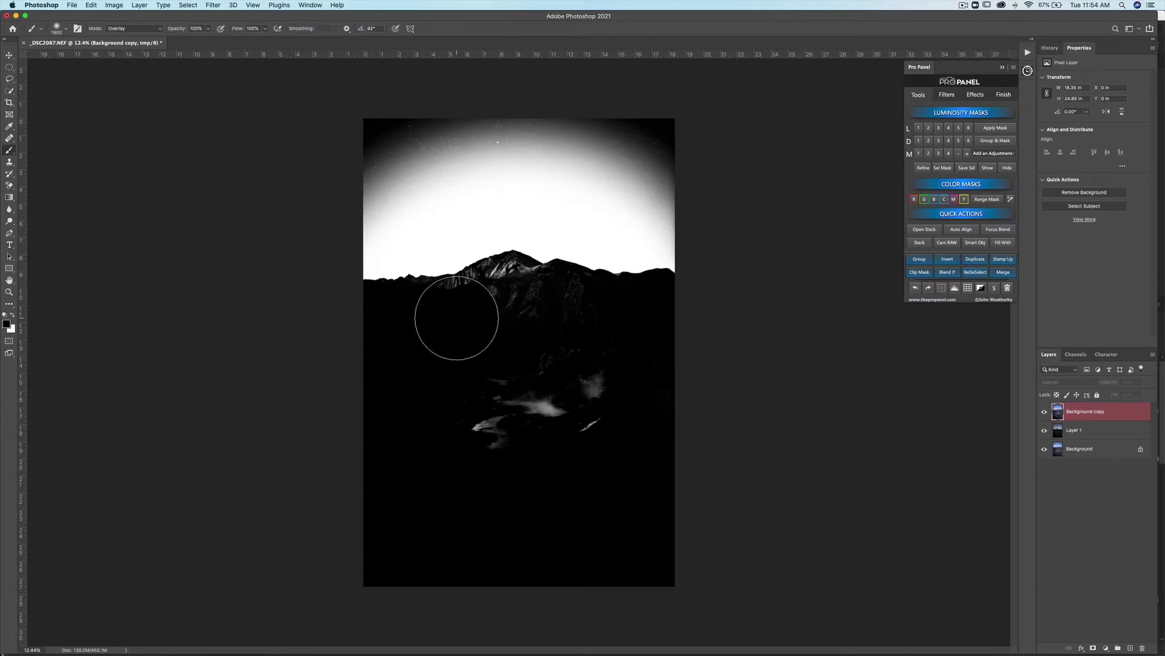
mouse_move(486, 299)
left_mouse_down()
mouse_move(510, 290)
mouse_move(597, 319)
mouse_move(579, 372)
mouse_move(517, 451)
mouse_move(604, 419)
mouse_move(579, 413)
mouse_move(557, 433)
left_mouse_up()
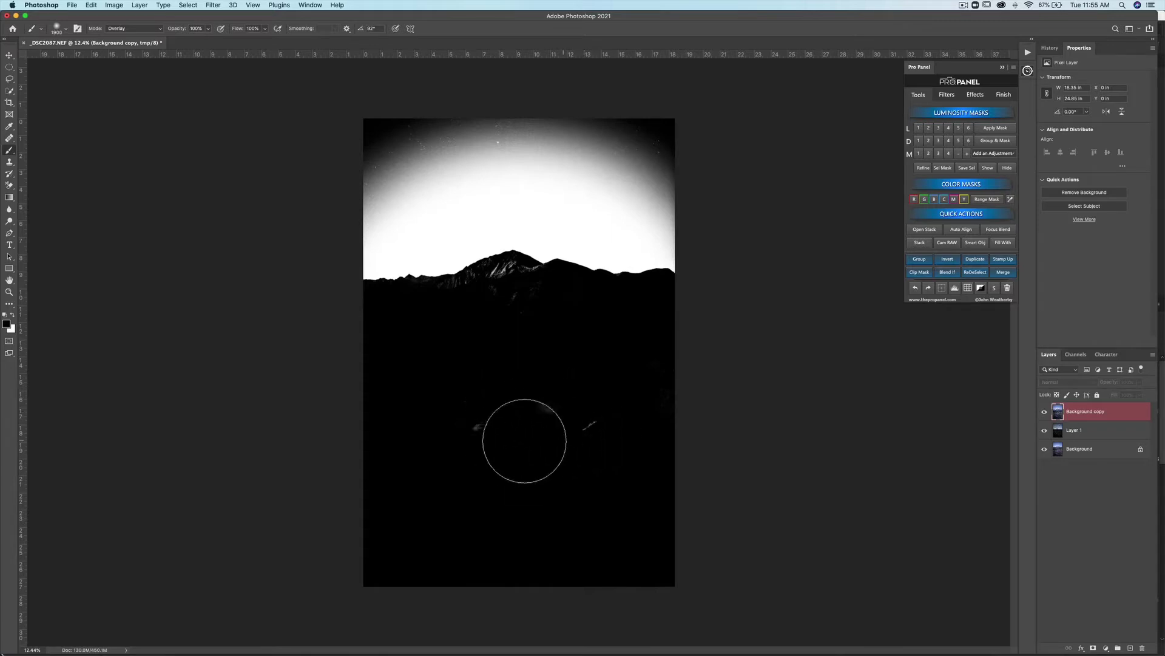
key("x")
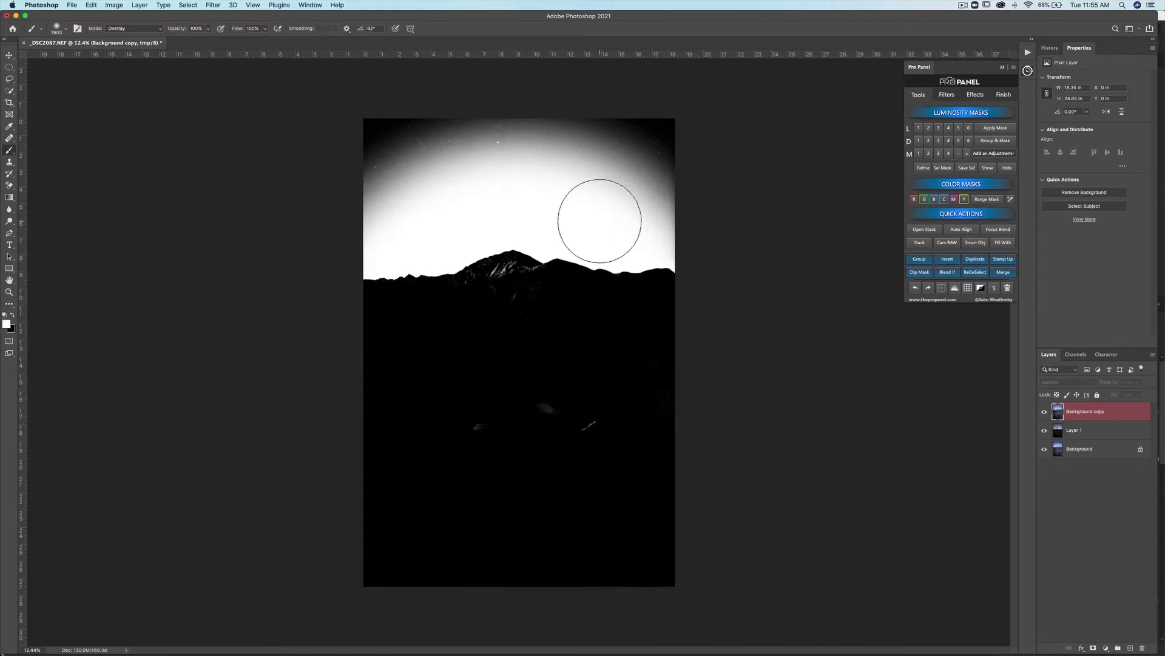
mouse_move(622, 208)
left_mouse_down()
mouse_move(689, 204)
mouse_move(699, 183)
mouse_move(671, 164)
mouse_move(500, 149)
mouse_move(338, 204)
left_mouse_up()
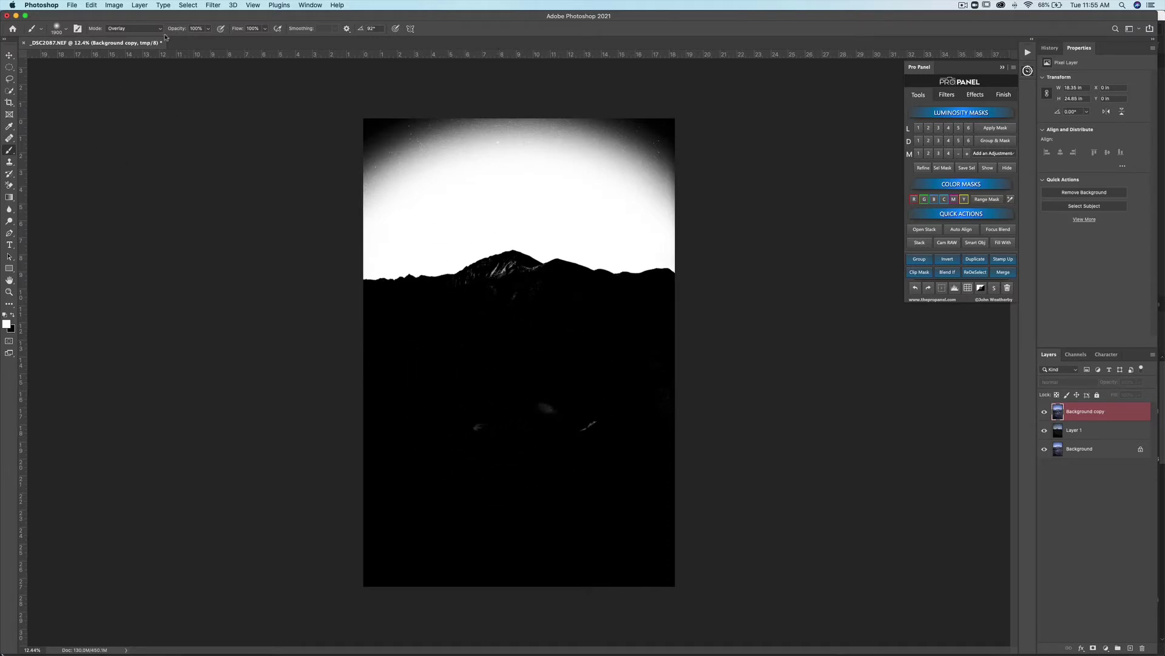
- Lasso the sky above the mountain ridge and fill it with the white foreground color at 100% opacity
left_click(9, 80)
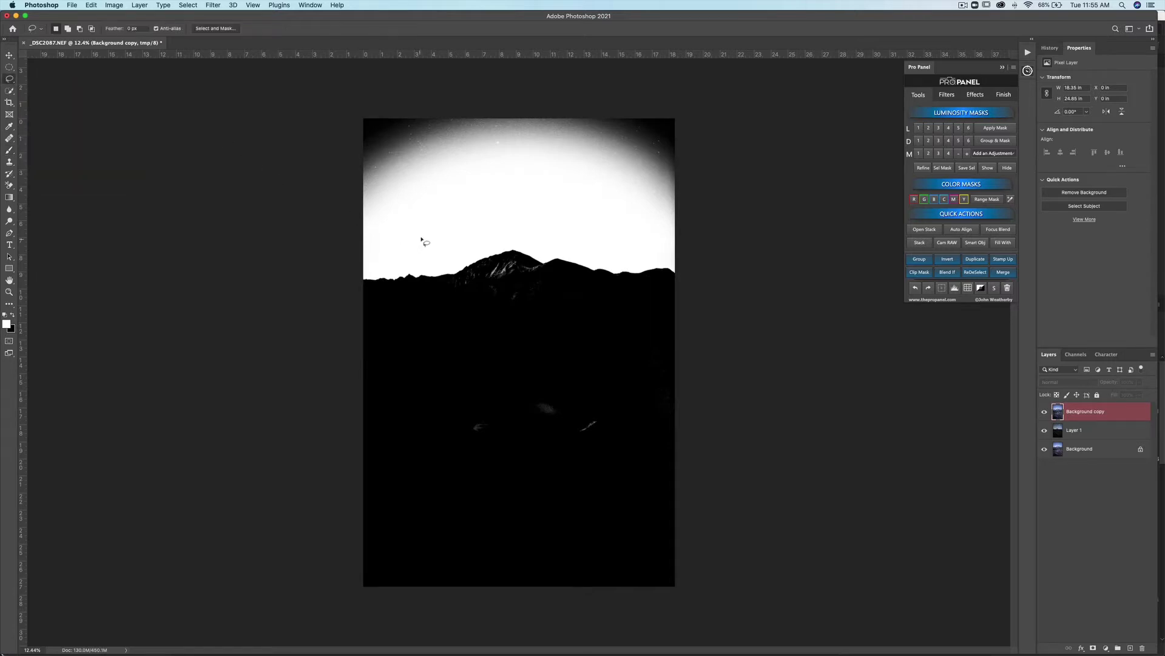
mouse_move(420, 232)
left_mouse_down()
mouse_move(318, 235)
mouse_move(243, 122)
mouse_move(255, 56)
mouse_move(746, 75)
mouse_move(758, 140)
mouse_move(739, 229)
mouse_move(709, 240)
mouse_move(524, 242)
left_mouse_up()
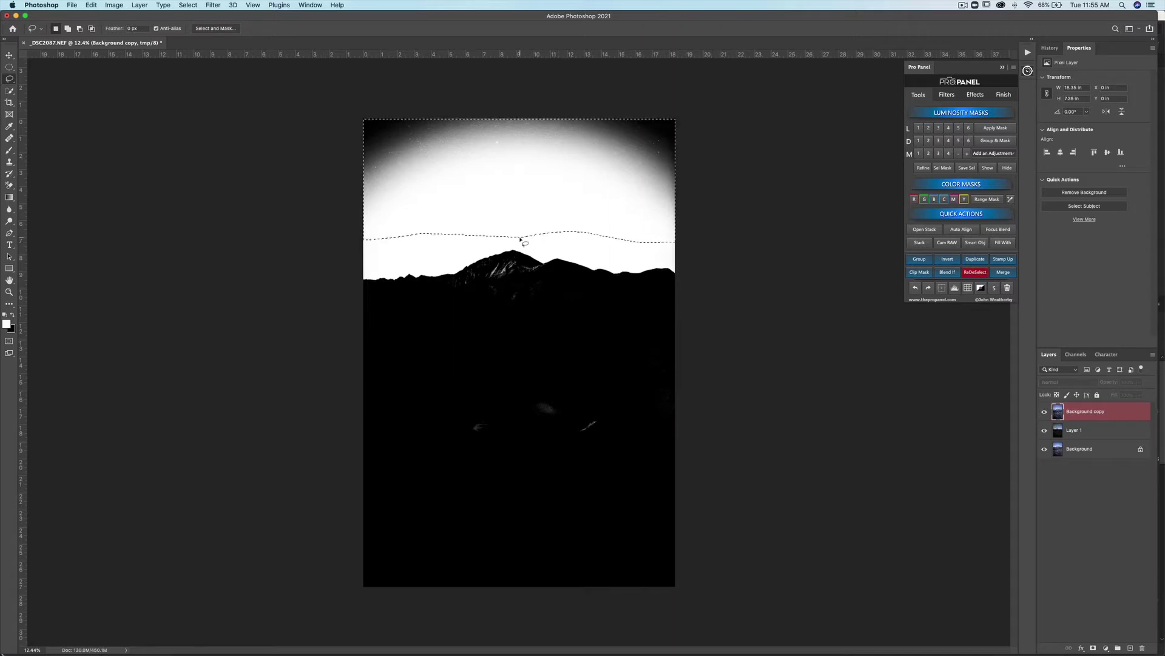
left_click(992, 199)
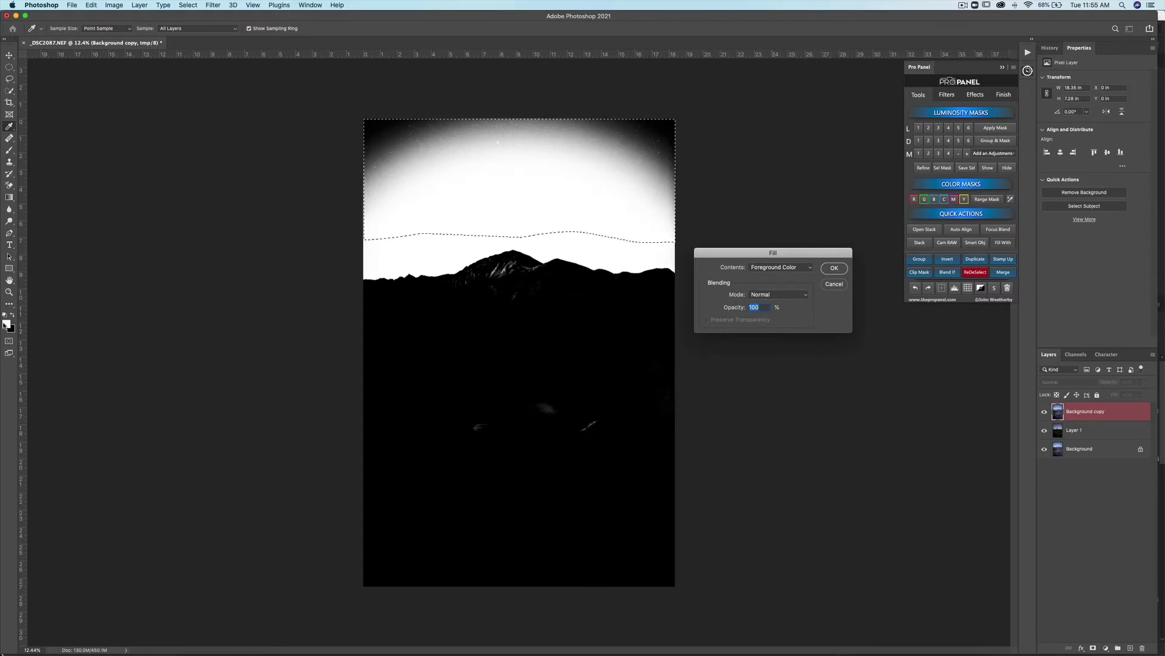
left_click(833, 268)
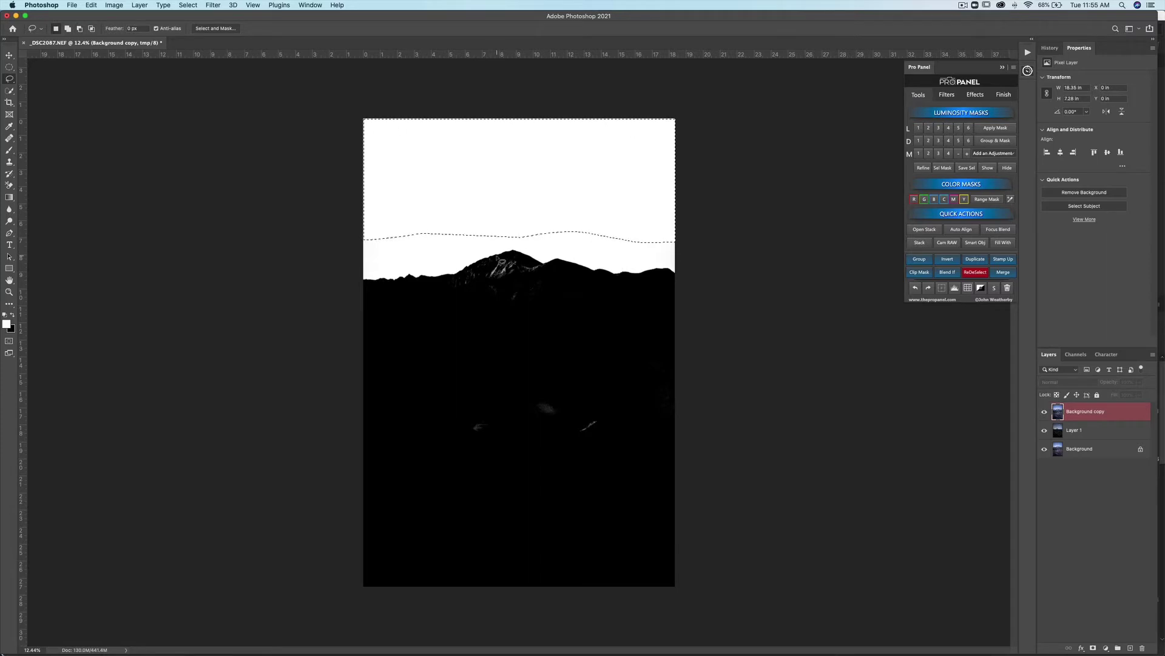
- Lasso the gray remnants around the river in the valley, fill them with the background color and deselect
mouse_move(582, 377)
left_mouse_down()
mouse_move(440, 367)
mouse_move(404, 440)
mouse_move(628, 525)
mouse_move(617, 396)
left_mouse_up()
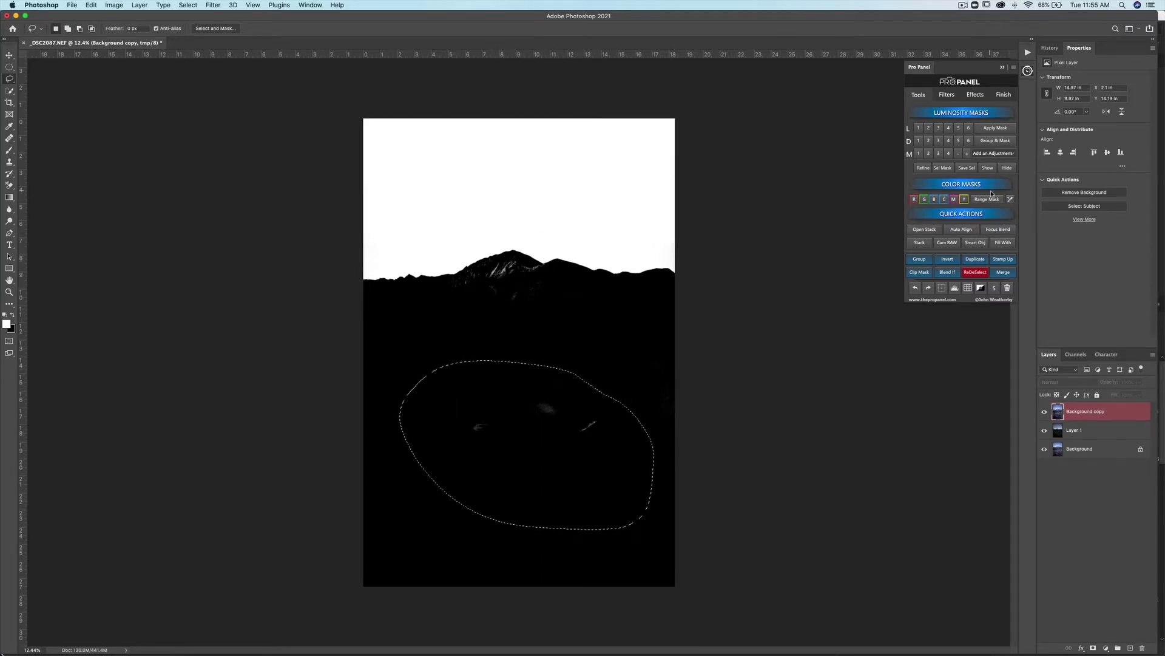
left_click(1000, 243)
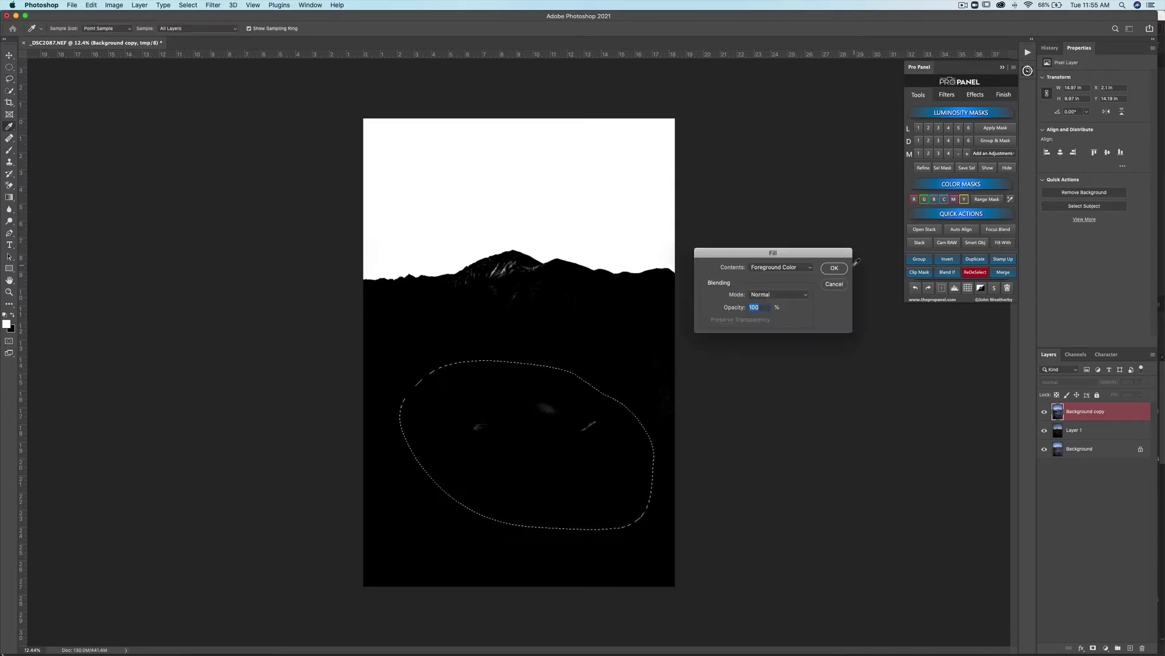
left_click(807, 268)
left_click(793, 276)
left_click(835, 269)
key("l")
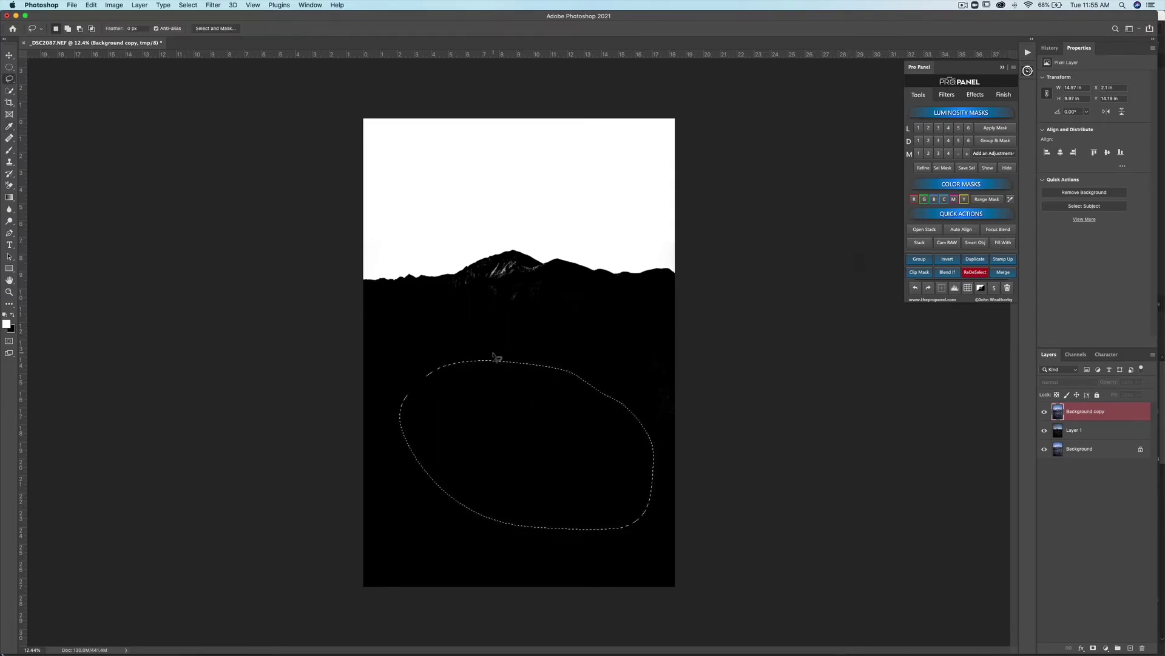
left_click(514, 286)
- Lasso the gray specks on the mountain and the slopes below, fill them with the background color, deselect and apply the mask to Background copy
scroll(518, 274, "up", 2)
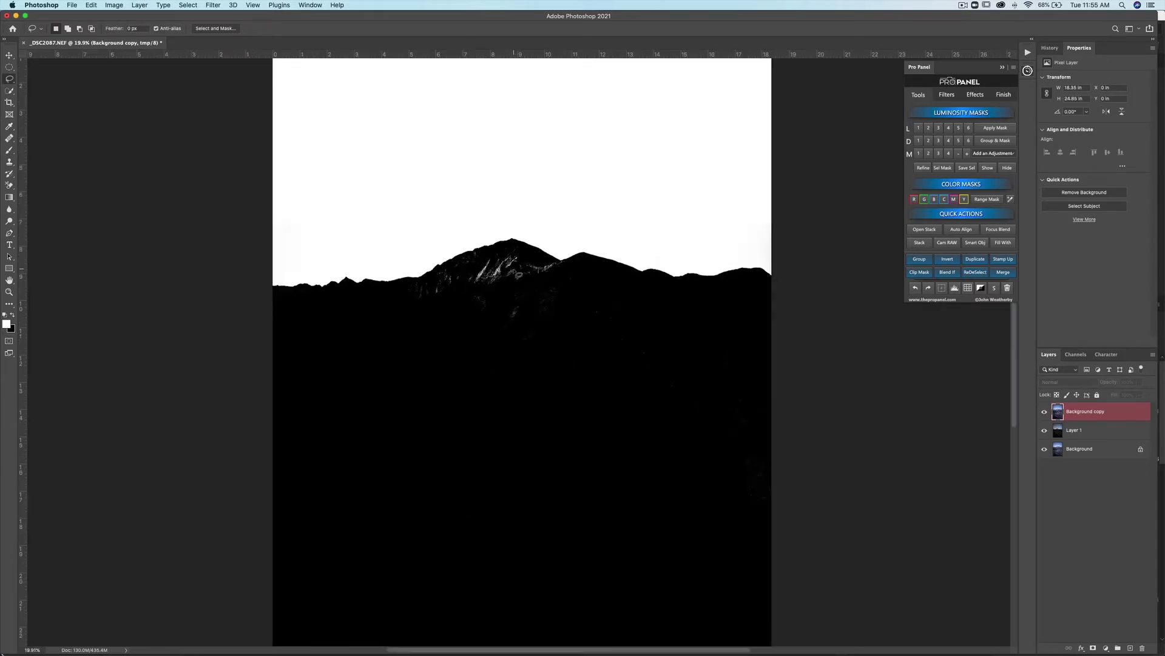
scroll(517, 274, "up", 2)
mouse_move(313, 299)
left_mouse_down()
mouse_move(286, 304)
mouse_move(291, 331)
mouse_move(436, 417)
mouse_move(461, 466)
mouse_move(604, 533)
mouse_move(916, 597)
mouse_move(948, 520)
mouse_move(740, 366)
mouse_move(684, 273)
mouse_move(503, 232)
mouse_move(404, 272)
mouse_move(397, 260)
mouse_move(367, 295)
mouse_move(312, 300)
left_mouse_up()
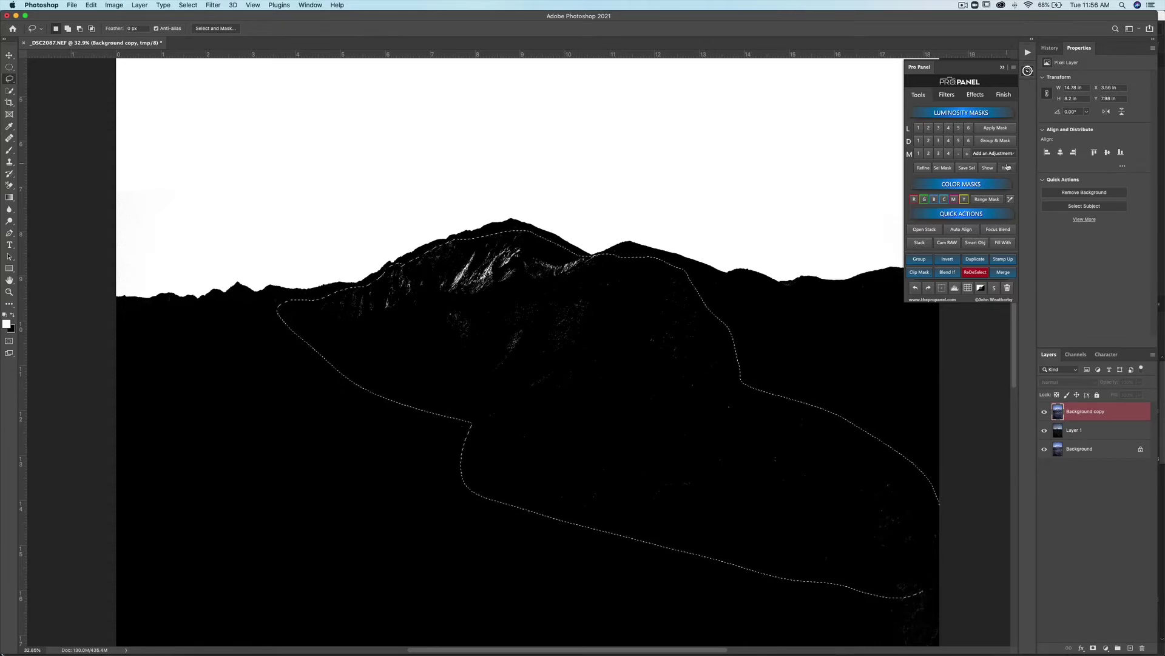
left_click(999, 243)
left_click(781, 267)
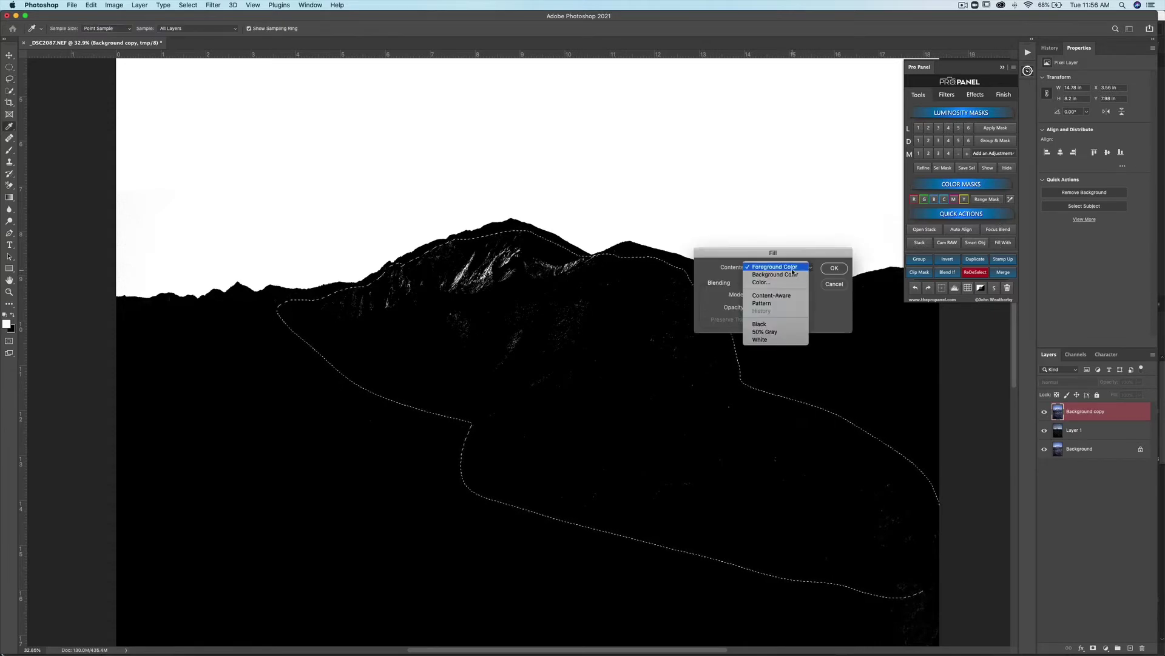
left_click(777, 274)
left_click(834, 267)
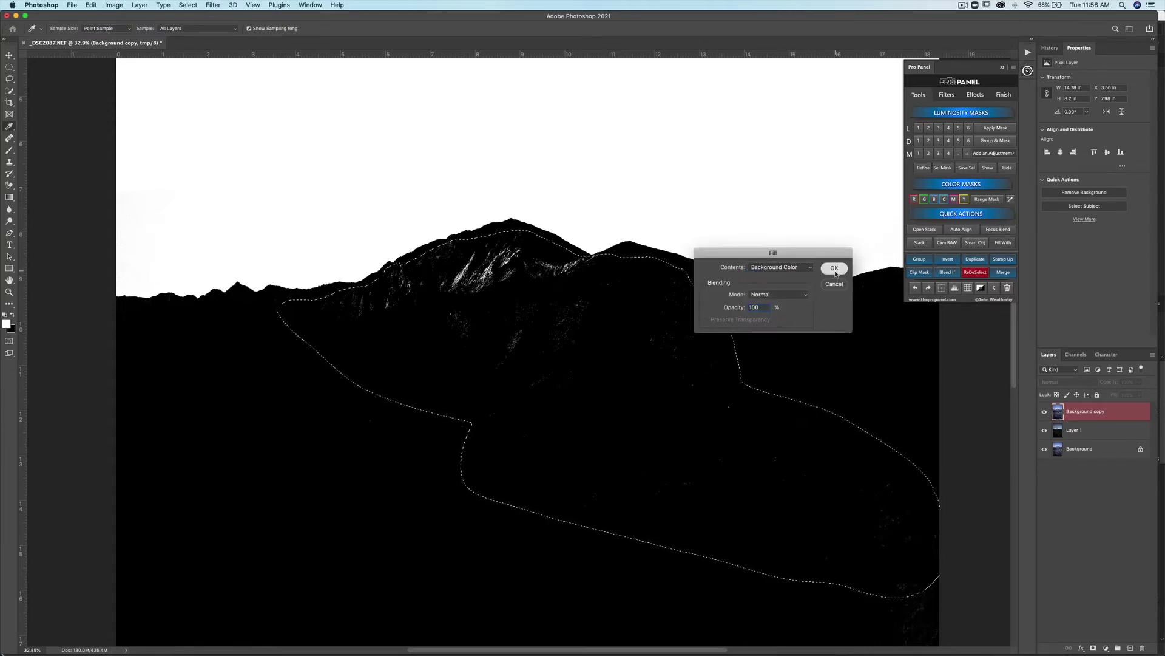
left_click(976, 273)
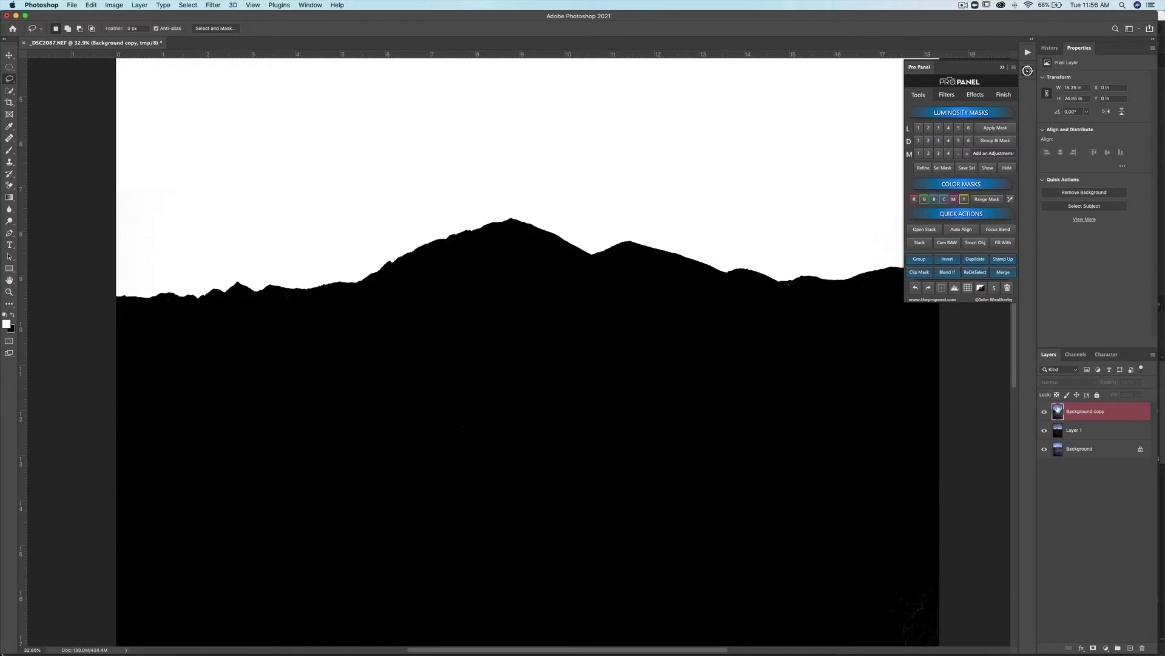
left_click(993, 129)
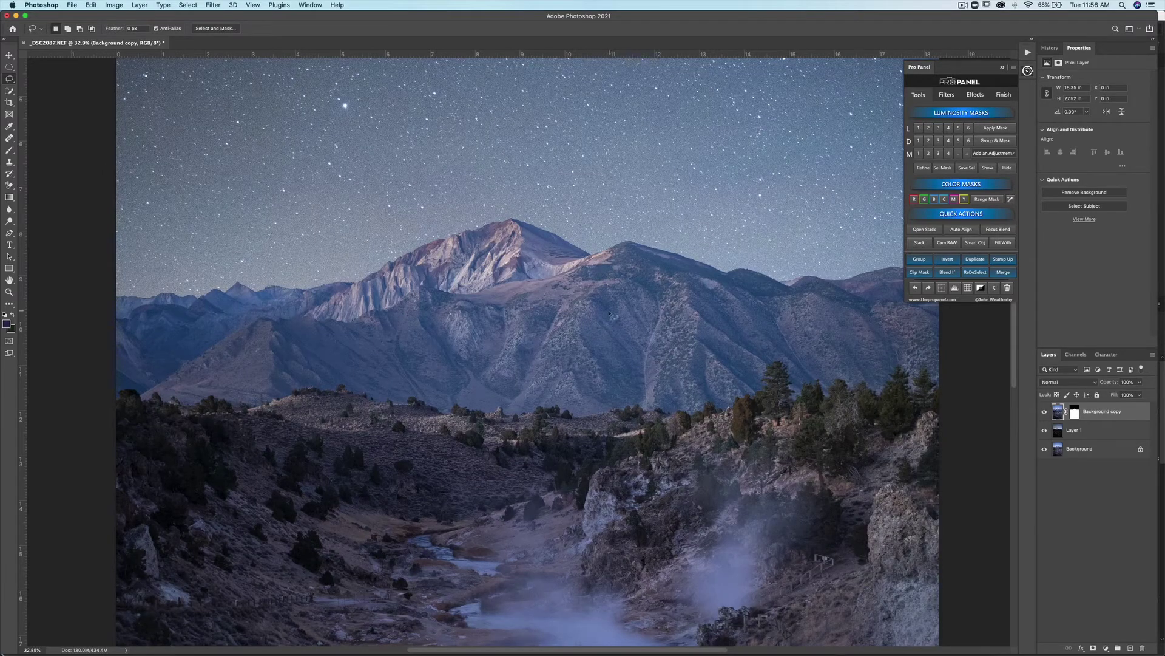
- Examine the blend between the starry sky and the mountain ridge up close along its length
key("super+minus")
key("super+minus")
key("super+minus")
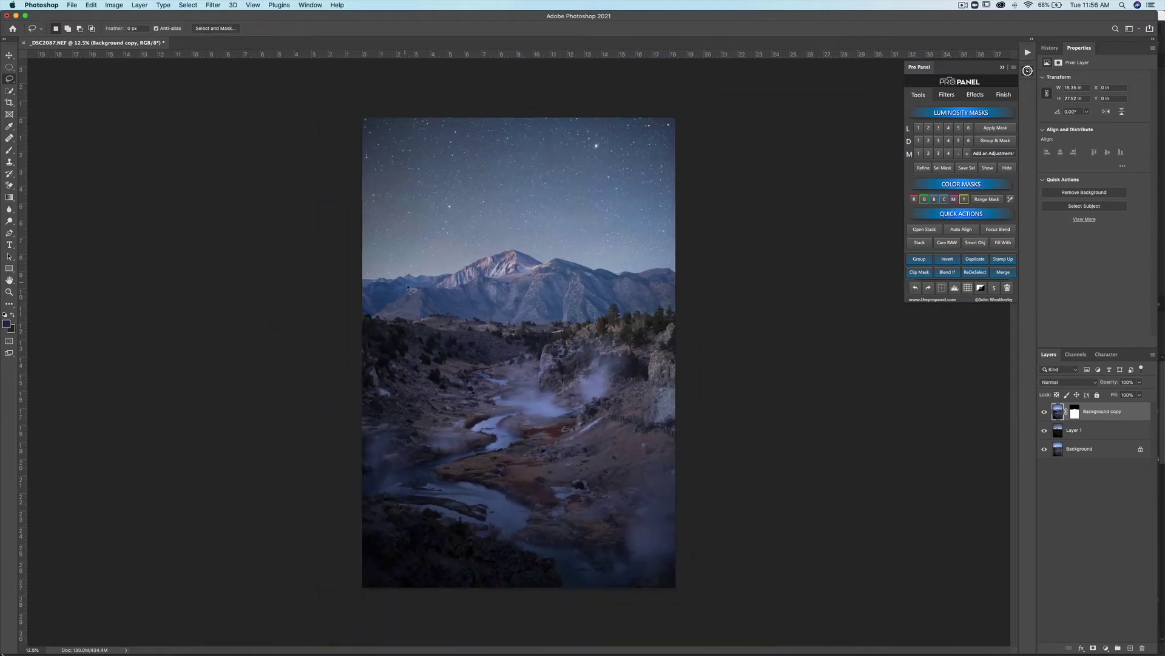
scroll(407, 288, "up", 5)
left_click_drag(700, 298, 412, 341)
left_click_drag(736, 334, 486, 346)
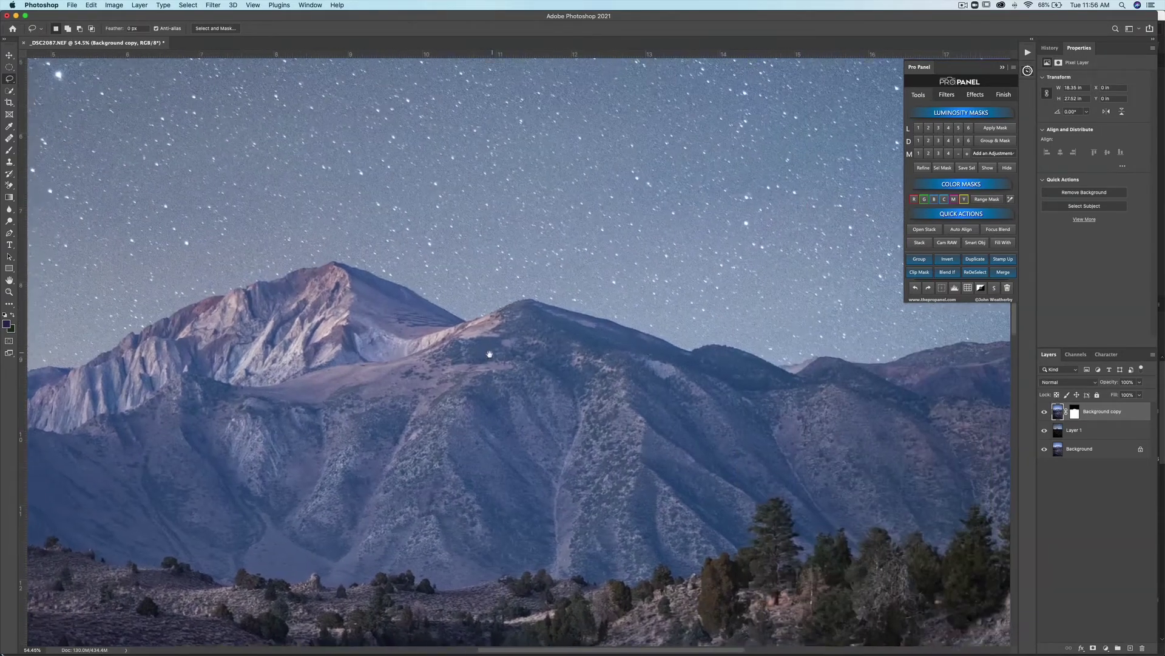
left_click_drag(885, 370, 628, 403)
left_click_drag(485, 328, 755, 379)
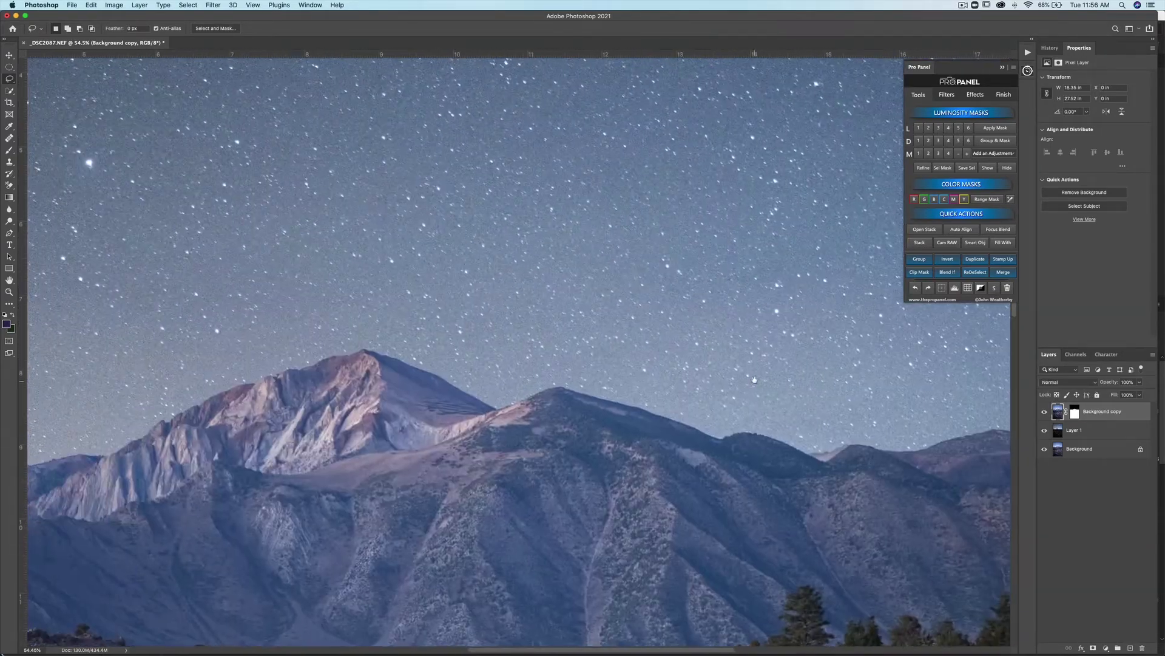
key("super+minus")
key("super+minus")
key("super+minus")
key("super+minus")
key("super+minus")
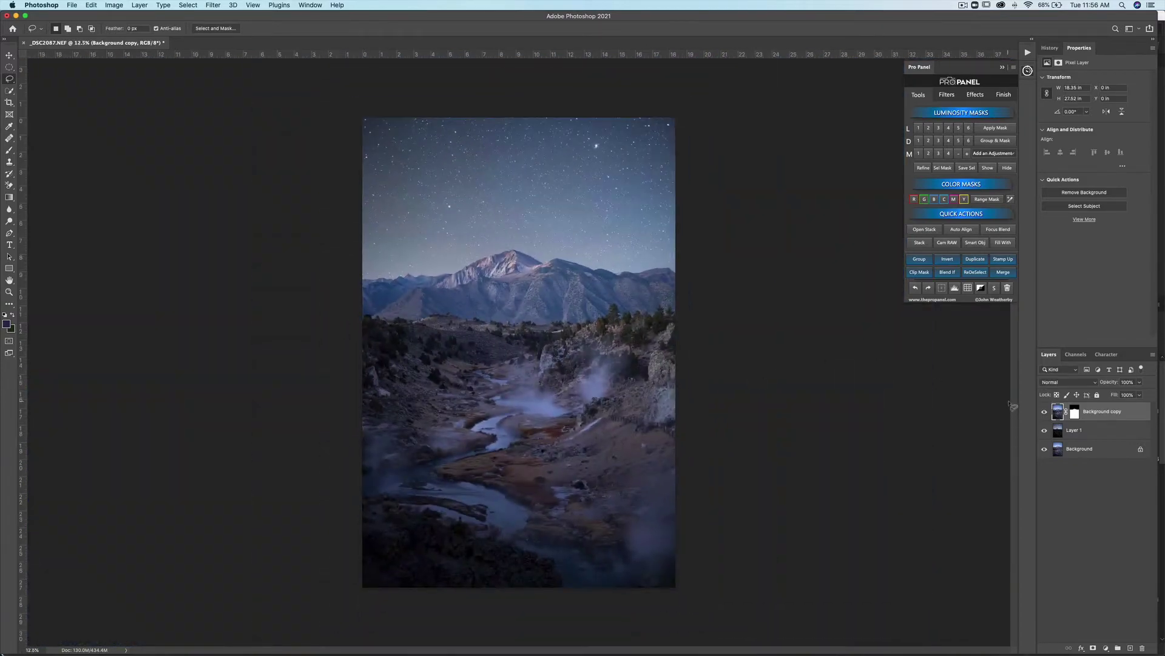
- Compare the composite with the Background copy layer hidden and with that layer shown on its own
left_click(1045, 412)
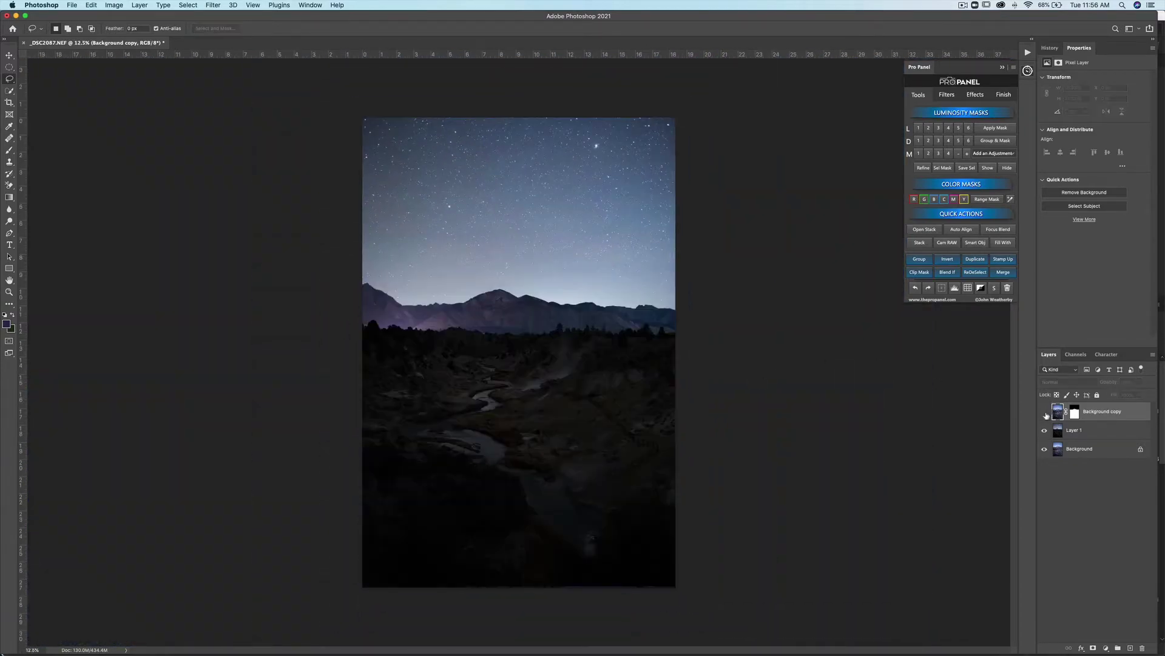
left_click(1045, 412)
left_click(1044, 413)
left_click(1045, 412)
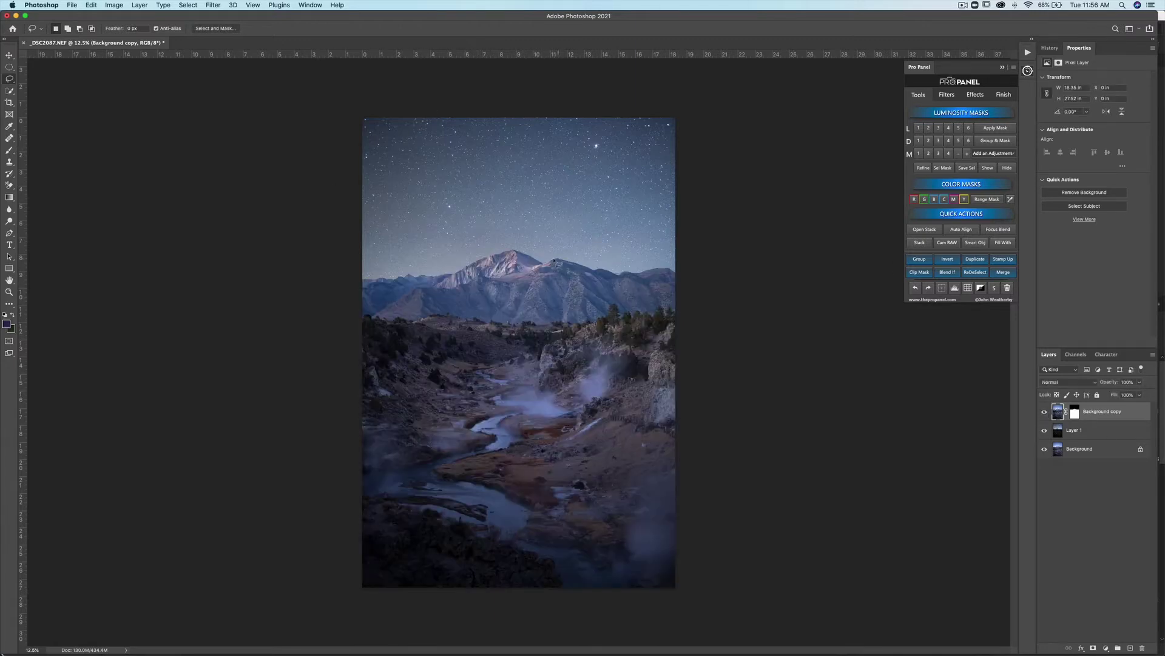
scroll(531, 256, "up", 5)
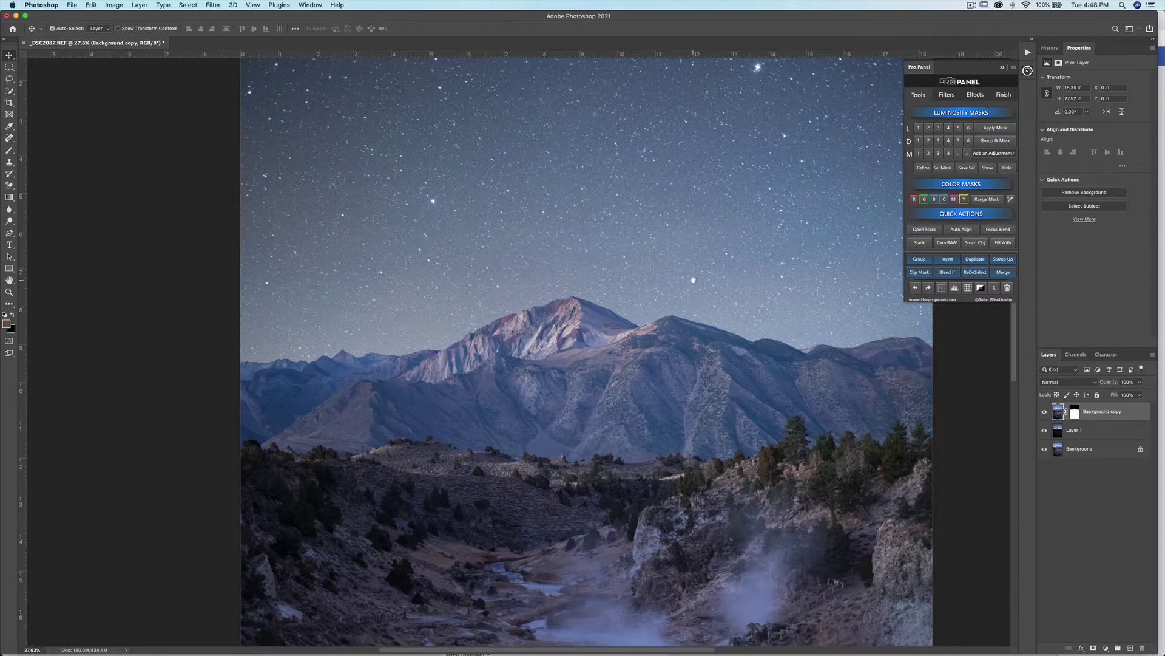
left_click_drag(693, 279, 685, 391)
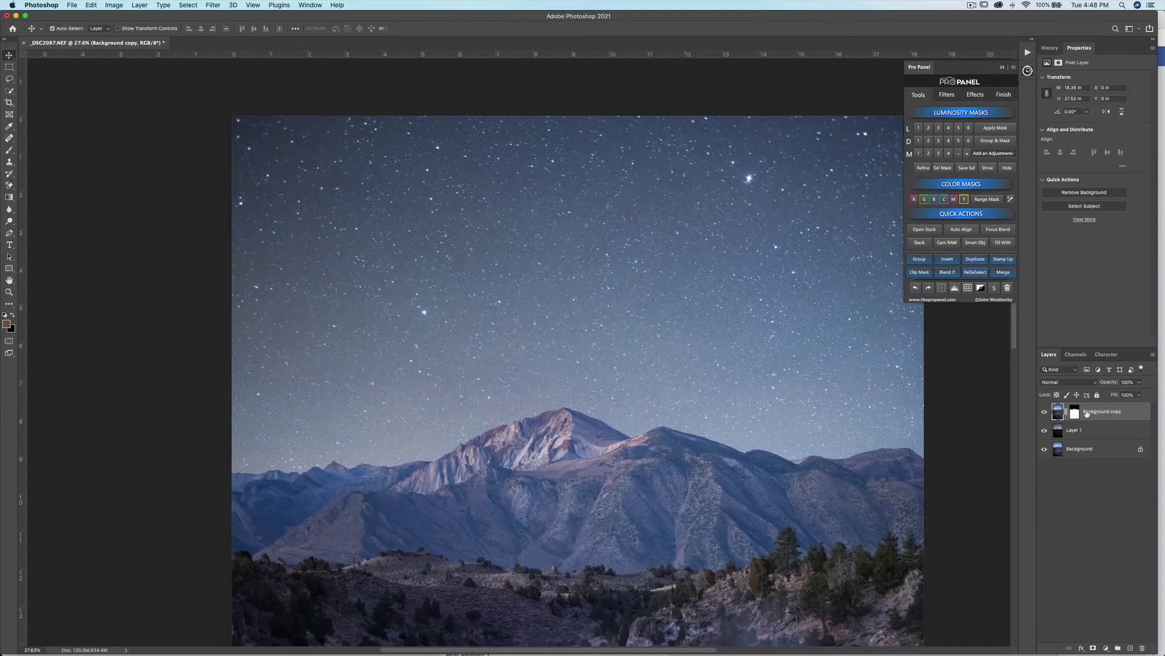
left_click(1045, 414, "alt")
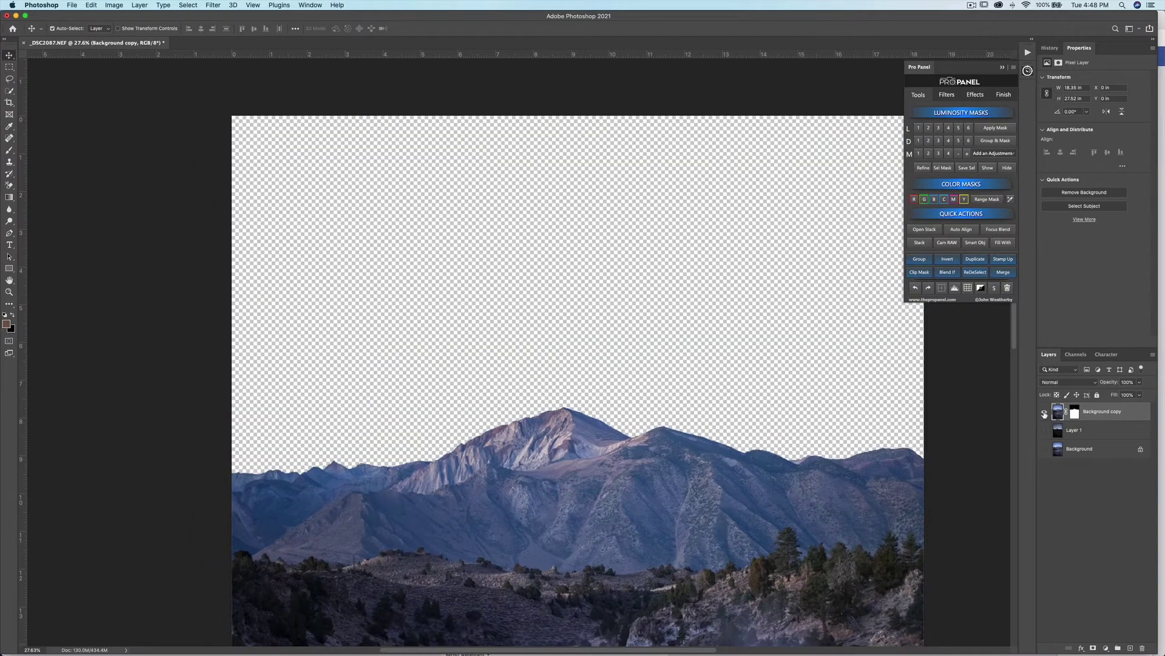
left_click(1044, 413, "alt")
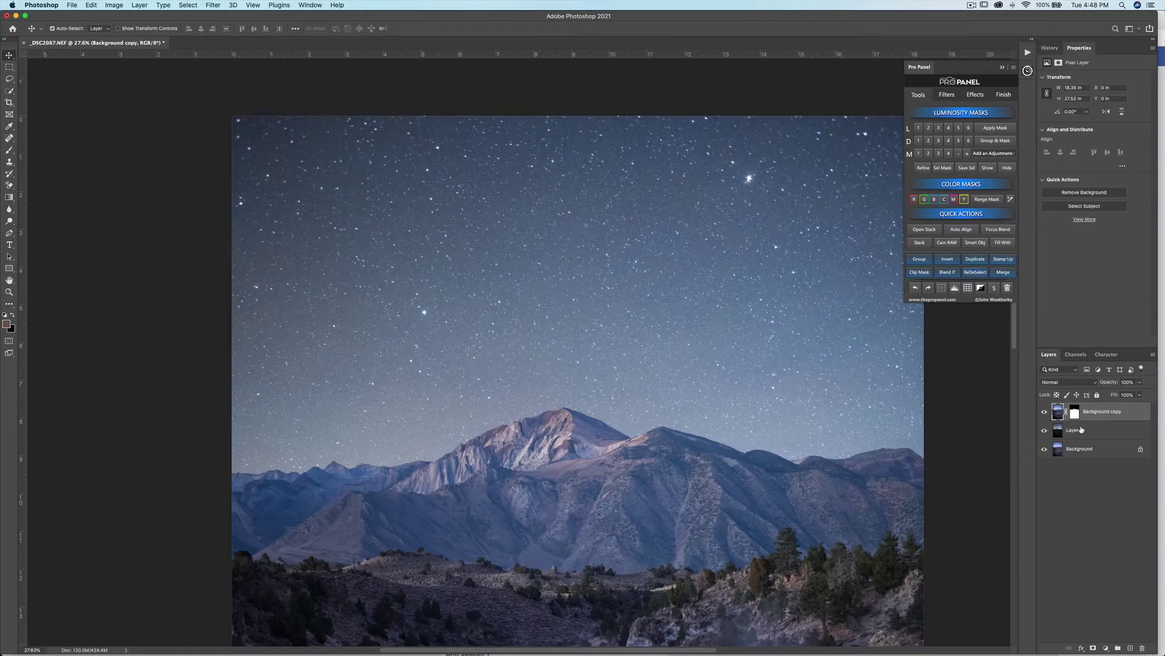
- Add a Cooling Filter (80) photo filter adjustment directly above Layer 1 to cool the starry sky
left_click(1069, 431)
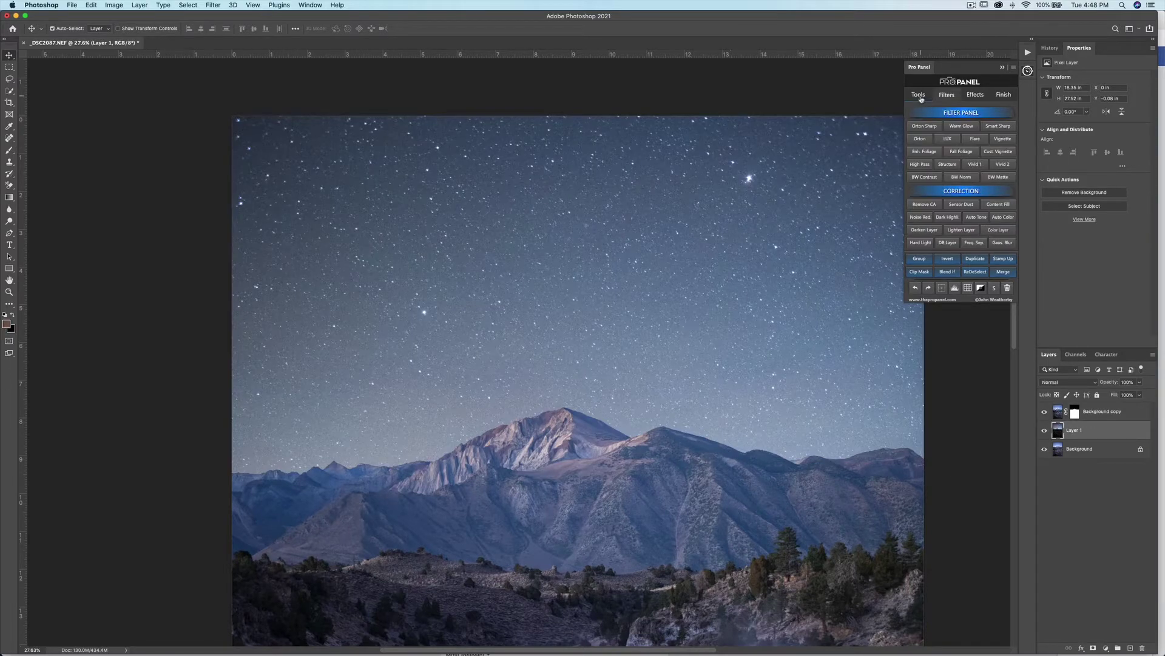
left_click(973, 96)
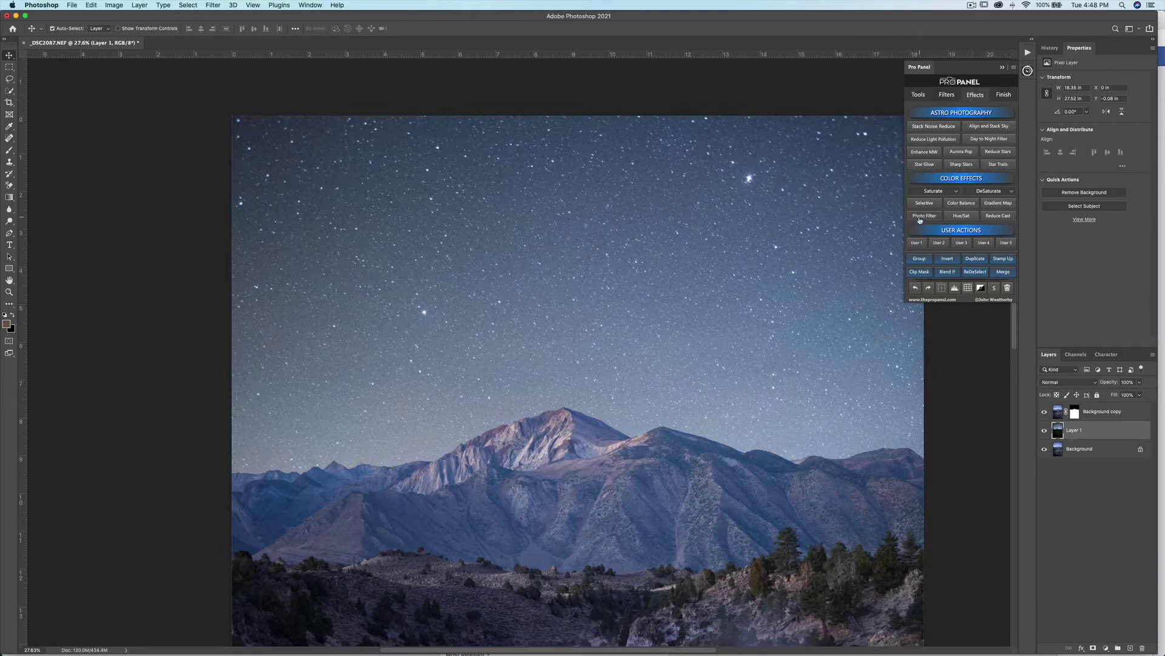
key("alt")
left_click(921, 219, "alt")
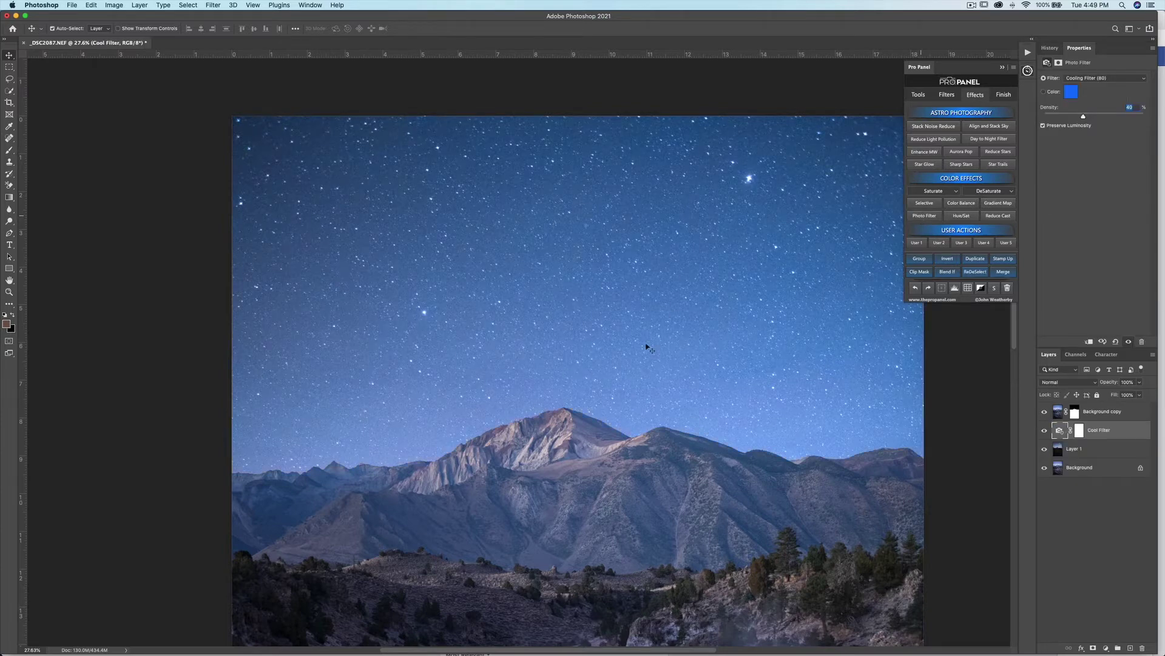
- Lower the opacity of the Cool Filter adjustment layer to 51%
left_click(1139, 385)
left_click_drag(1140, 395, 1121, 396)
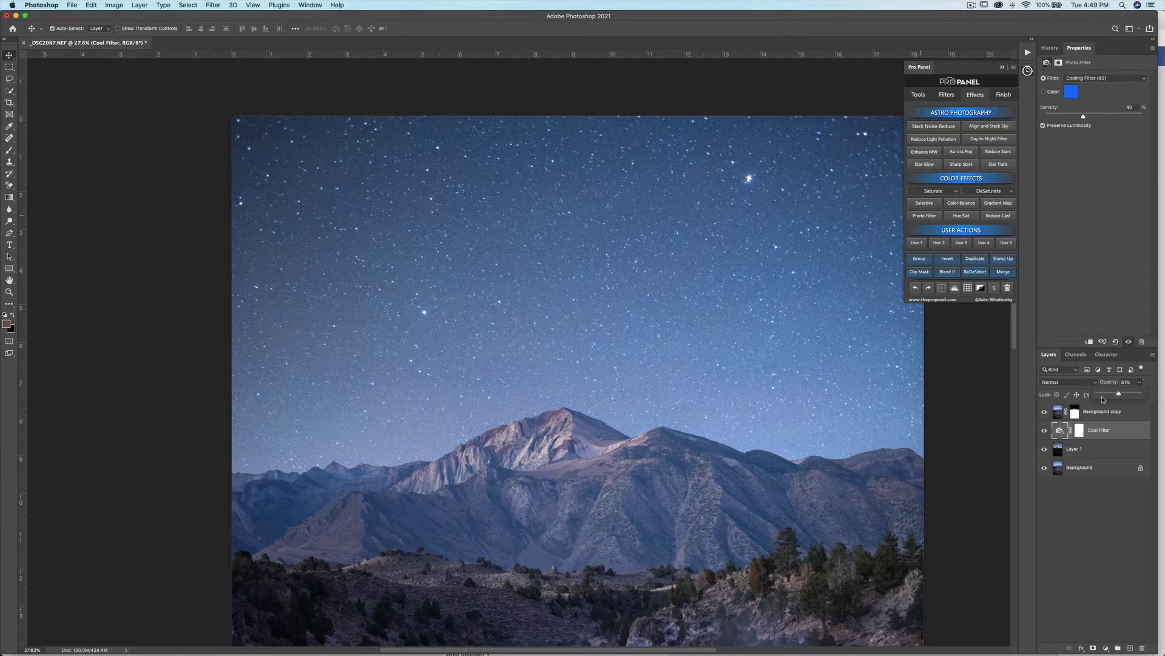
- Reduce noise on Layer 1 with strength 8, preserve details 10%, color noise 50% and sharpen details 5%, and compare before and after
scroll(576, 264, "up", 3)
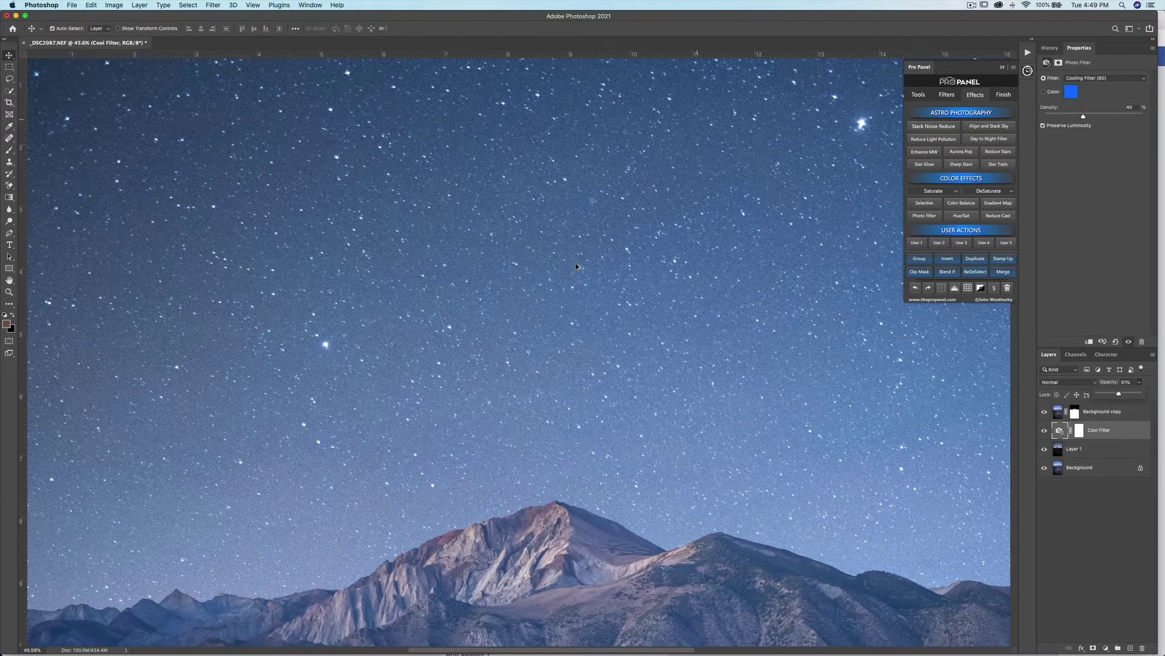
scroll(575, 263, "up", 2)
scroll(575, 263, "up", 2)
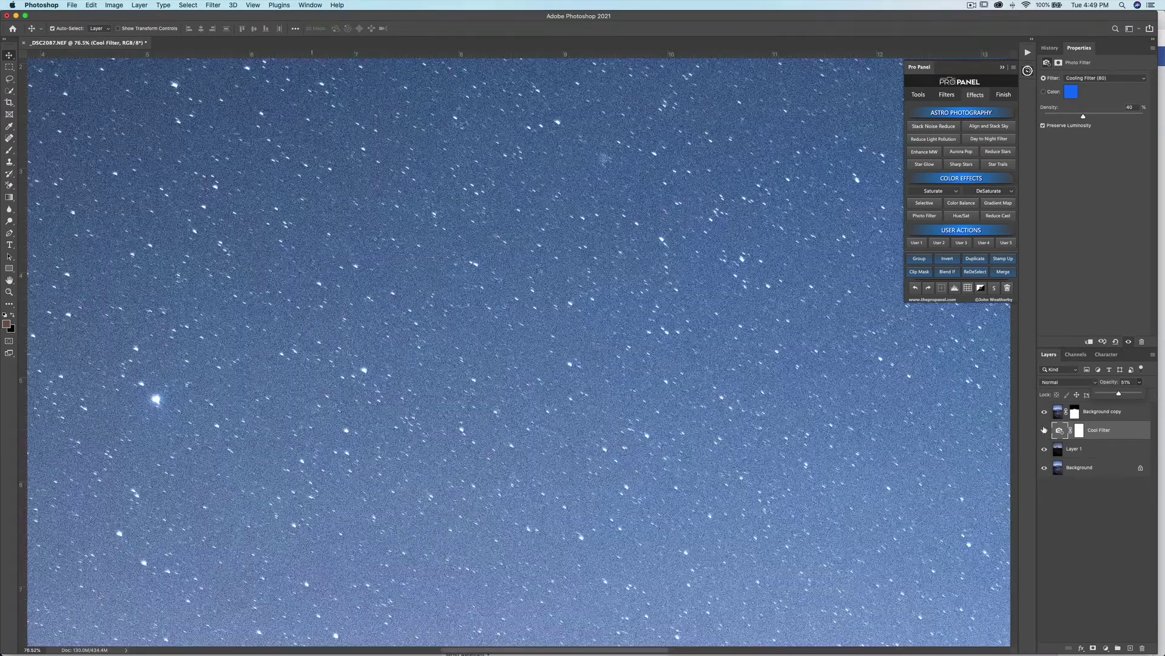
left_click(1093, 457)
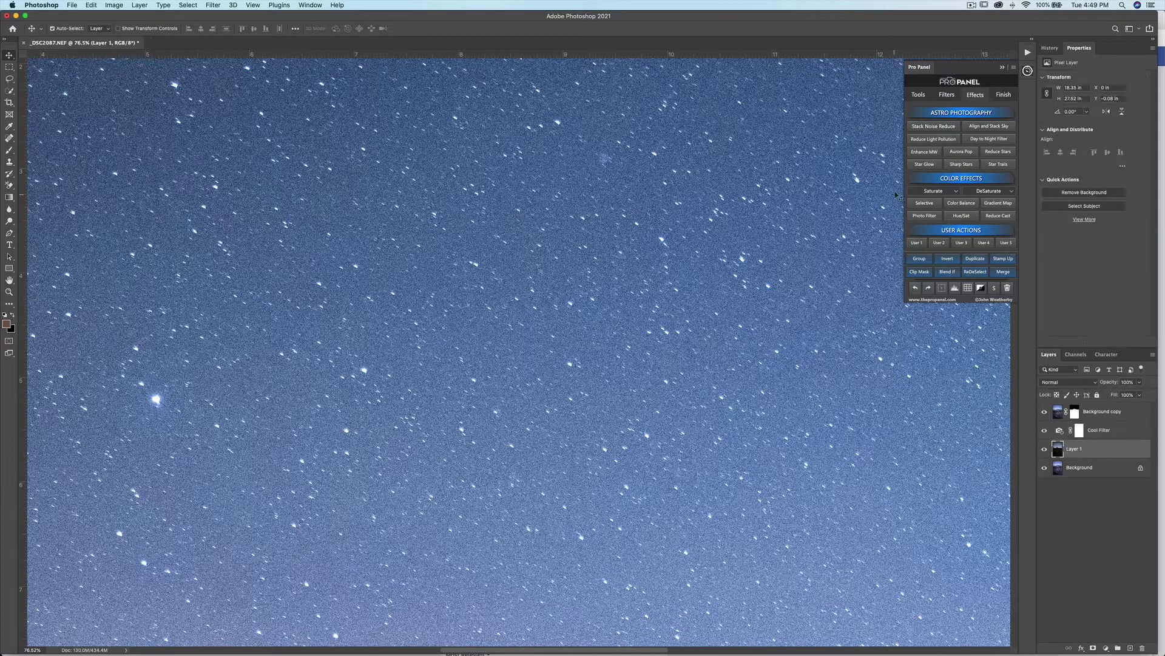
left_click(947, 95)
left_click(920, 217)
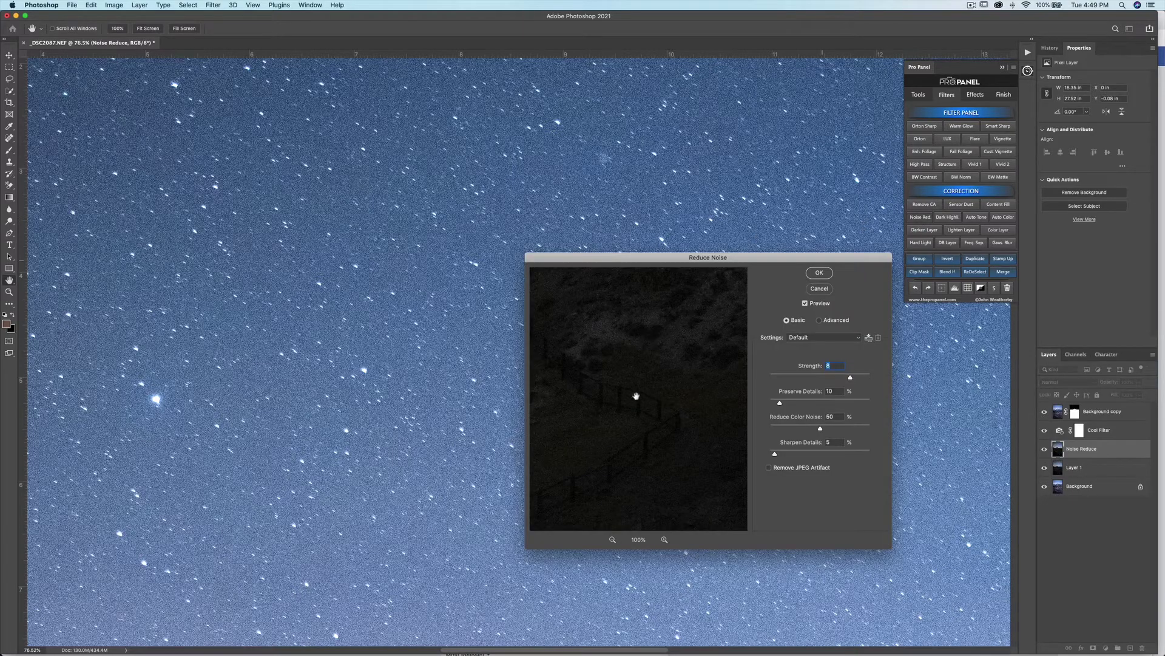
left_click_drag(646, 403, 620, 489)
left_click_drag(627, 379, 625, 417)
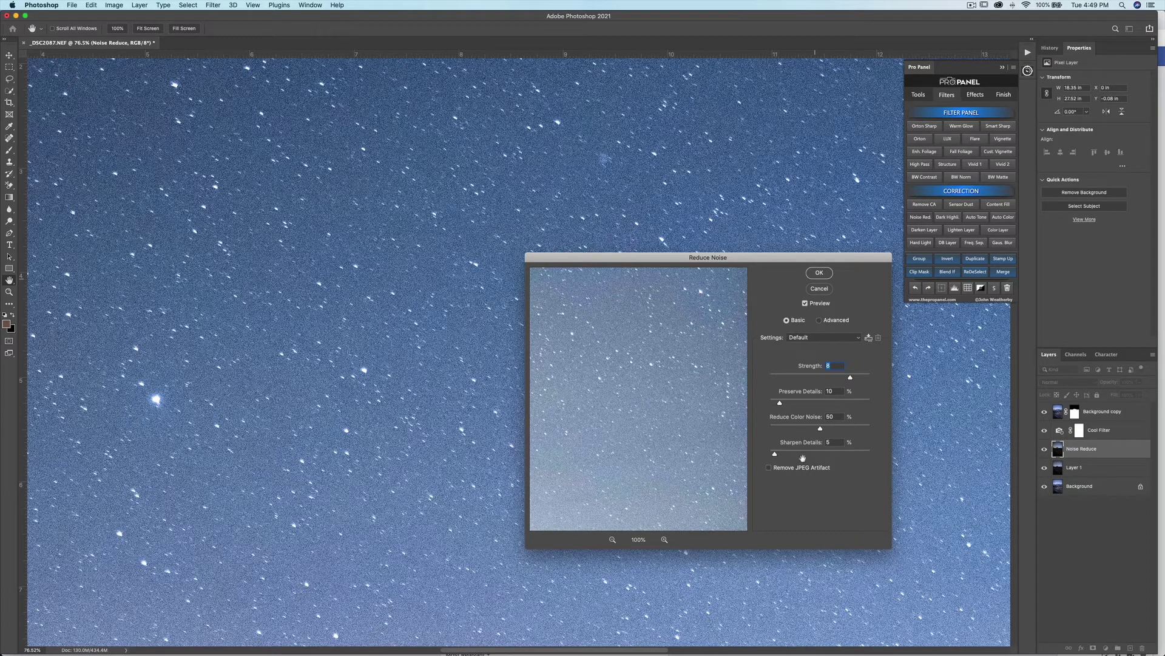
left_click(818, 274)
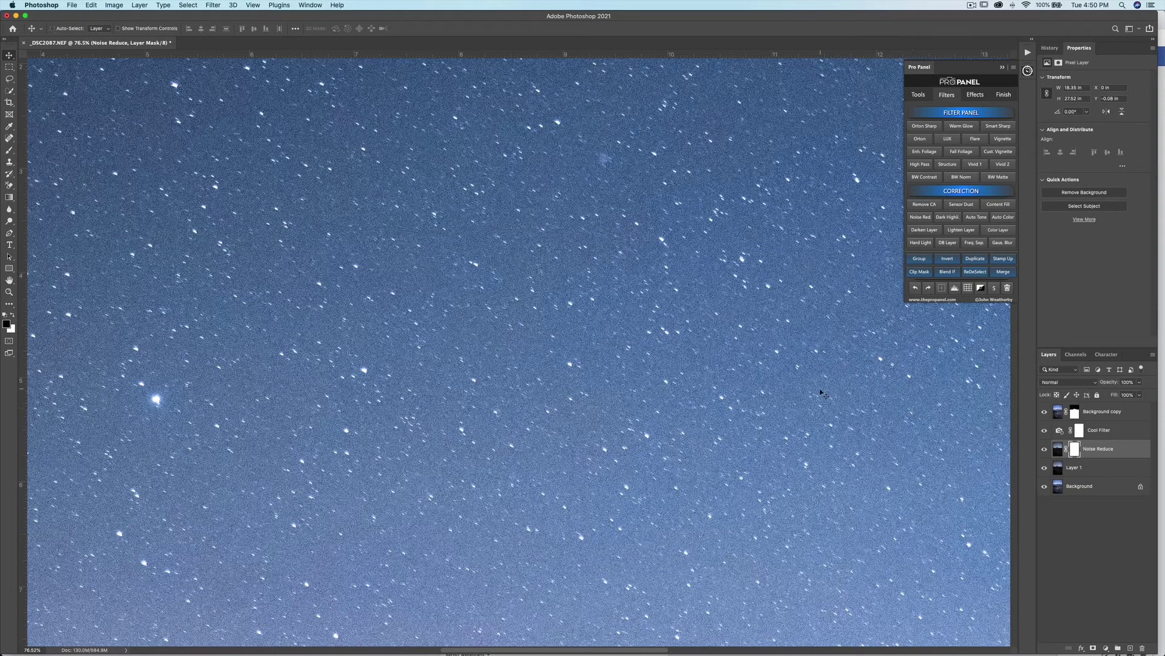
key("super+z")
key("super+shift+z")
- Stamp all visible layers into a new layer directly above Background copy
key("super+0")
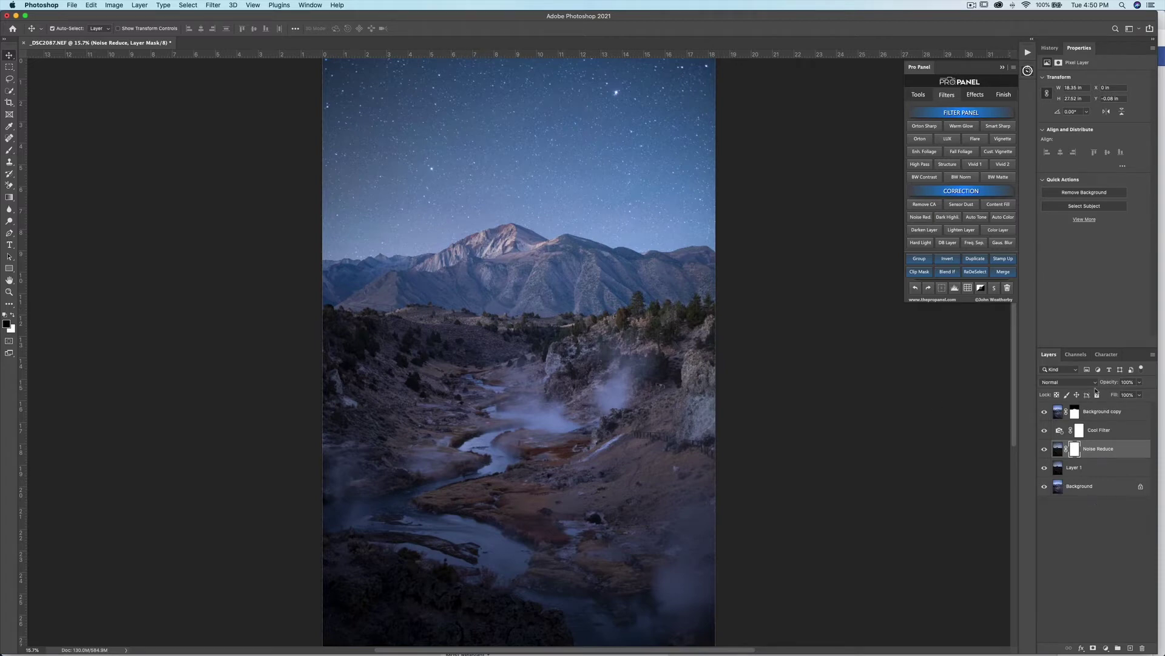
left_click(1097, 417)
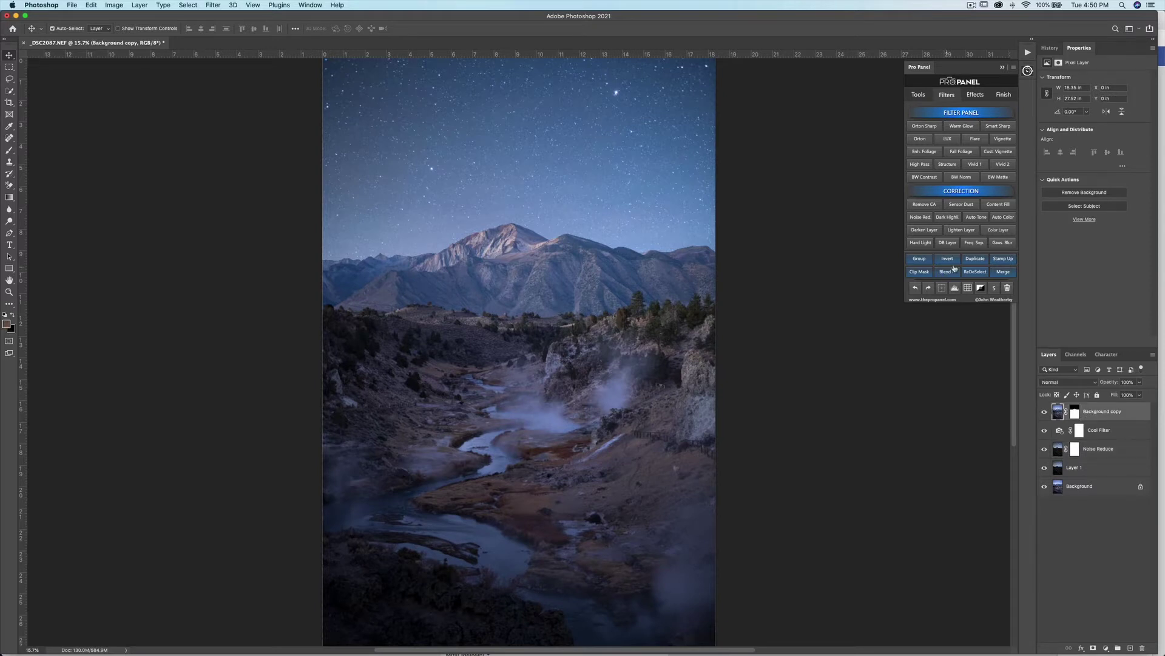
left_click(1001, 260)
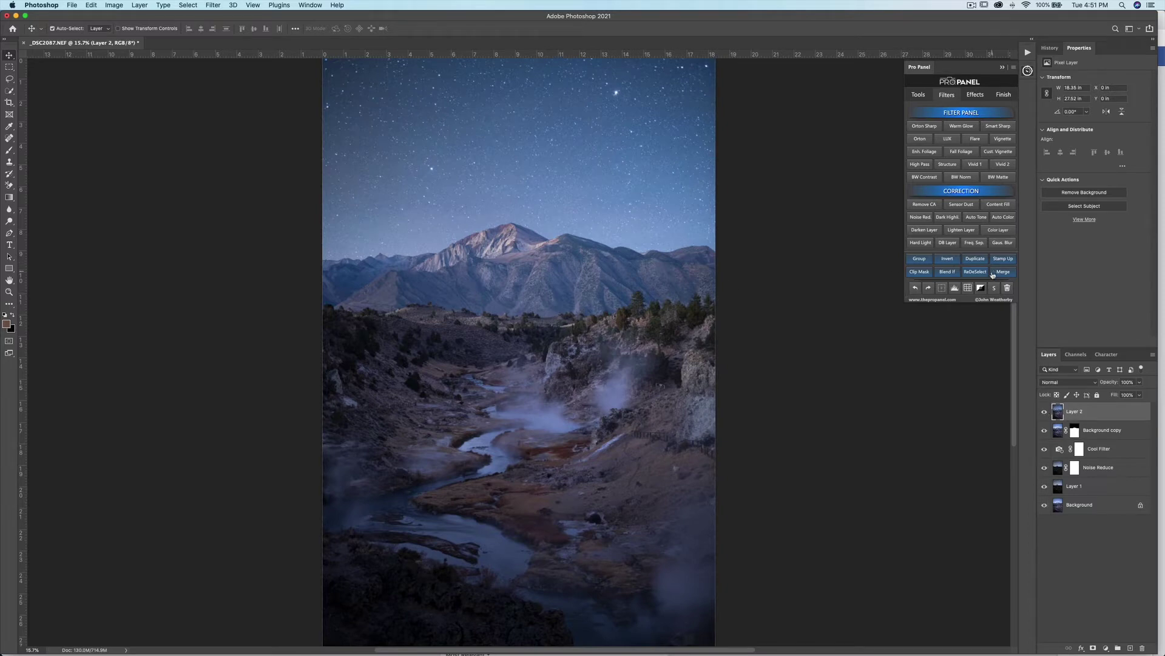
- Apply the Orton Sharp effect with a 60-pixel Gaussian Blur, Levels inputs of 52 and 194, and a 2.8-pixel High Pass
key("alt")
scroll(492, 235, "down", 2)
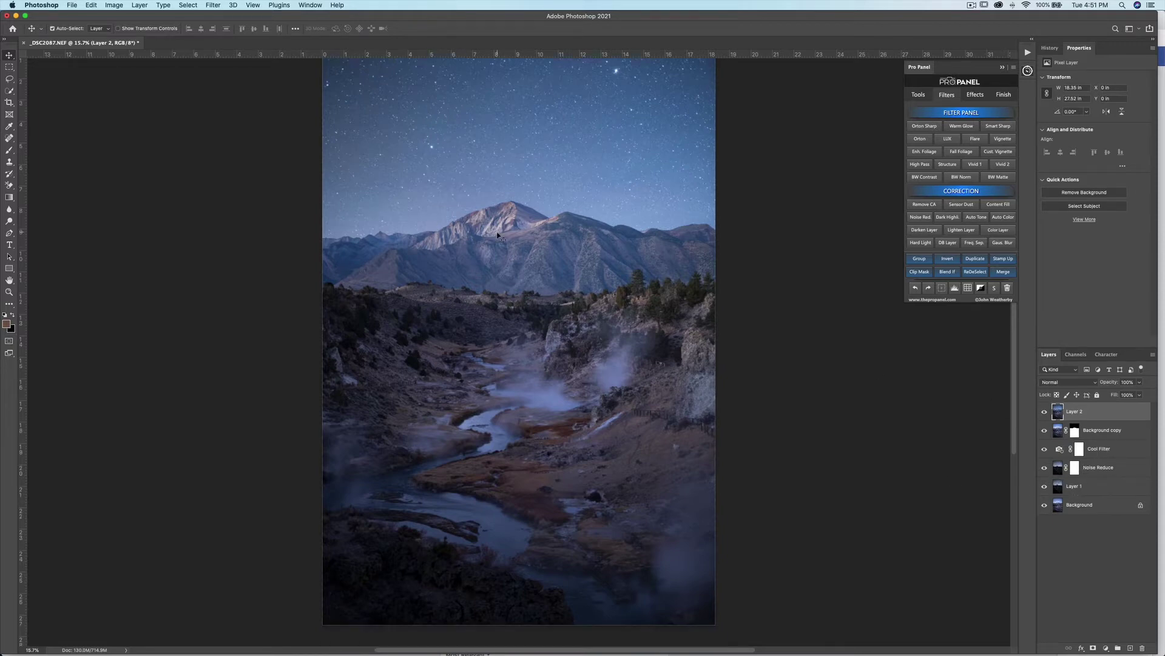
scroll(497, 234, "up", 3)
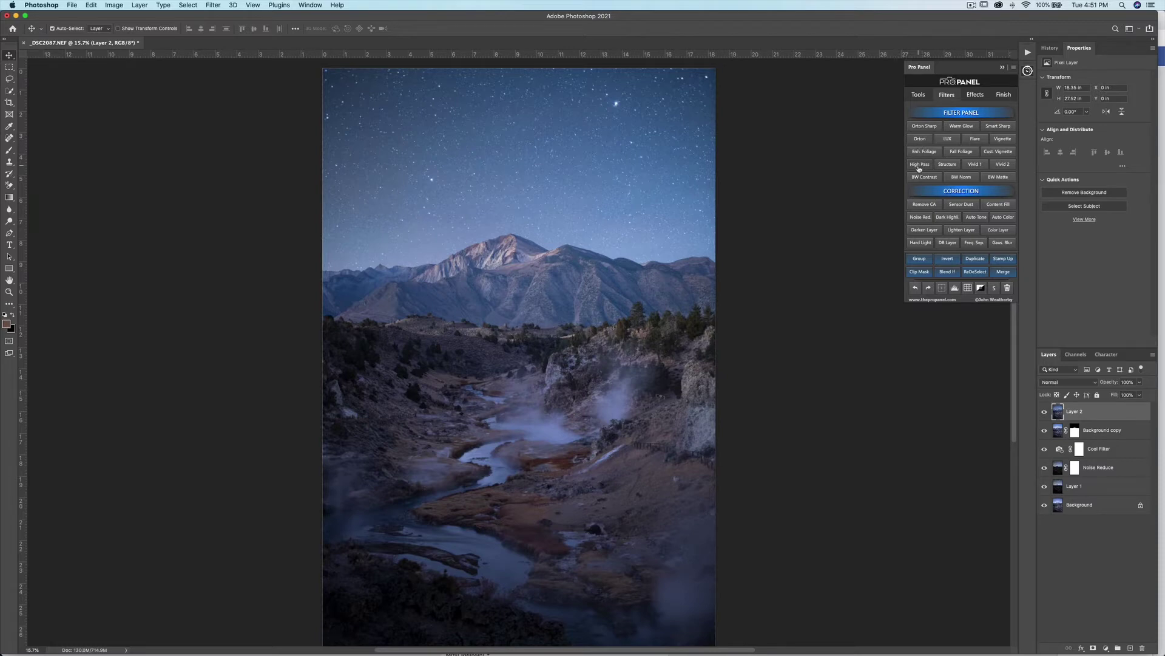
left_click(919, 127)
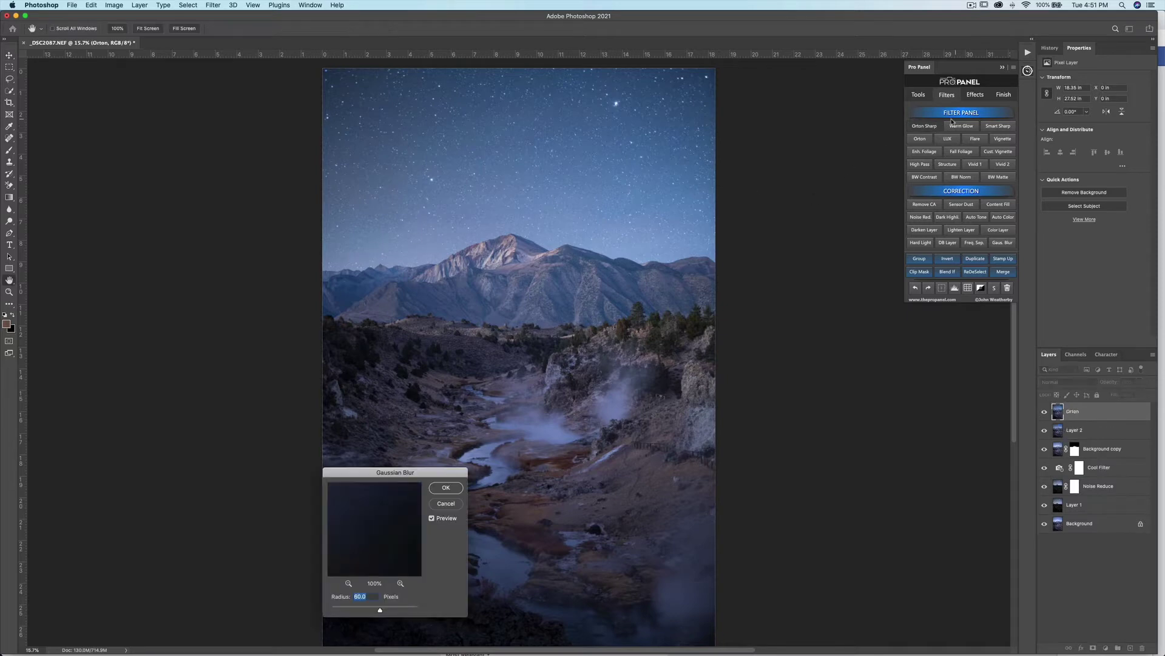
left_click(446, 486)
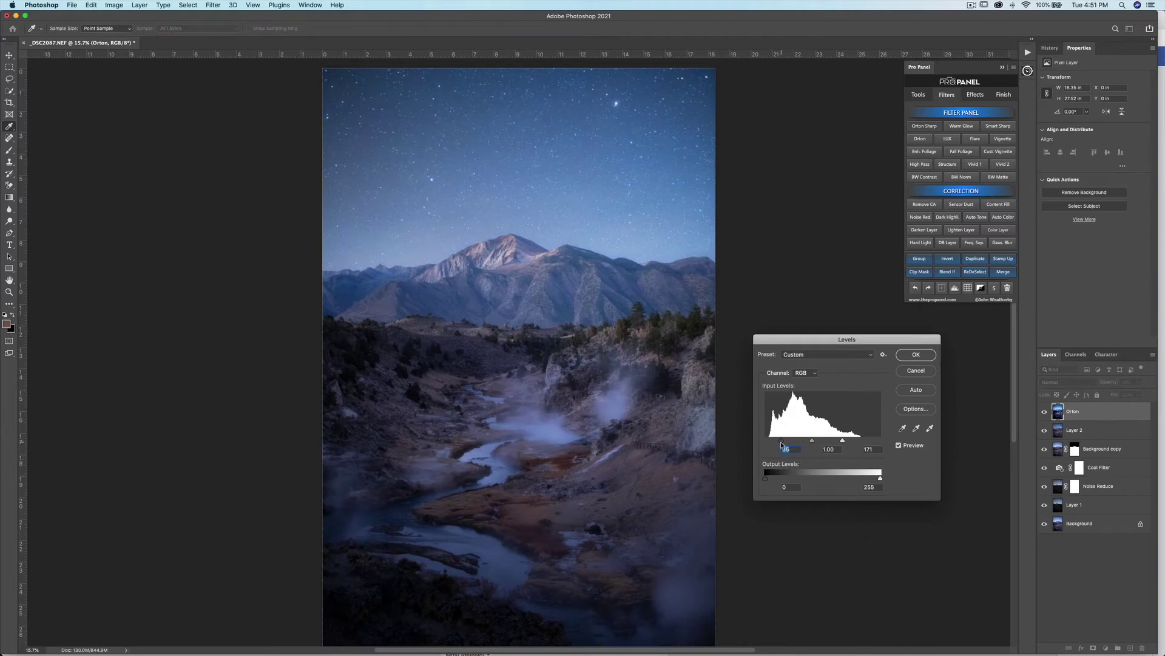
left_click_drag(780, 444, 782, 443)
mouse_move(783, 443)
left_mouse_down()
mouse_move(853, 445)
mouse_move(789, 444)
left_mouse_up()
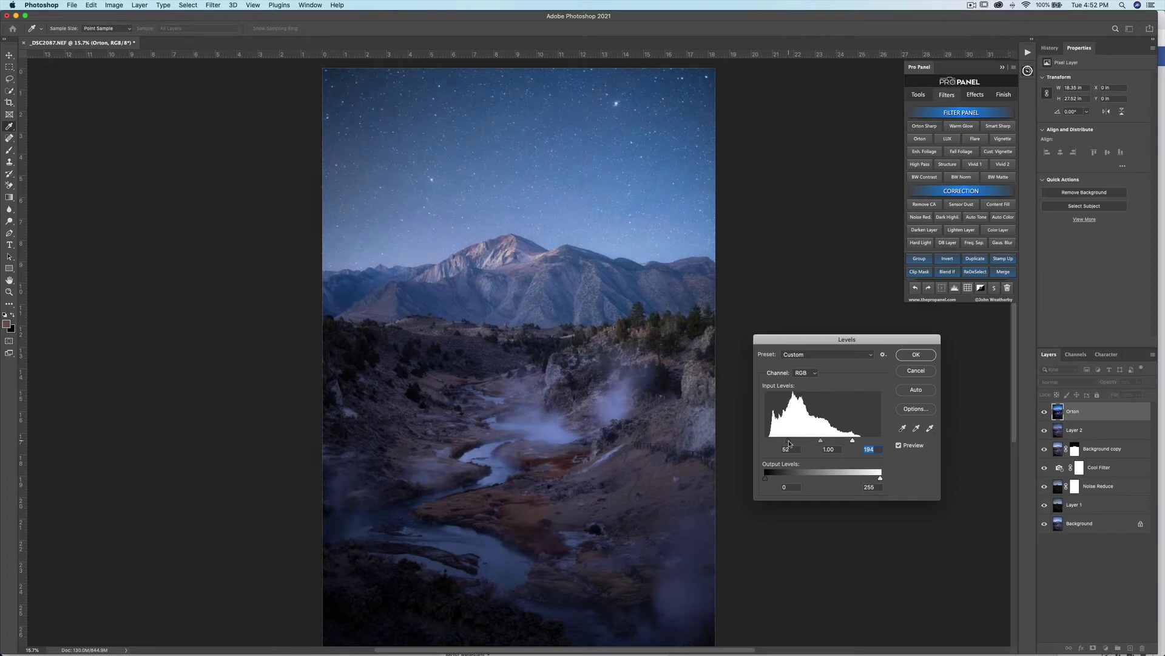
left_click(916, 354)
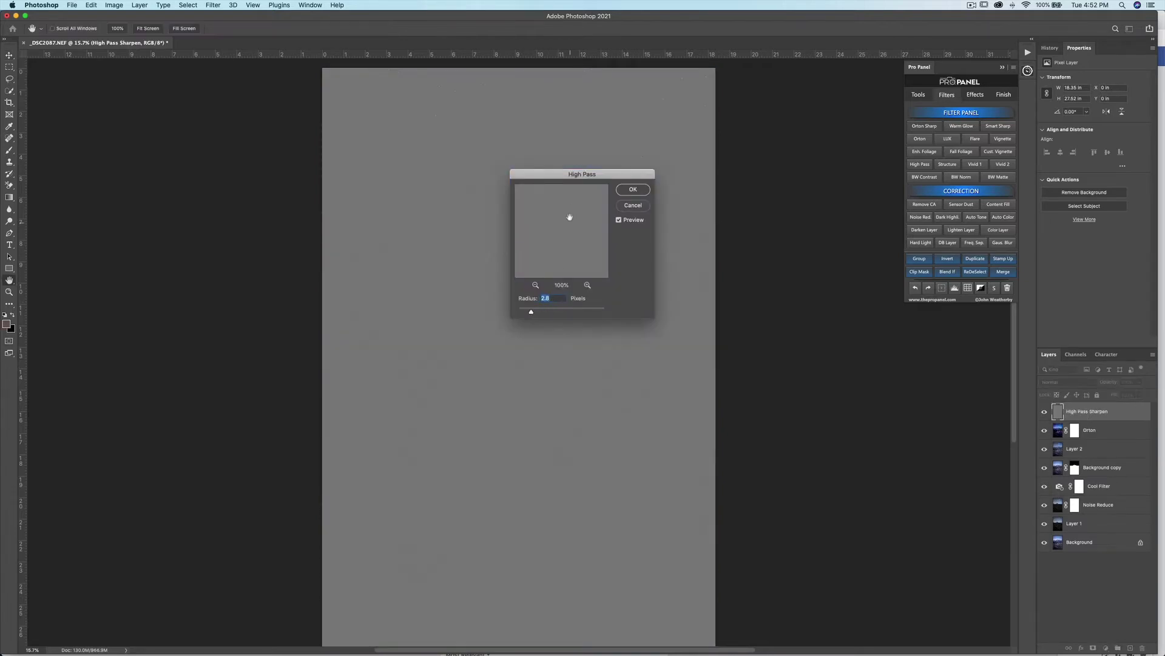
left_click_drag(620, 176, 833, 201)
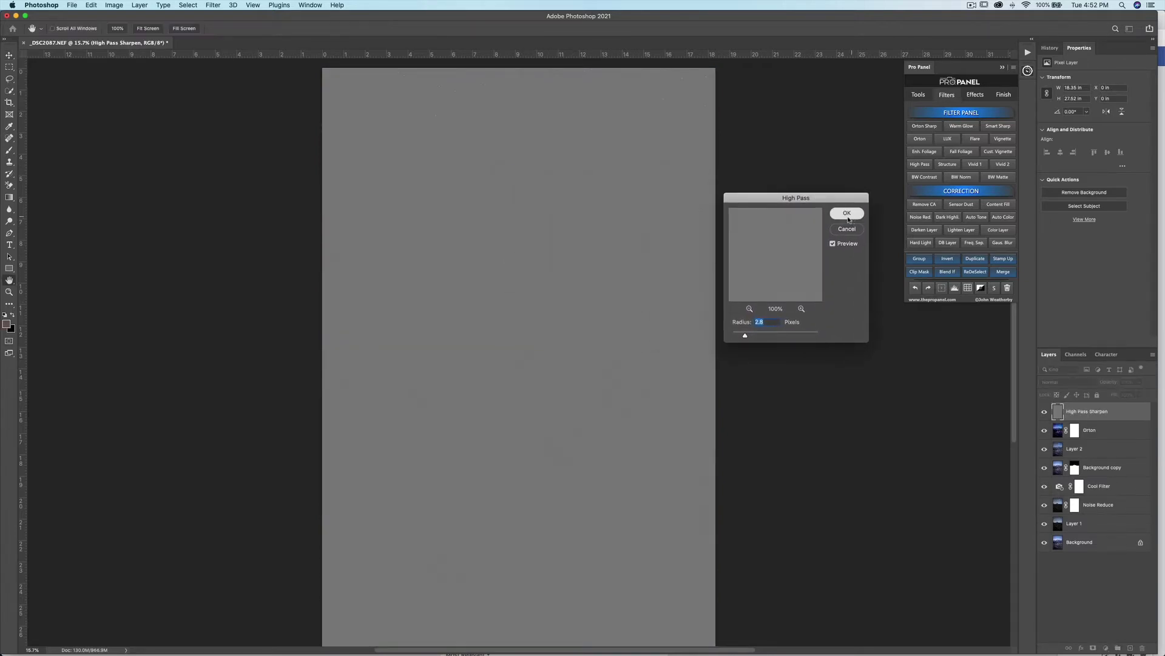
left_click(847, 212)
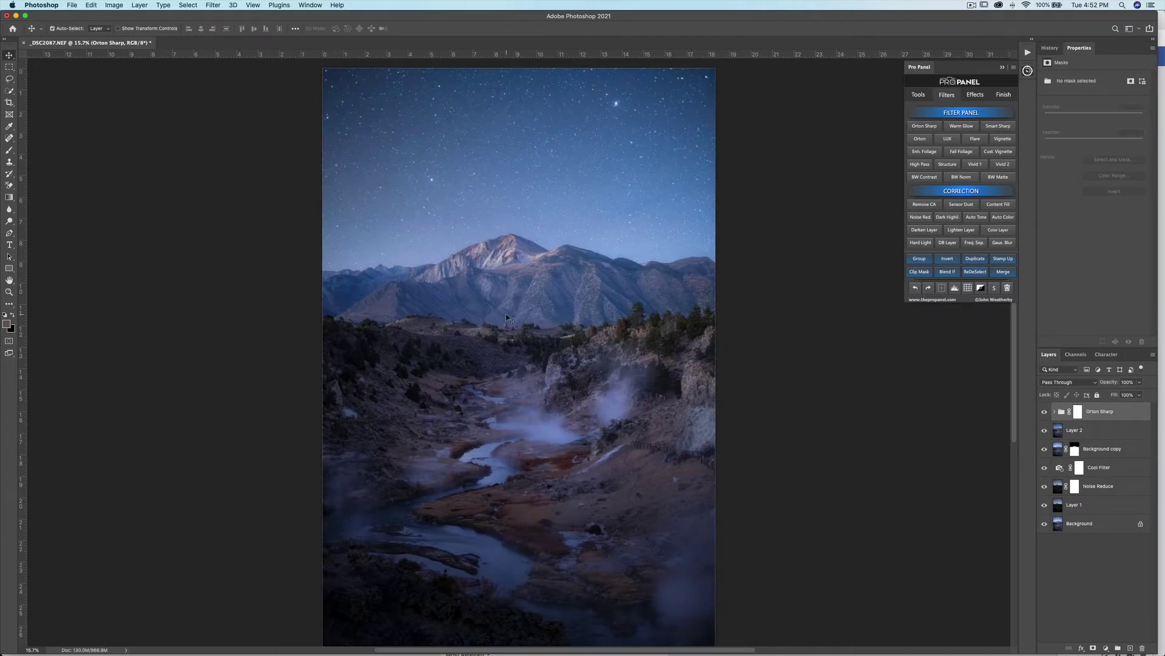
- Compare the mountains and valley up close with the Orton Sharp group hidden and shown
scroll(509, 317, "up", 3)
scroll(508, 318, "up", 5)
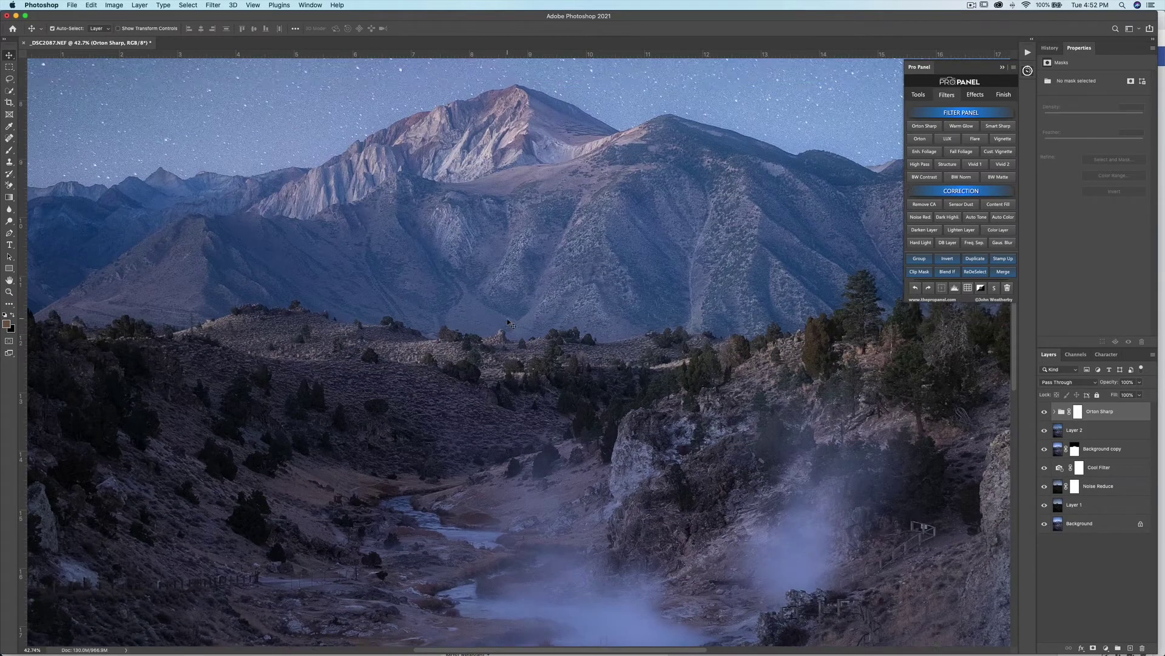
scroll(508, 324, "down", 3)
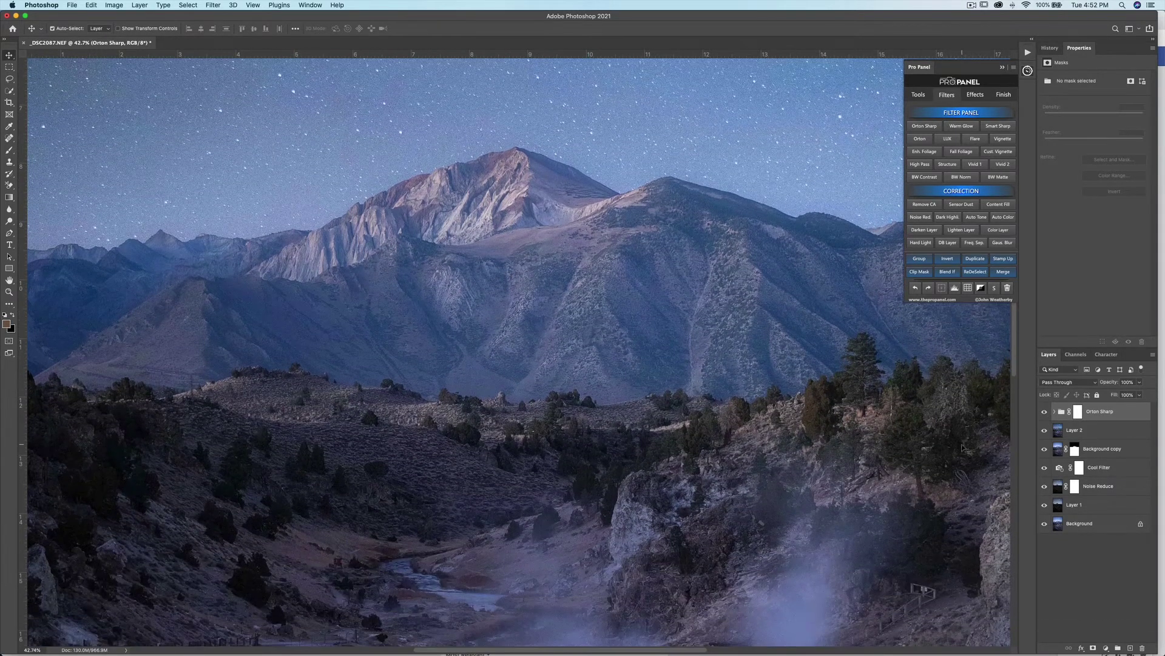
left_click(1045, 412)
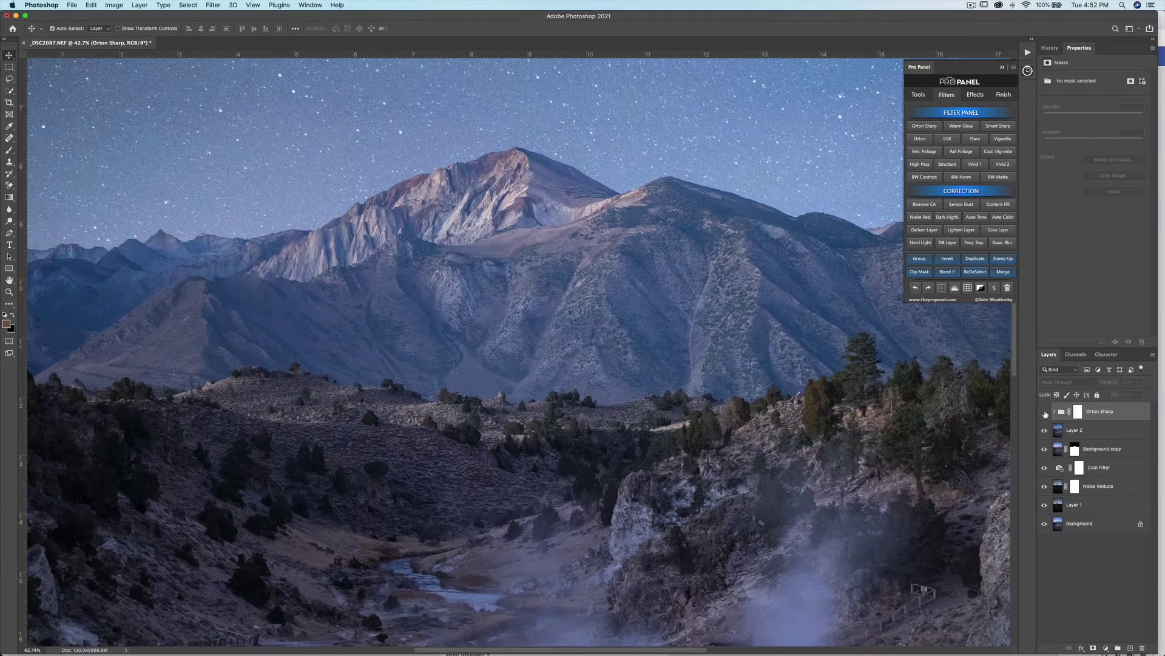
left_click(1045, 412)
left_click(1045, 412)
left_click(1045, 412)
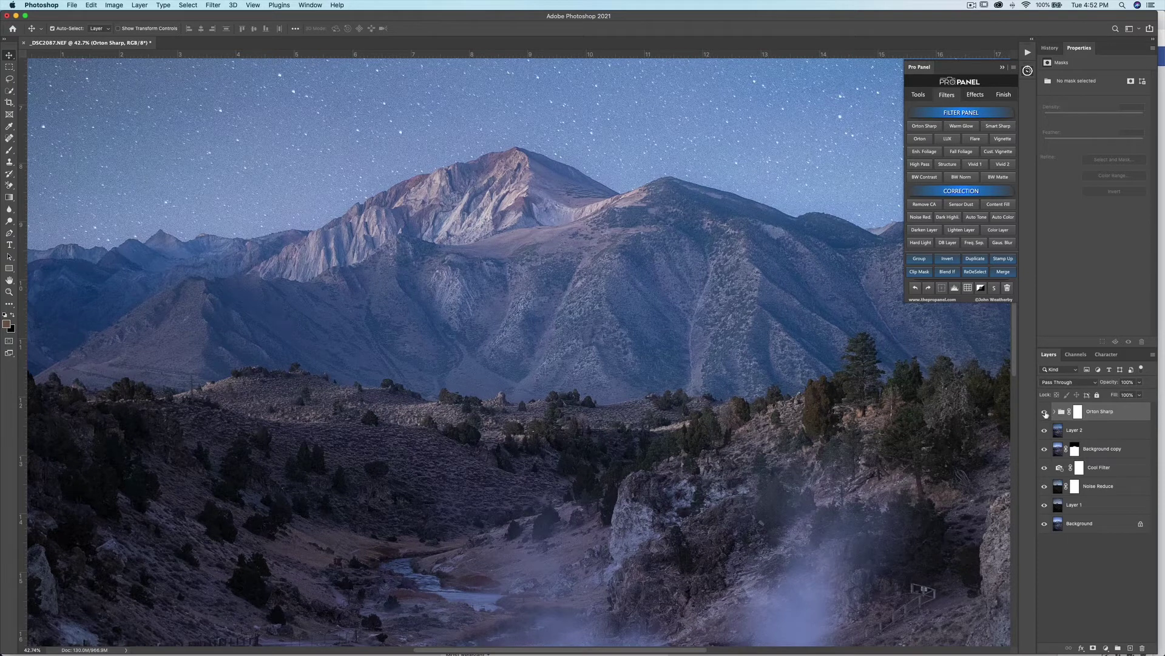
- Within the Orton Sharp group, adjust the High Pass Sharpen layer's opacity and set the Orton layer's opacity to 18%
left_click(1055, 412)
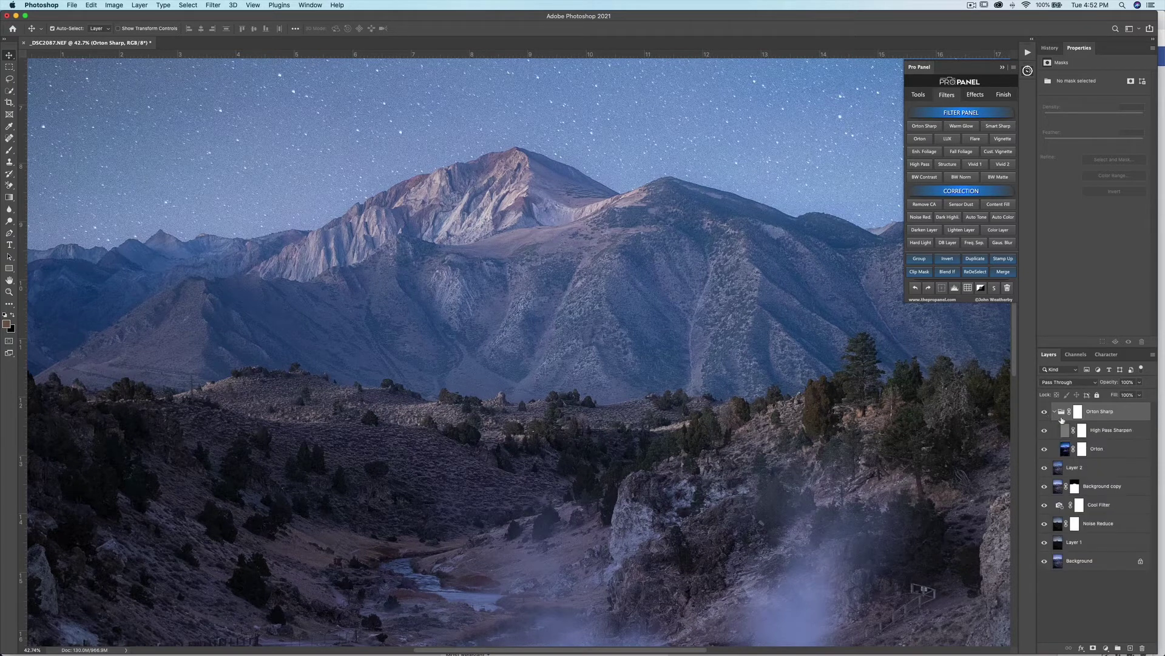
left_click(1141, 430)
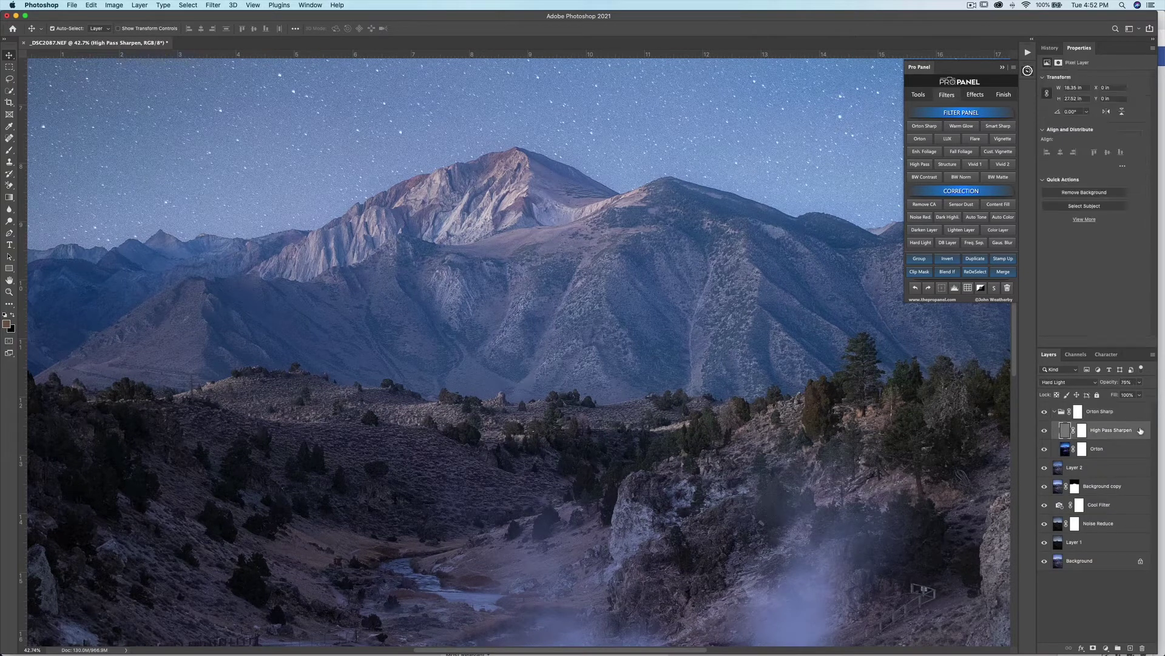
left_click(1139, 382)
left_click_drag(1139, 396, 1120, 396)
left_click(1109, 452)
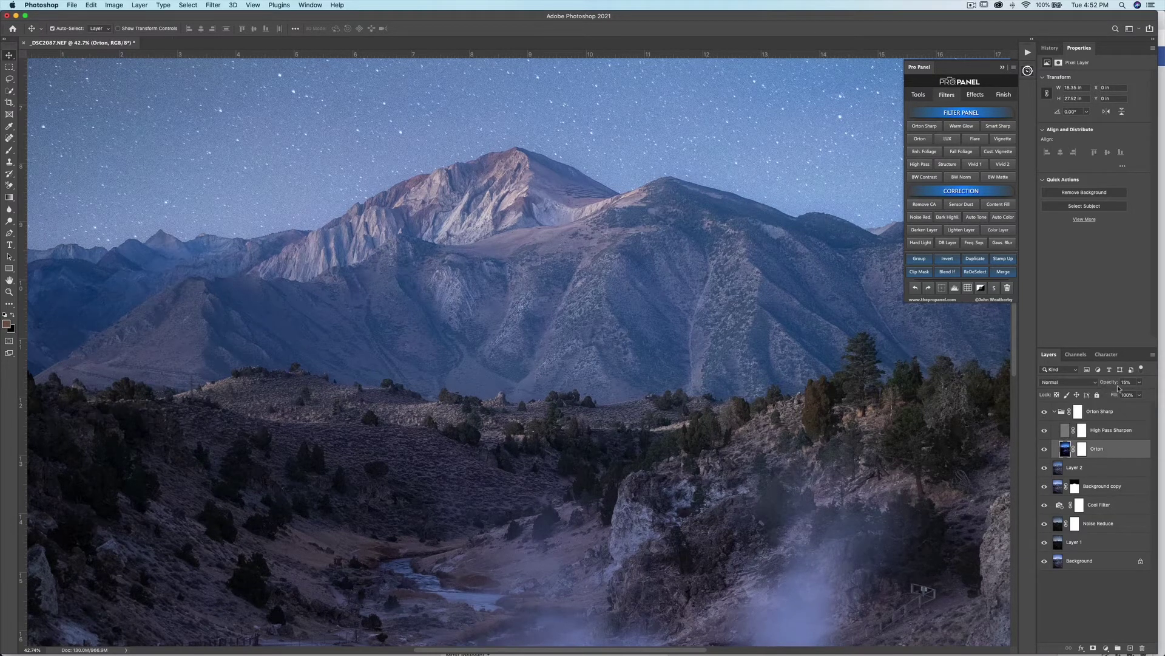
left_click_drag(1111, 386, 1113, 386)
- Examine the softened and sharpened composite as a whole and up close along the mountain ridge and starry sky
key("super+minus")
key("super+minus")
key("super+minus")
key("super+minus")
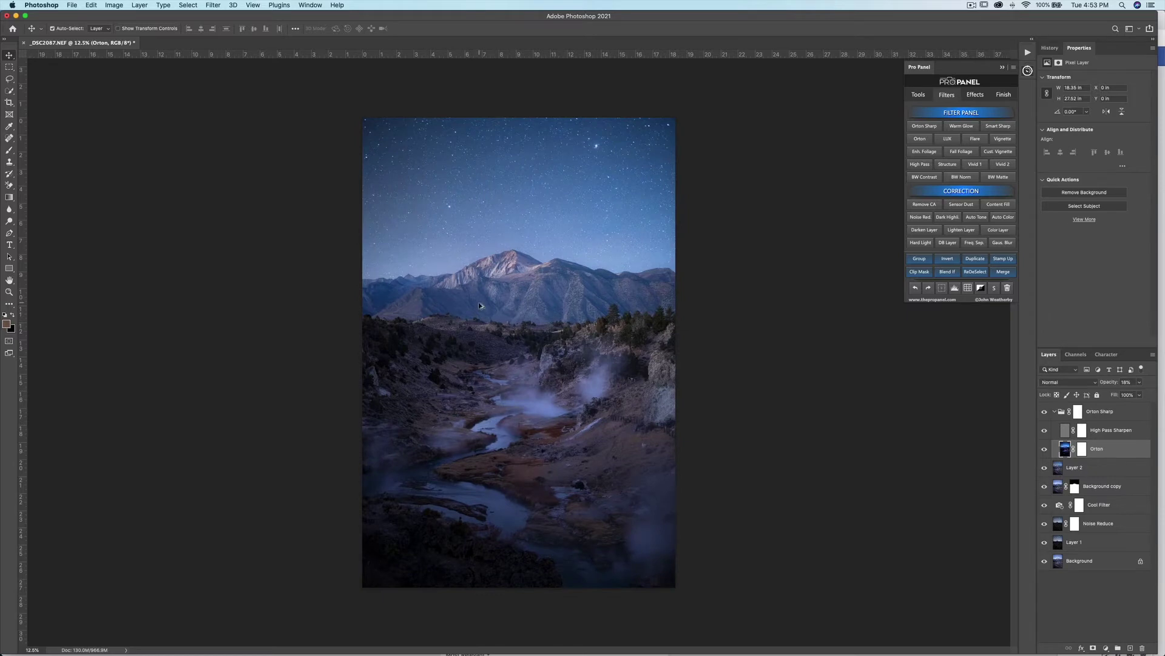
scroll(480, 305, "up", 3)
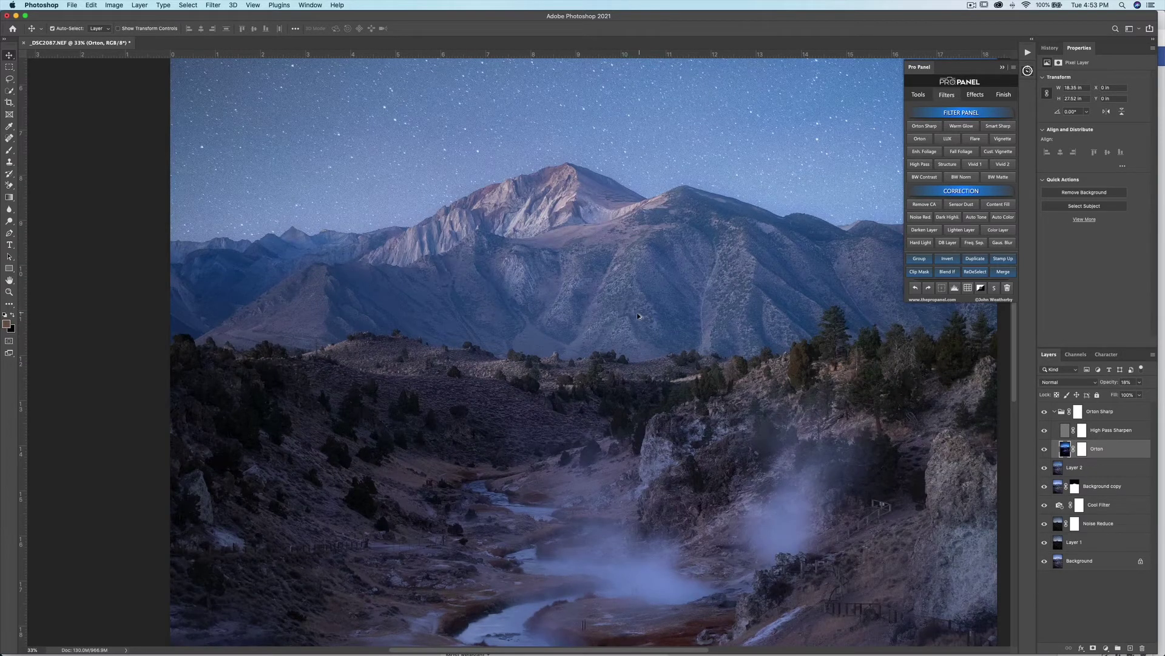
scroll(635, 317, "down", 2)
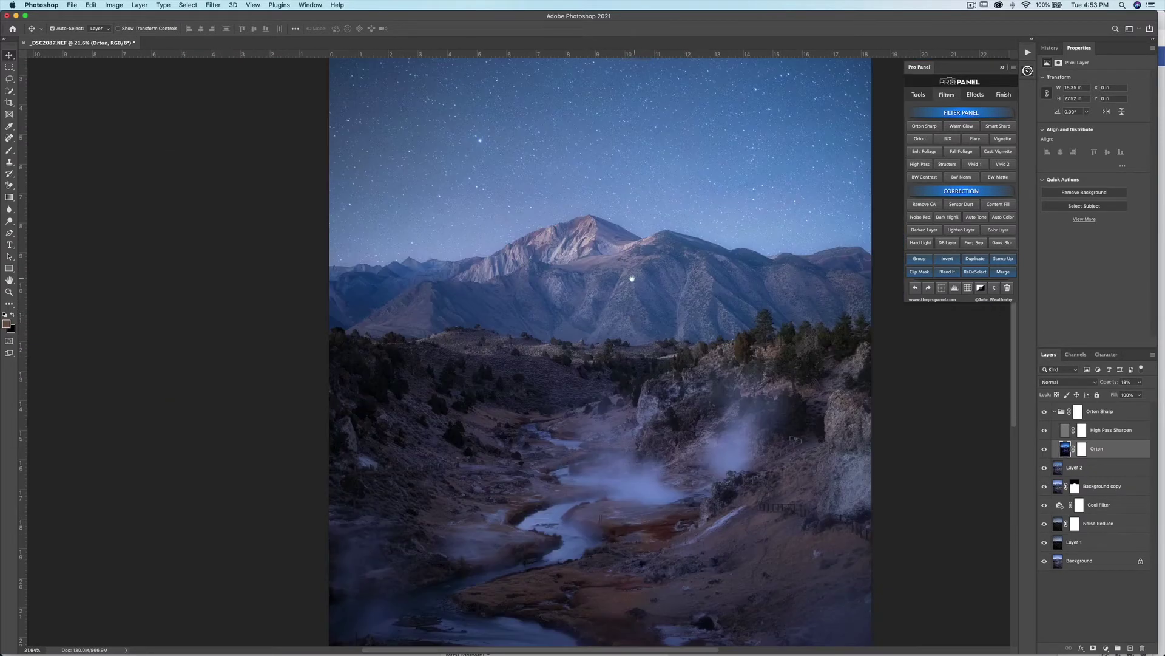
scroll(628, 313, "up", 2)
scroll(627, 312, "right", 2)
scroll(618, 315, "up", 2)
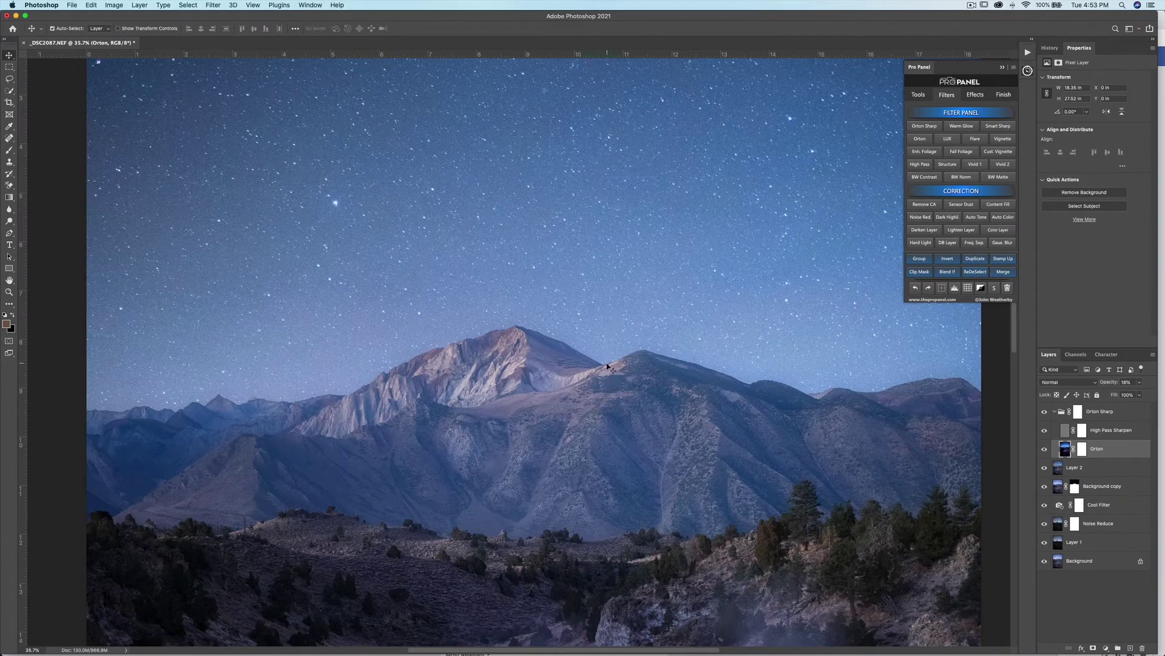
mouse_move(642, 331)
left_mouse_down()
mouse_move(628, 411)
mouse_move(637, 449)
left_mouse_up()
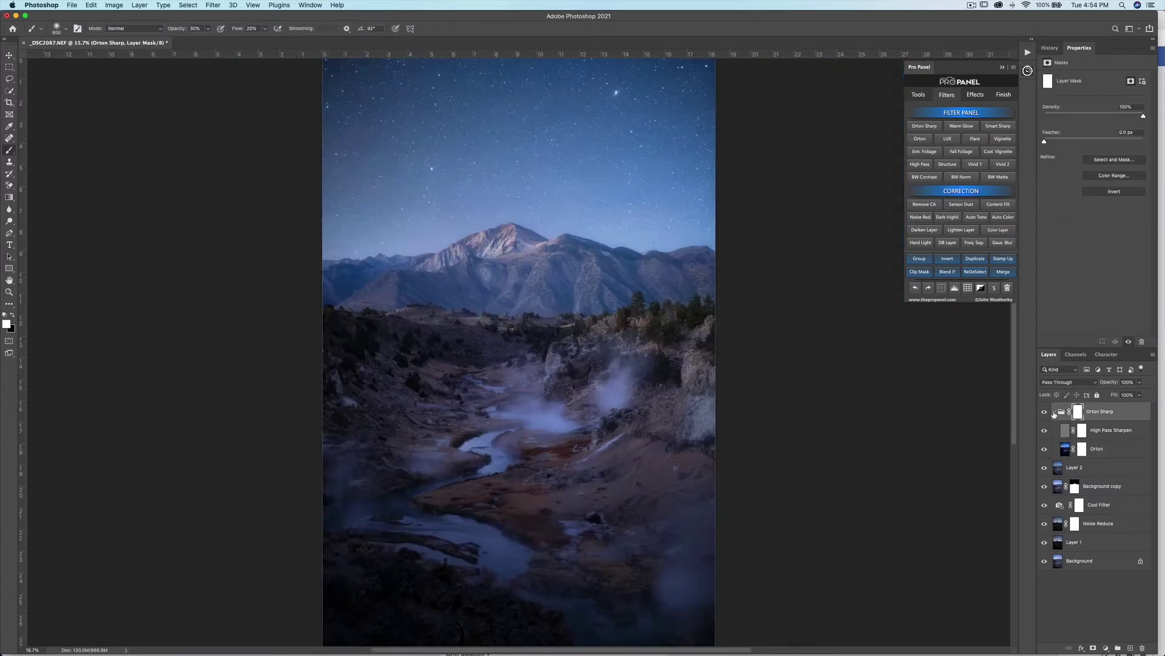
- Collapse the Orton Sharp group and add a paint-in Star Glow layer above it
left_click(1053, 411)
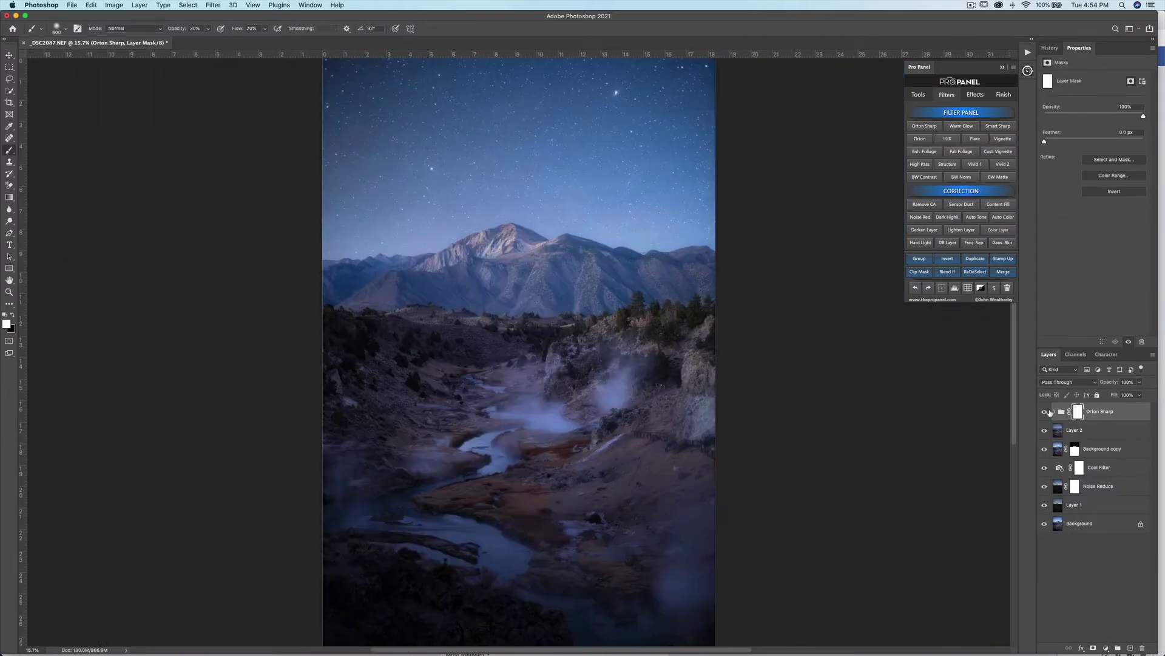
left_click(974, 96)
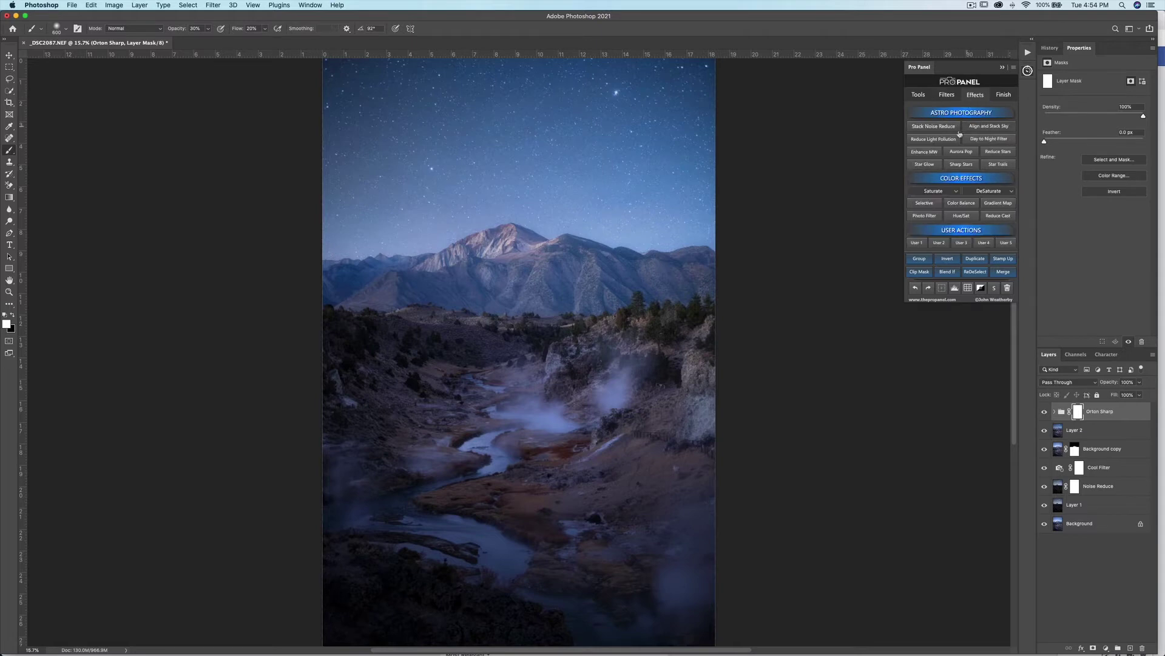
left_click(925, 164)
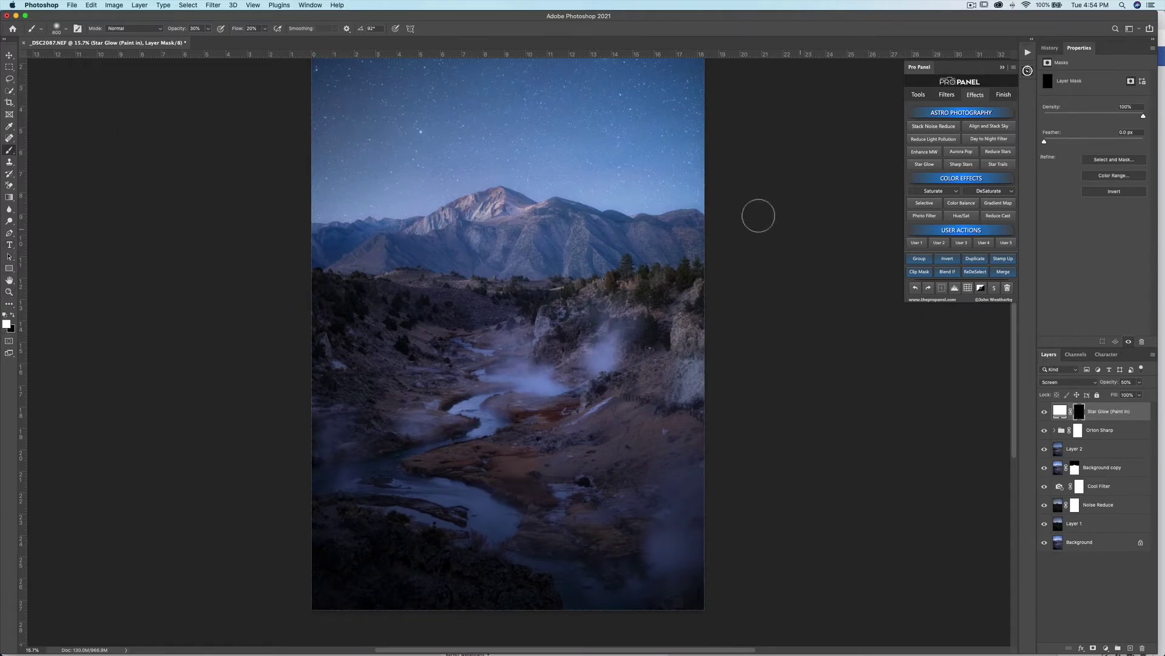
- Set the brush opacity to 100% and paint a glow over the bright star above the left side of the mountain peak
left_click_drag(621, 177, 651, 353)
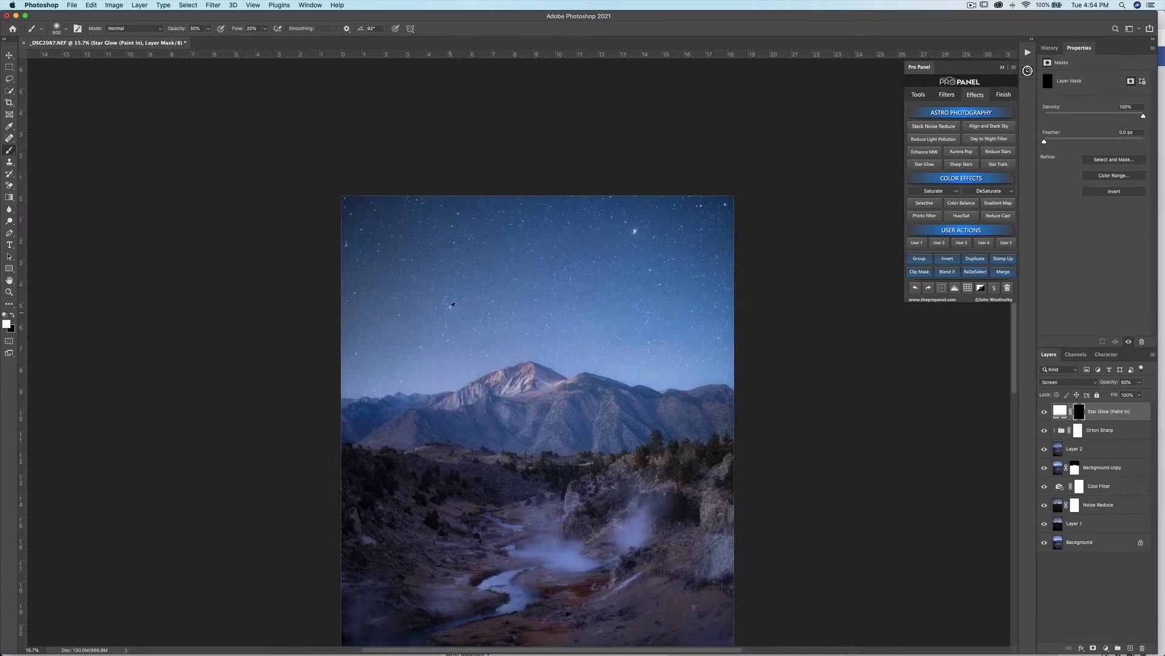
scroll(453, 305, "up", 2)
scroll(450, 297, "up", 2)
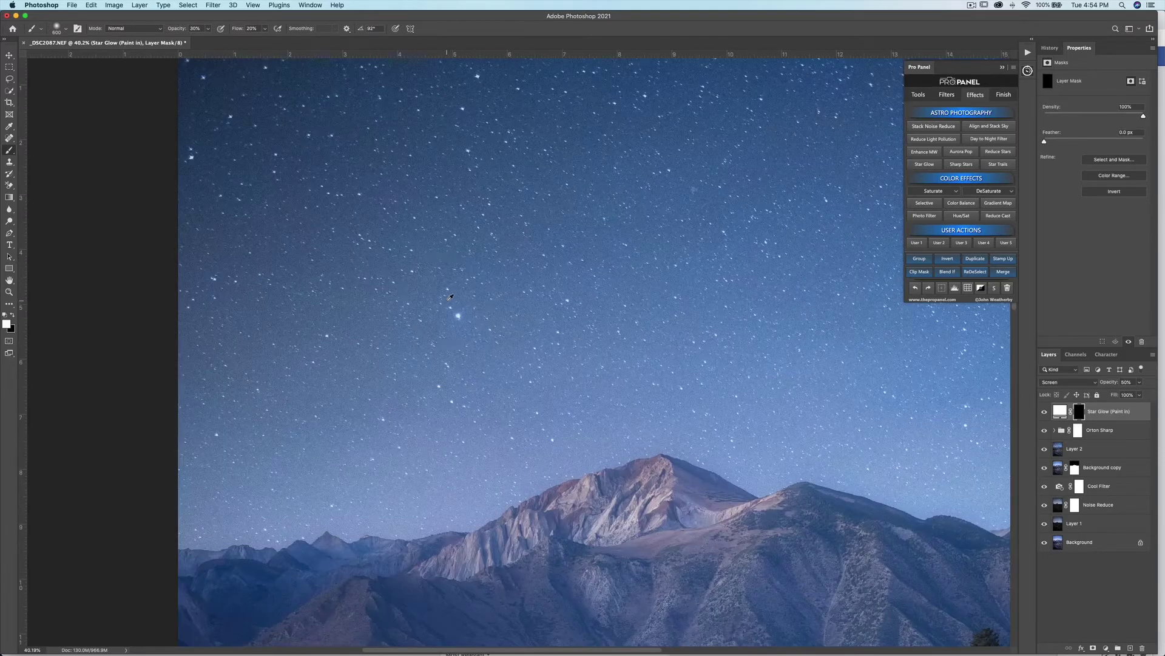
left_click(206, 32)
left_click_drag(208, 40, 255, 40)
left_click(463, 33)
key("bracketleft")
key("bracketleft")
key("bracketleft")
key("bracketleft")
key("bracketleft")
key("bracketleft")
key("bracketleft")
key("bracketright")
key("bracketright")
key("bracketright")
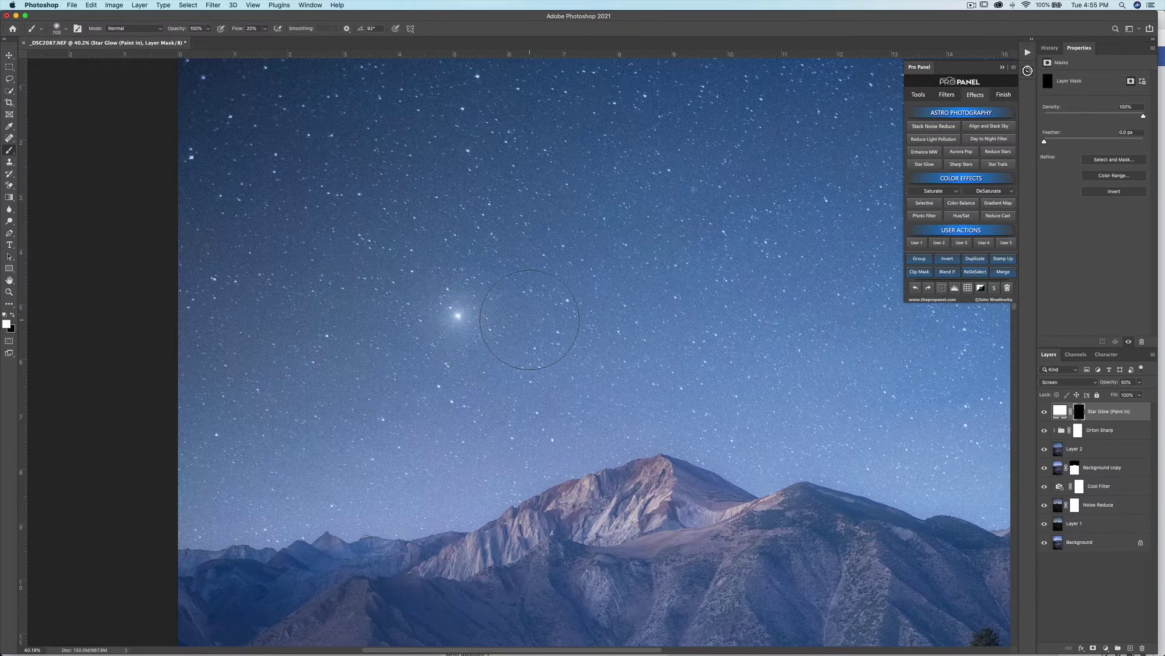
- Paint a layered glow over the brightest star in the upper right of the sky with small and larger brush sizes
scroll(528, 316, "up", 2)
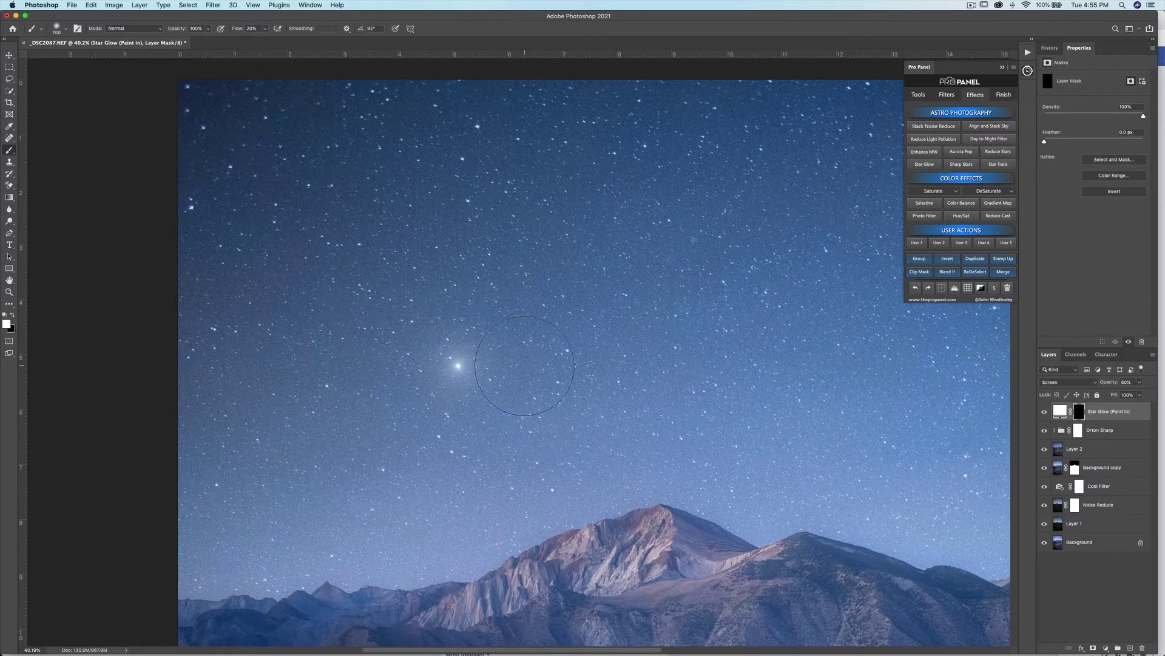
scroll(528, 364, "right", 5)
key("bracketleft")
key("bracketleft")
key("bracketleft")
key("bracketleft")
key("bracketleft")
key("bracketleft")
key("bracketleft")
key("bracketleft")
key("bracketleft")
key("bracketleft")
key("bracketleft")
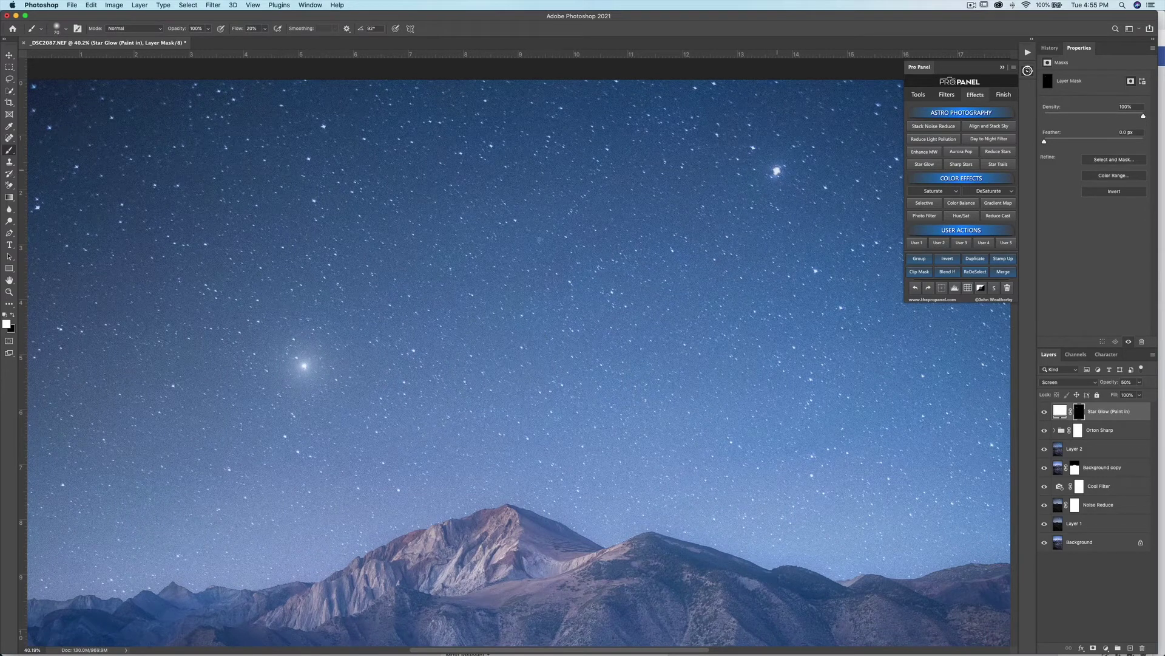
left_click(776, 171)
key("bracketright")
key("bracketright")
key("bracketright")
key("bracketright")
key("bracketright")
key("bracketright")
key("bracketright")
key("bracketright")
key("bracketright")
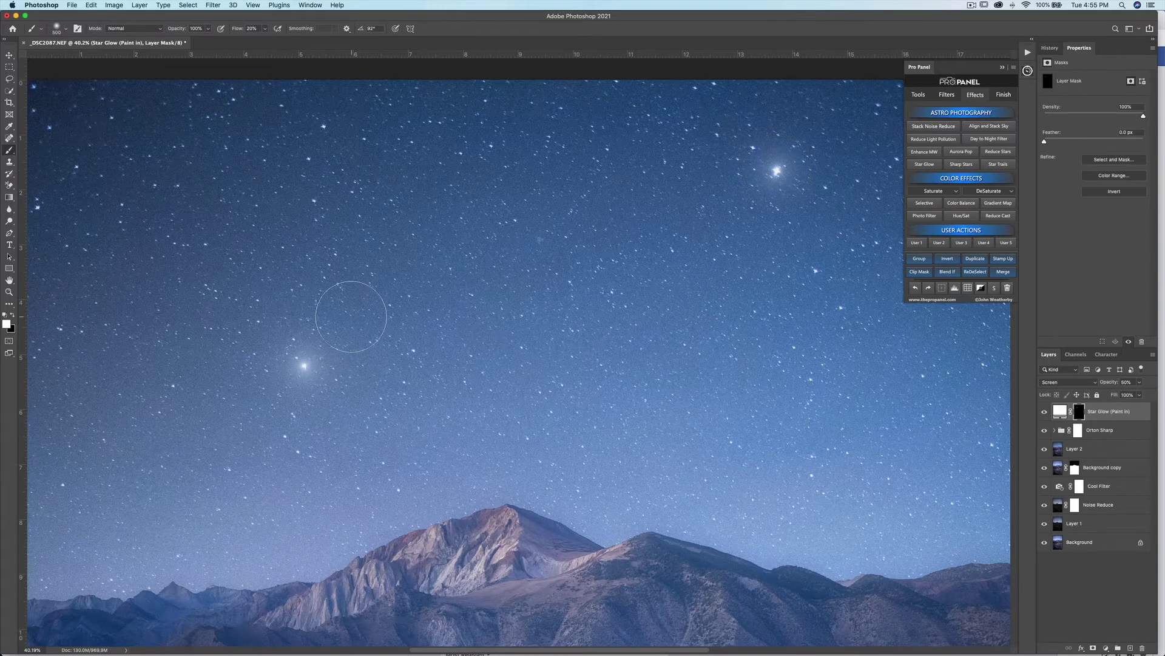
- Paint a glow over the star at the sky's left edge, building it up with increasing brush sizes
left_click_drag(339, 326, 647, 428)
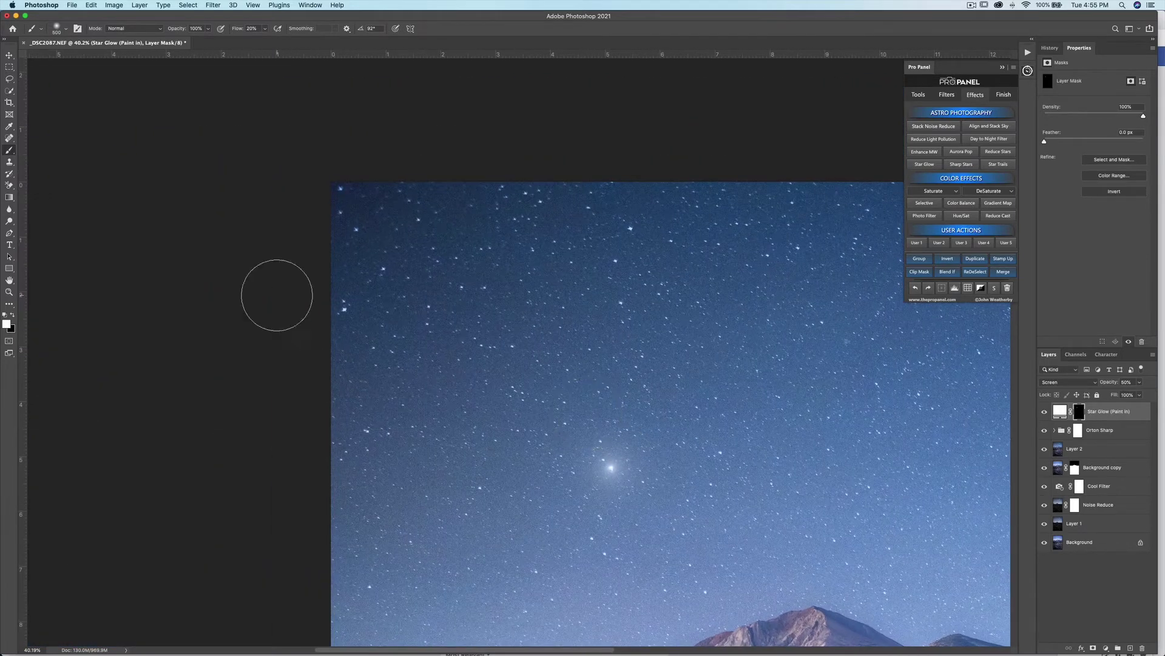
key("bracketleft")
key("bracketleft")
key("bracketleft")
key("bracketleft")
key("bracketleft")
key("bracketleft")
key("bracketleft")
key("bracketleft")
key("bracketleft")
key("bracketleft")
key("bracketleft")
key("bracketleft")
left_click(345, 310)
key("bracketright")
key("bracketright")
key("bracketright")
key("bracketright")
left_click(345, 310)
key("bracketright")
key("bracketright")
left_click(346, 310)
key("bracketleft")
key("bracketleft")
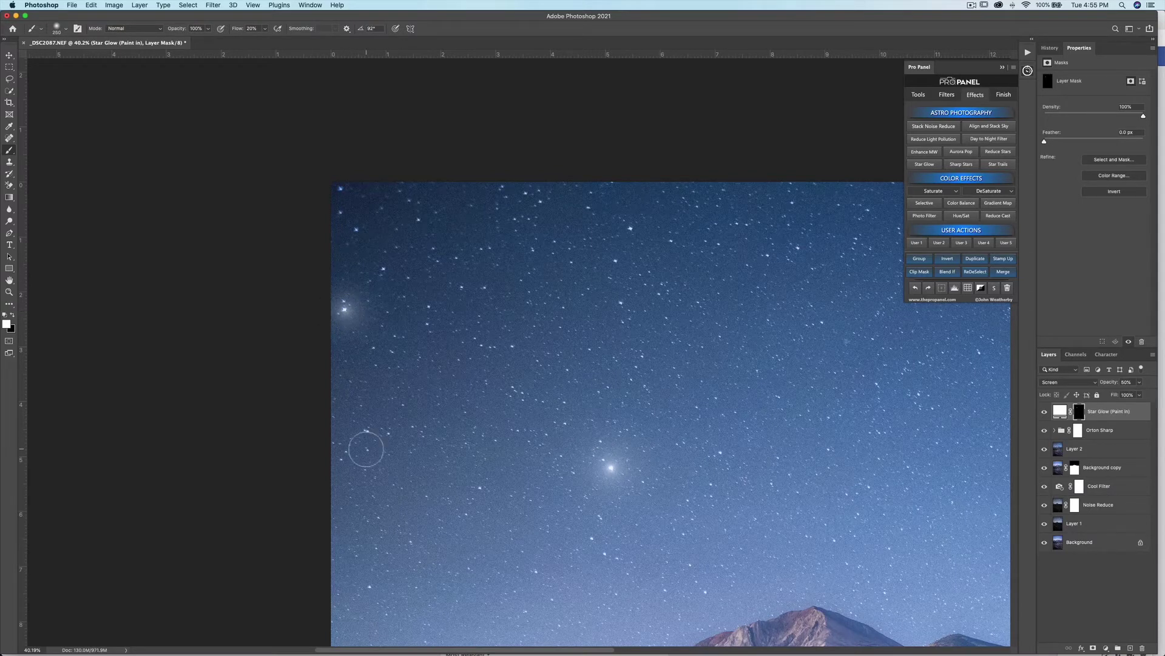
- Paint a glow over the left star of the close pair low in the left part of the sky
key("bracketleft")
key("bracketleft")
key("bracketleft")
key("bracketleft")
key("bracketleft")
key("bracketleft")
key("bracketleft")
key("bracketright")
key("bracketright")
left_click(368, 431)
left_click(368, 430)
- Add a glow to the right star of the close pair, using small and larger brush sizes
key("bracketleft")
key("bracketleft")
key("bracketleft")
key("bracketleft")
key("bracketleft")
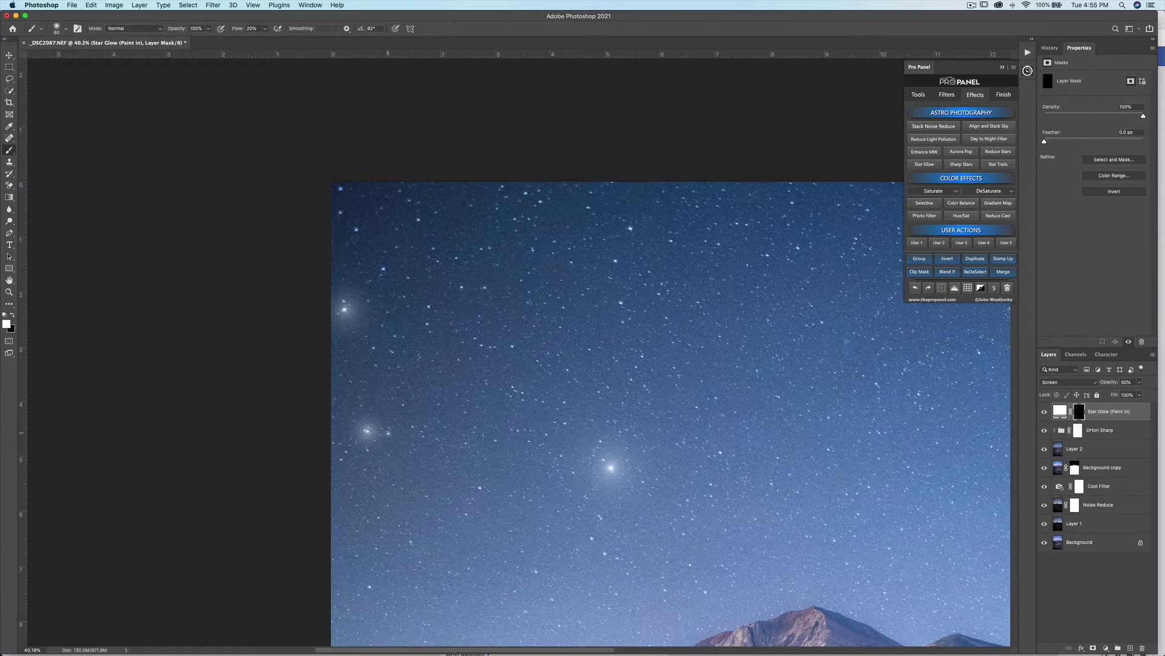
key("bracketright")
key("bracketright")
key("bracketright")
key("bracketright")
key("bracketright")
left_click(388, 433)
key("bracketleft")
key("bracketleft")
left_click(395, 438)
- Paint a glow over the lower of the two neighbouring stars in the upper left sky
scroll(615, 481, "down", 5)
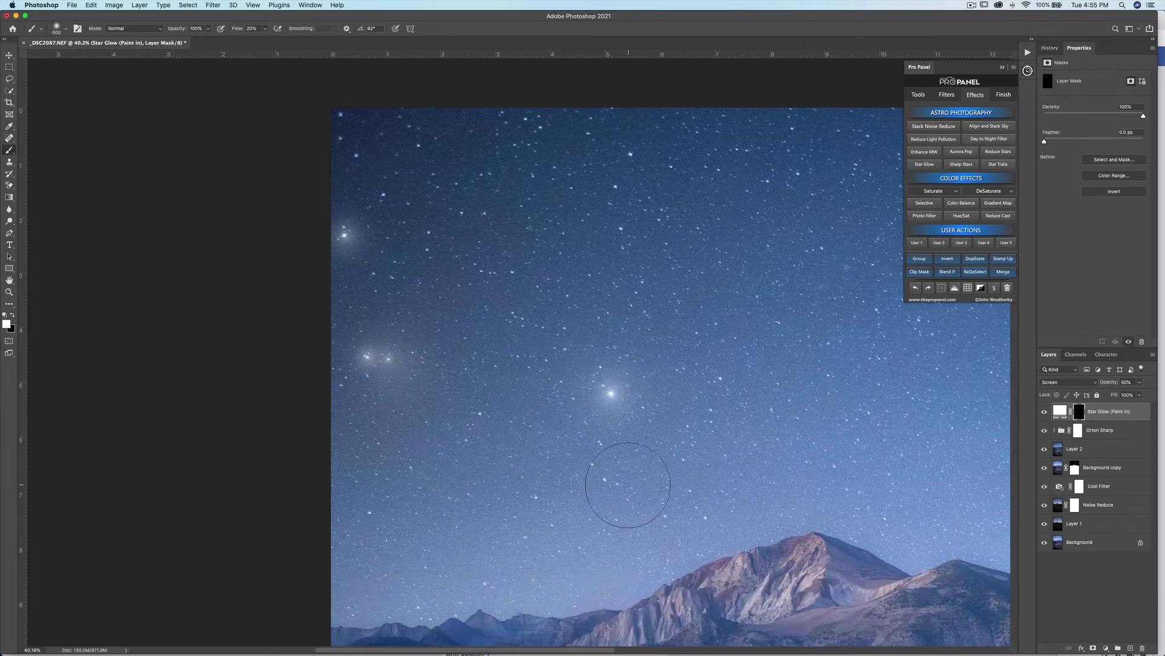
scroll(616, 482, "right", 8)
scroll(613, 482, "right", 6)
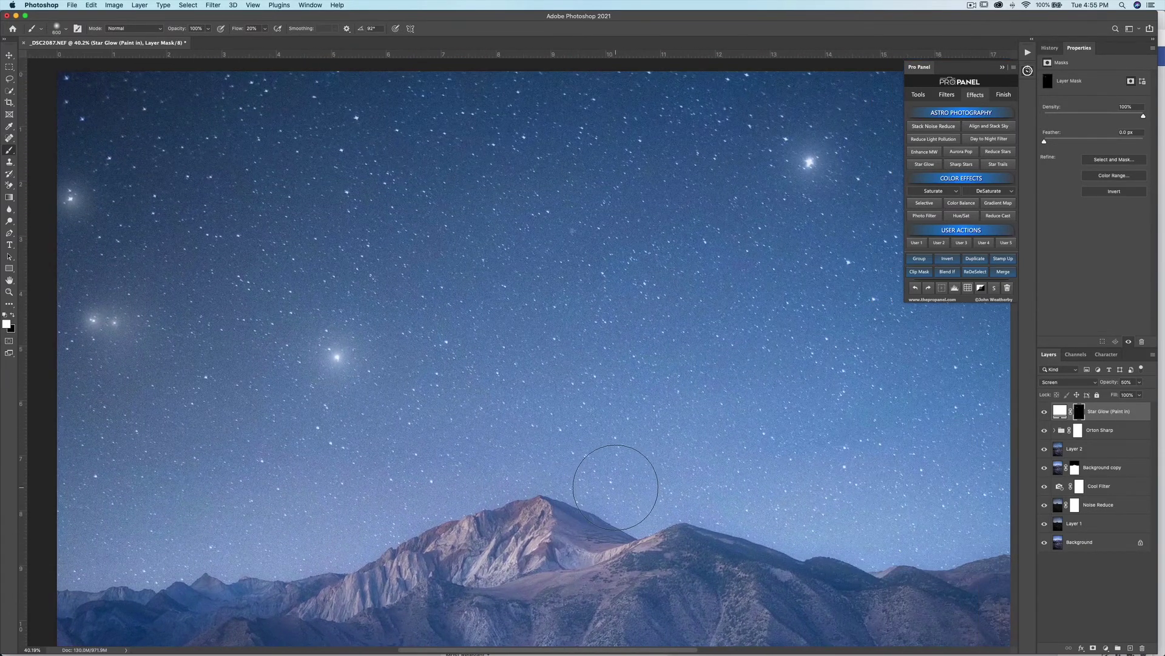
key("bracketleft")
key("bracketleft")
key("bracketleft")
key("bracketleft")
key("bracketleft")
key("bracketleft")
key("bracketleft")
key("bracketleft")
key("bracketleft")
key("bracketleft")
key("bracketleft")
key("bracketleft")
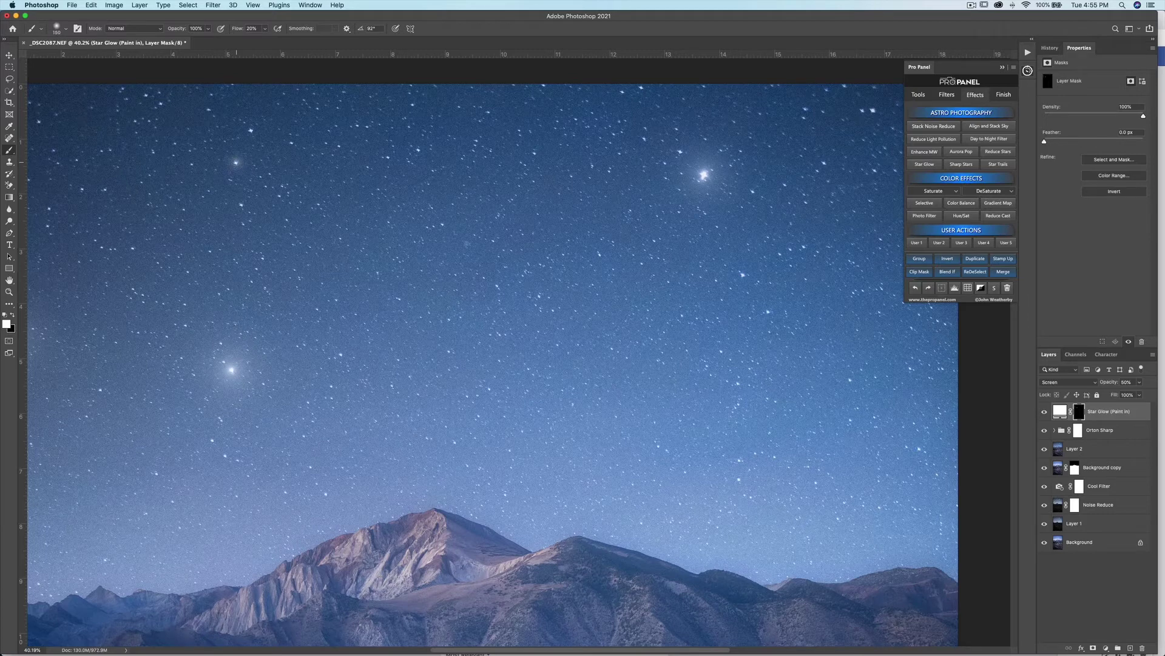
key("bracketright")
key("bracketright")
key("bracketright")
key("bracketleft")
key("bracketleft")
key("bracketleft")
key("bracketleft")
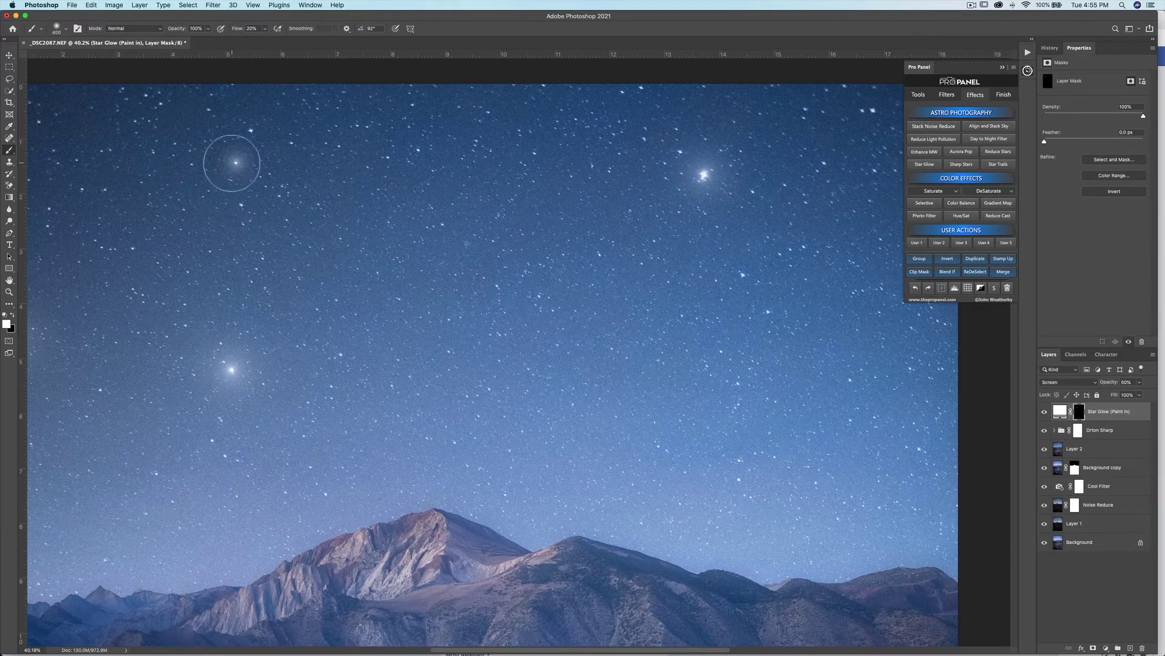
- Paint a glow over the upper of the two neighbouring stars in the upper left sky
key("bracketleft")
key("bracketleft")
key("bracketleft")
key("bracketleft")
key("bracketleft")
key("bracketleft")
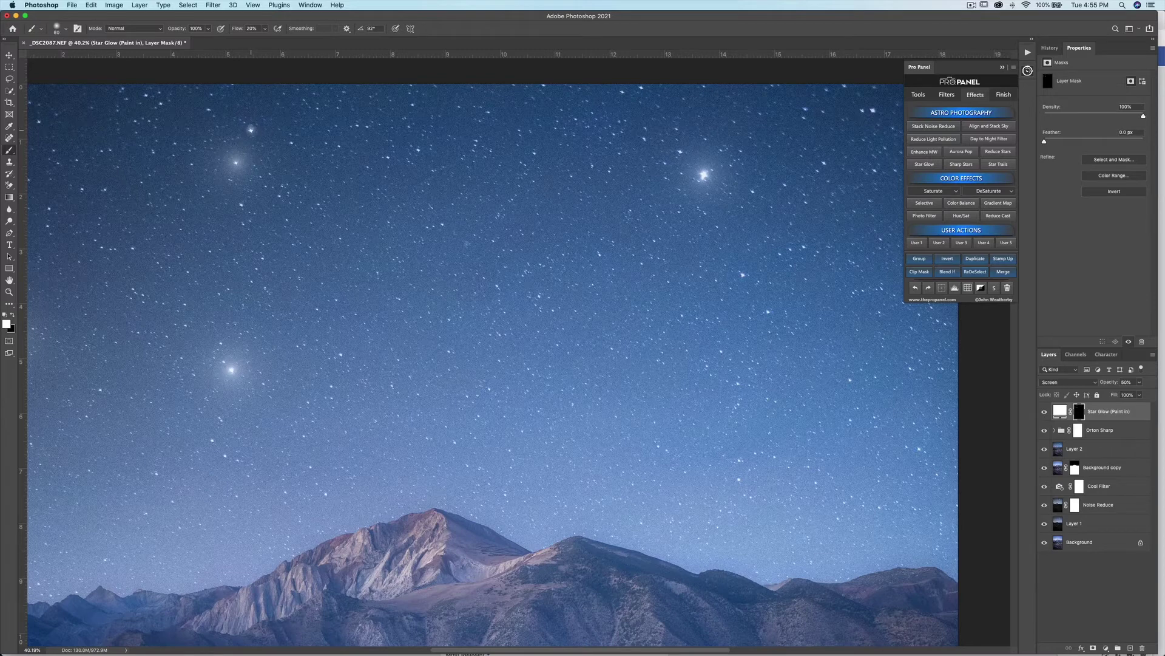
left_click(251, 130)
key("bracketright")
key("bracketright")
key("bracketright")
key("bracketright")
left_click(250, 130)
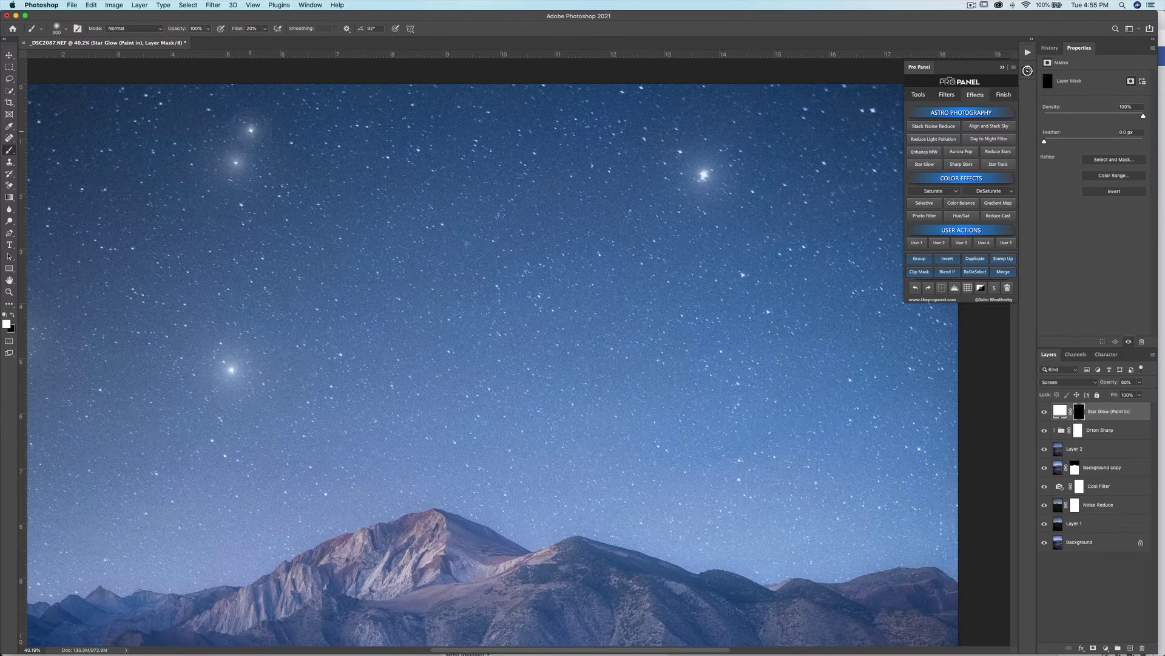
- Paint glows over the two stars just below the brightest star on the right side of the sky
scroll(789, 449, "right", 1)
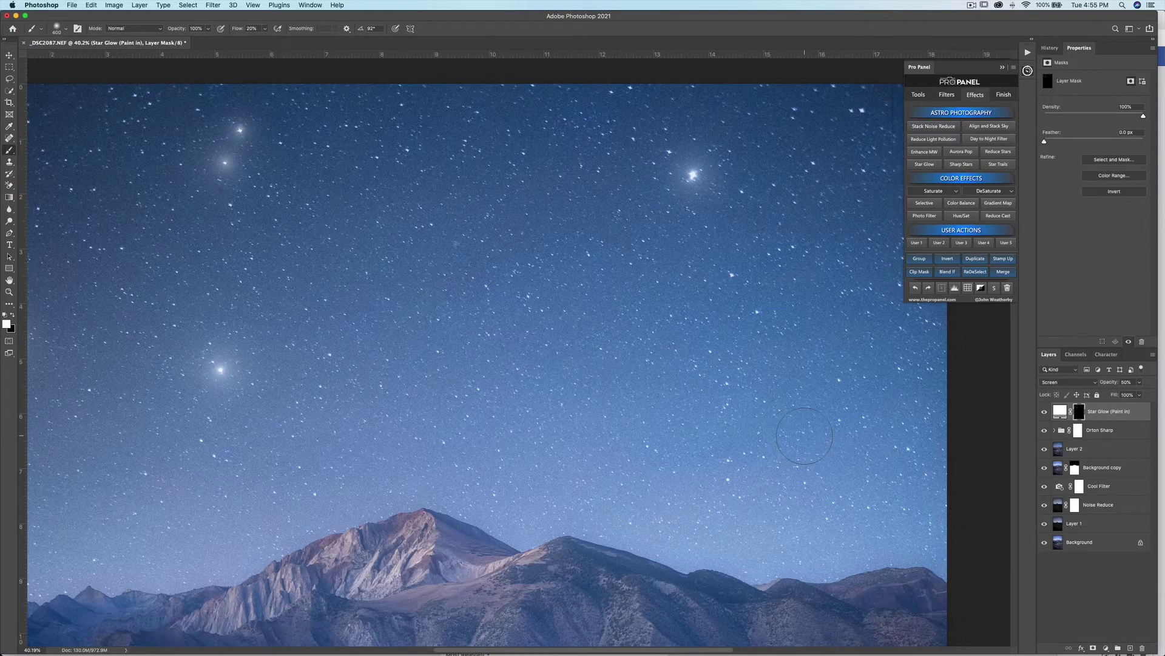
key("bracketleft")
scroll(757, 312, "down", 2)
scroll(757, 312, "left", 3)
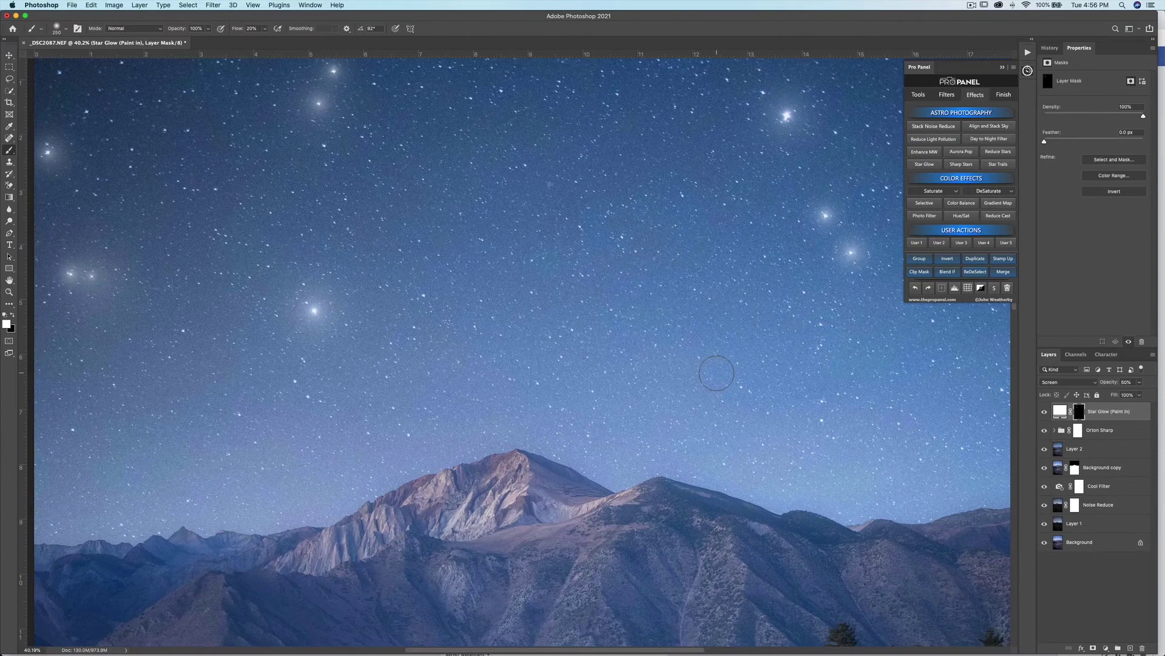
- Compare the whole image with the Star Glow layer hidden and shown, and set that layer's opacity to 22%
key("super+0")
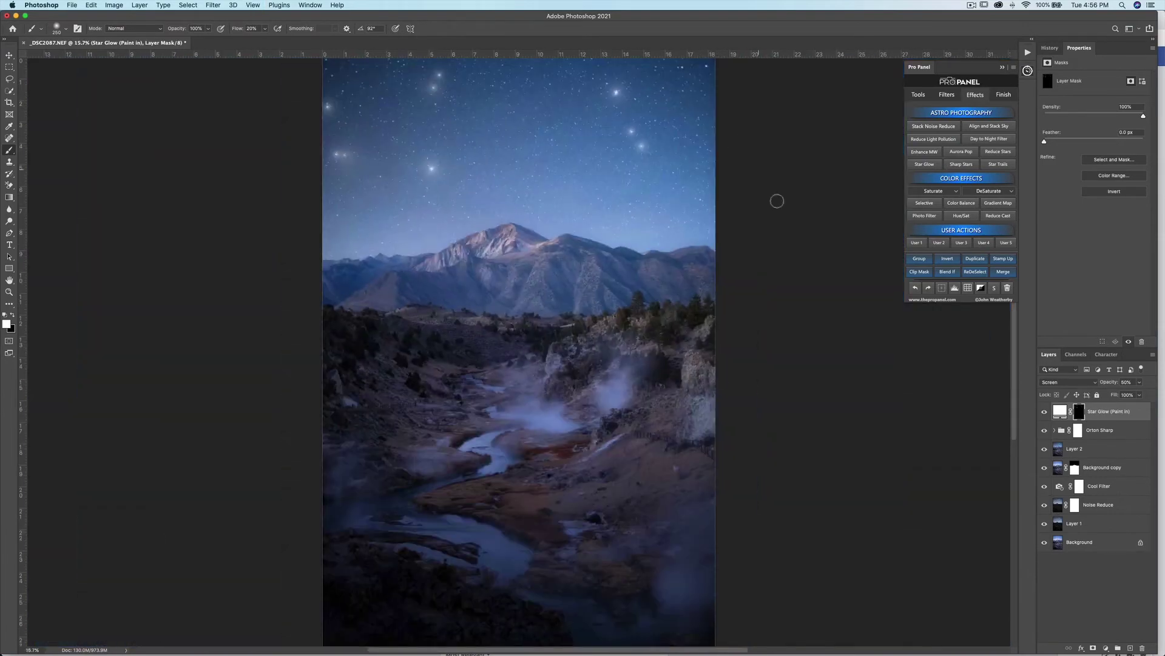
left_click(1044, 412)
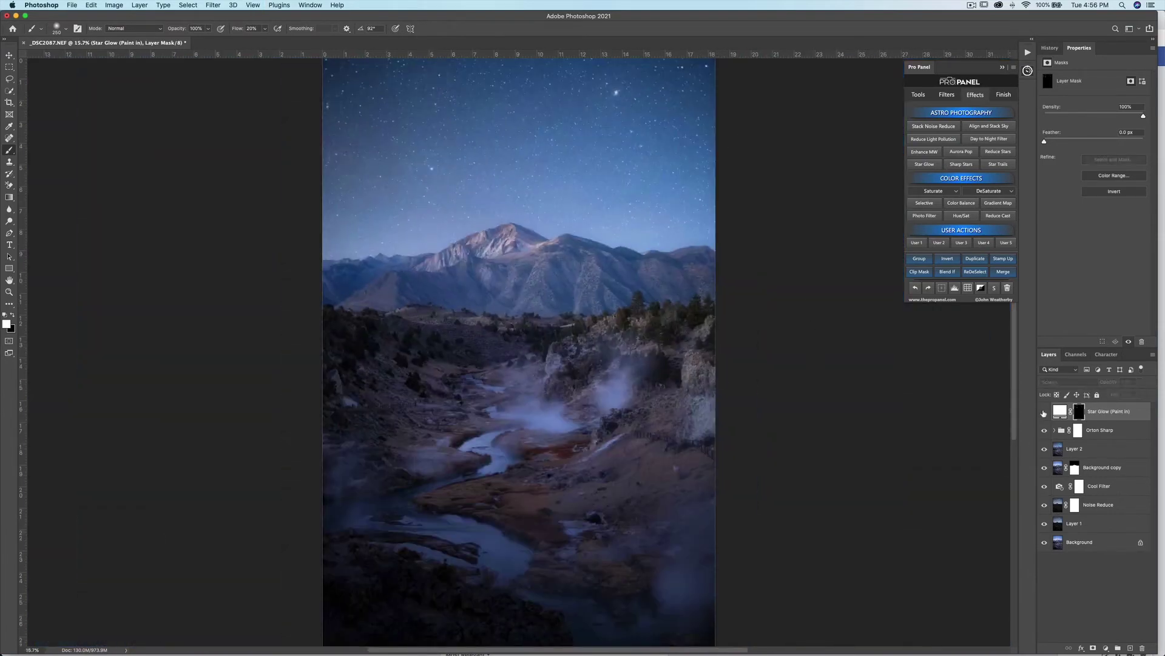
left_click(1044, 412)
left_click(1044, 412)
left_click(1044, 413)
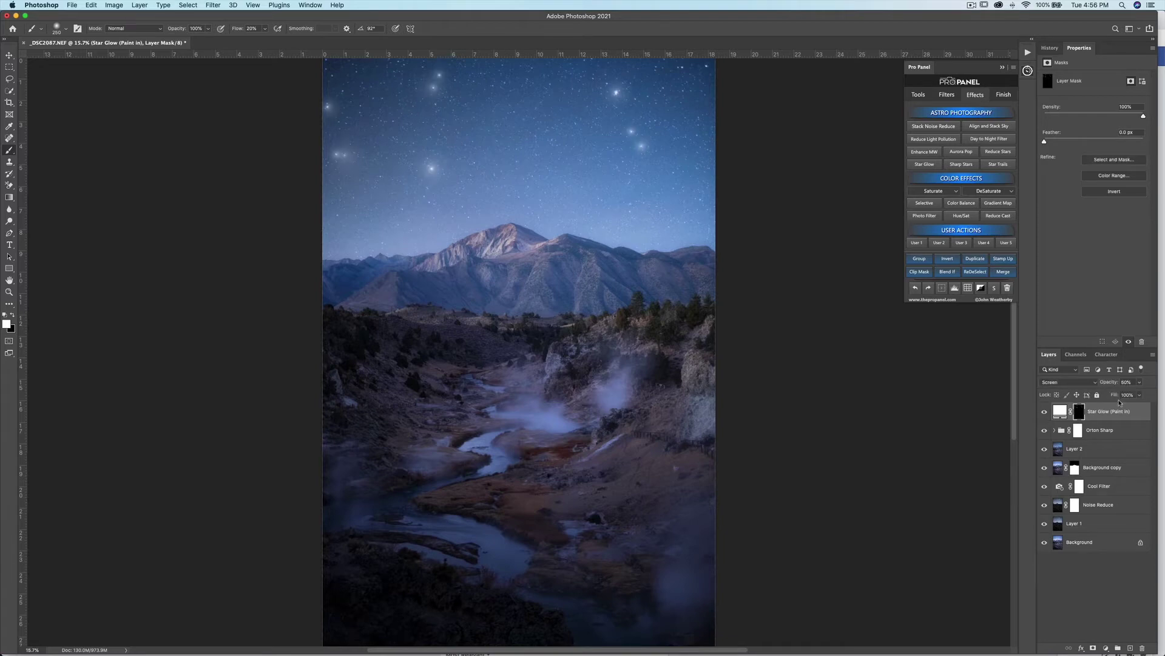
left_click(1140, 382)
left_click_drag(1129, 394, 1122, 394)
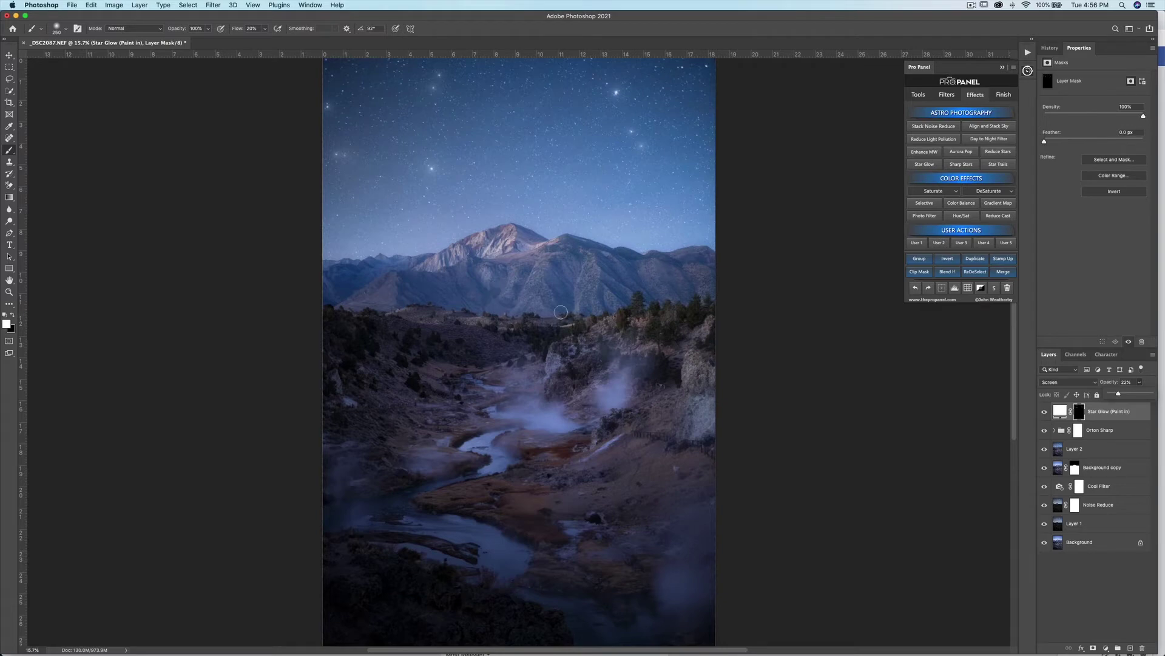
- Try a standard Vignette layer, comparing the image with and without it and at a lower opacity
left_click(941, 96)
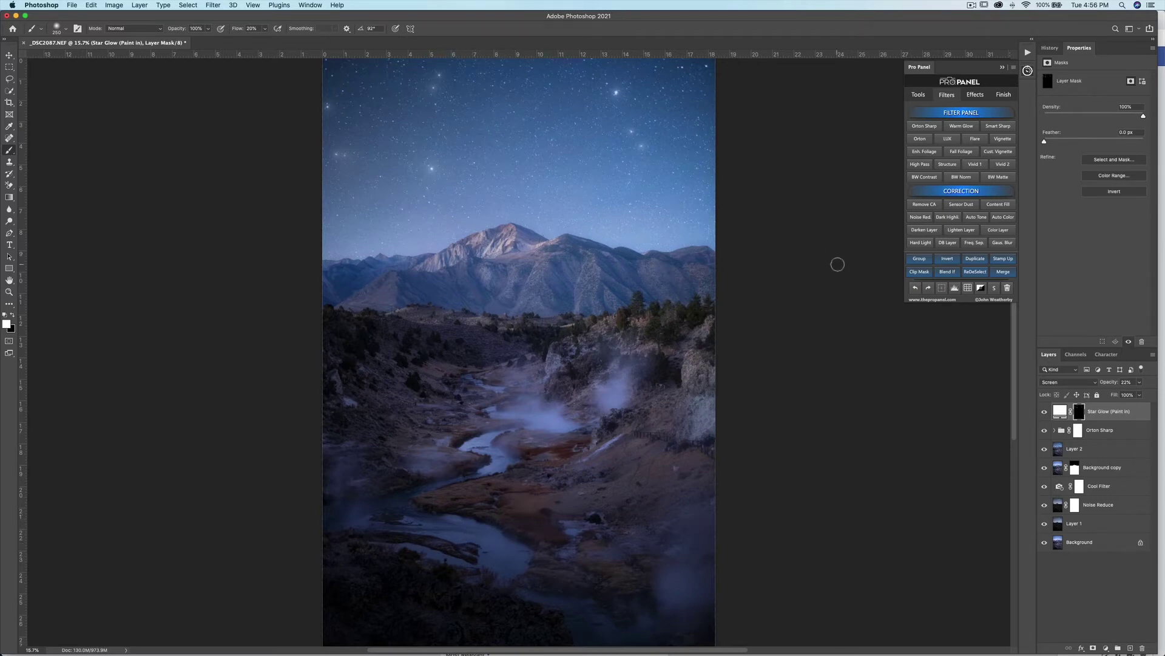
left_click(1005, 149)
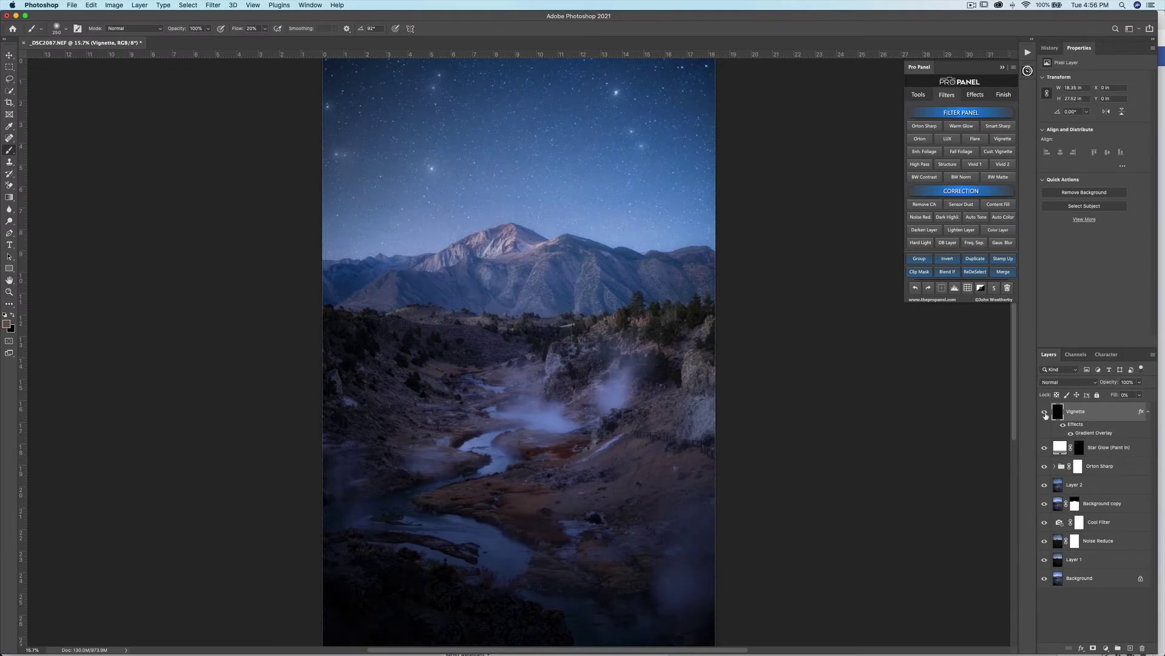
left_click(1044, 413)
left_click(1044, 413)
left_click(1044, 412)
left_click(1044, 413)
left_click(1139, 382)
left_click_drag(1140, 395, 1116, 395)
left_click(1007, 288)
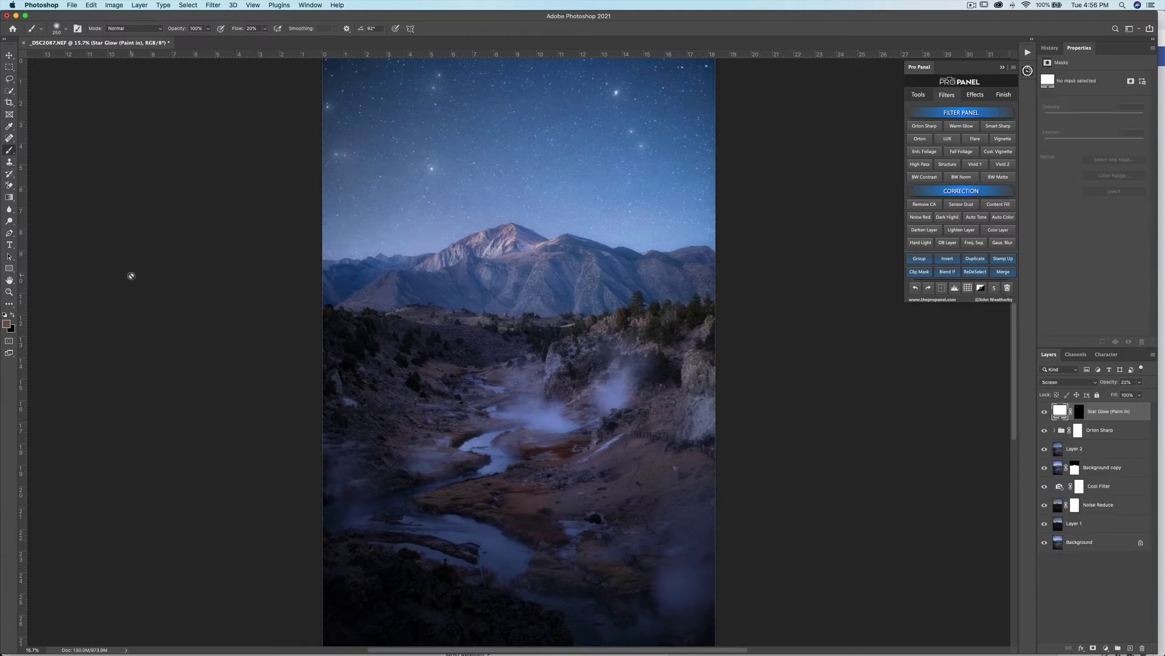
- Lasso an oval around the central mountain and river valley and add a Custom Vignette with a 400-pixel Gaussian Blur
left_click(9, 79)
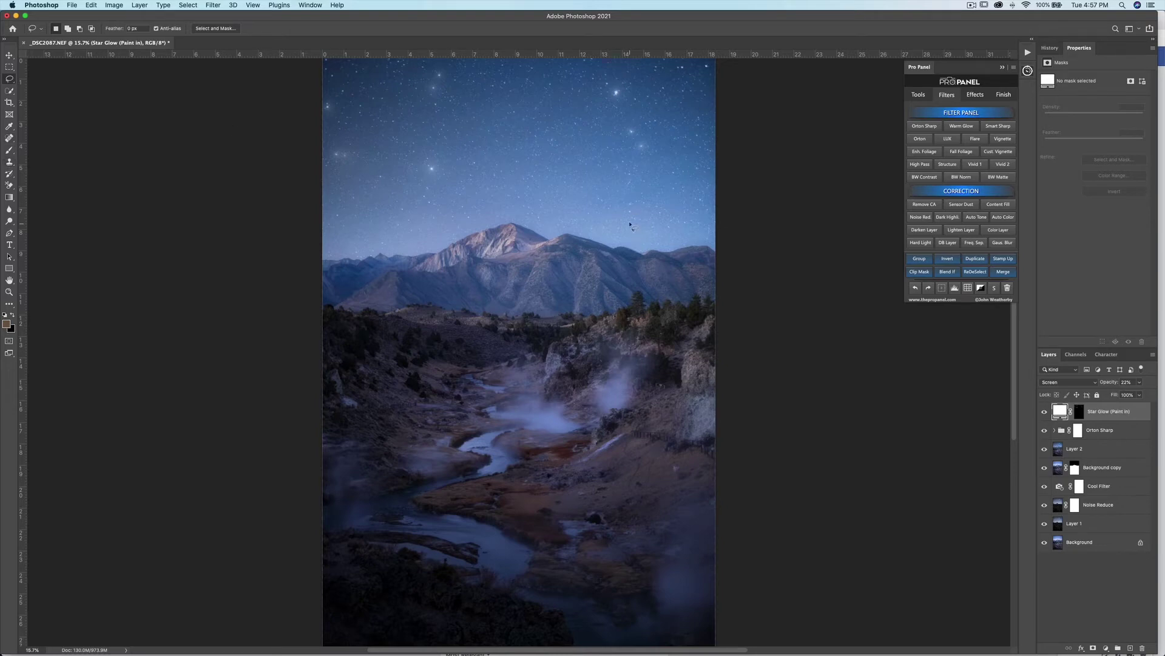
mouse_move(659, 280)
left_mouse_down()
mouse_move(642, 216)
mouse_move(569, 140)
mouse_move(492, 116)
mouse_move(454, 120)
mouse_move(411, 153)
mouse_move(383, 202)
mouse_move(363, 395)
mouse_move(379, 528)
mouse_move(399, 585)
mouse_move(498, 632)
mouse_move(556, 634)
mouse_move(576, 618)
mouse_move(609, 547)
mouse_move(626, 455)
left_mouse_up()
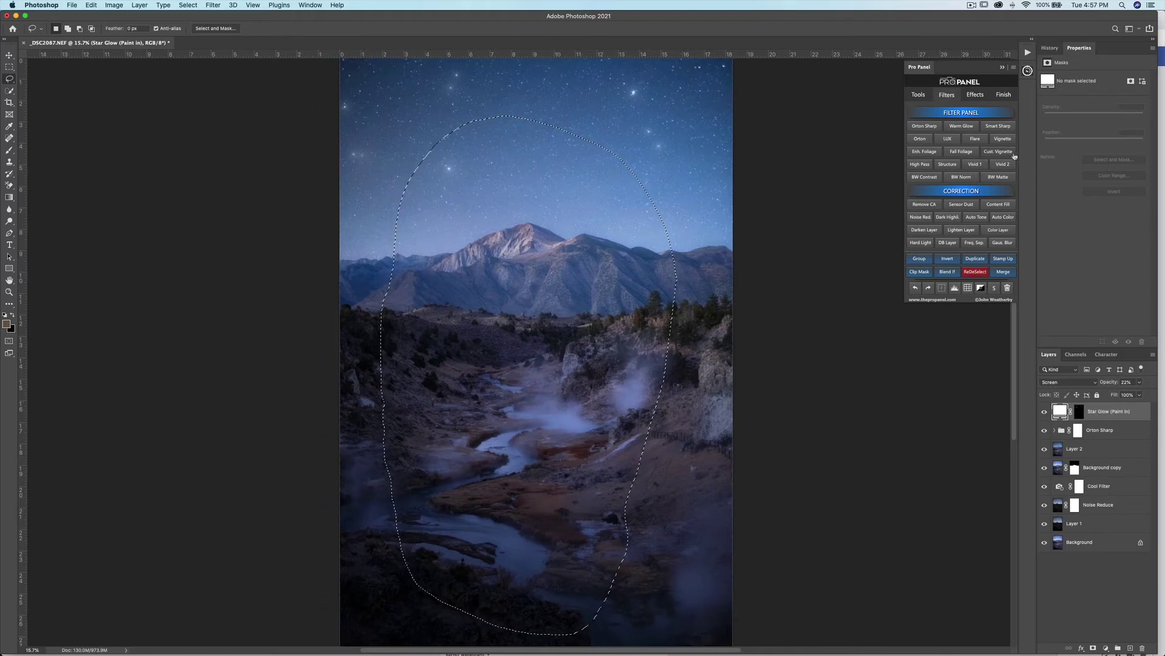
left_click(1002, 151)
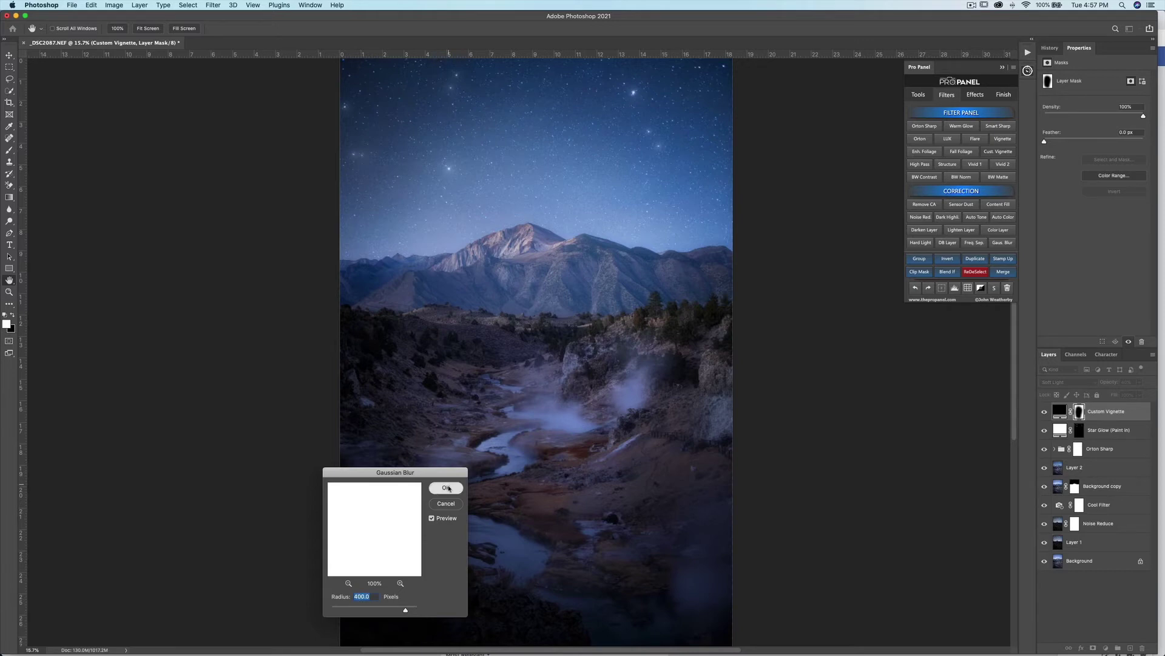
left_click(440, 503)
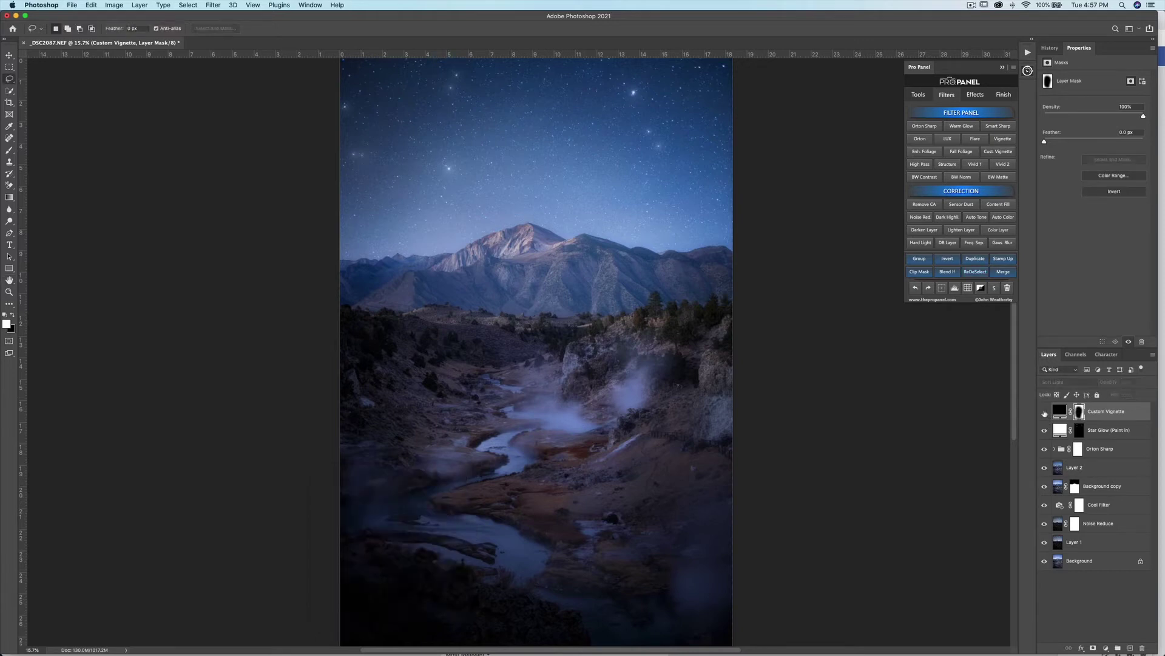
- Compare the image with and without the Custom Vignette layer and set its opacity to 23%
left_click(1045, 413)
left_click(1045, 413)
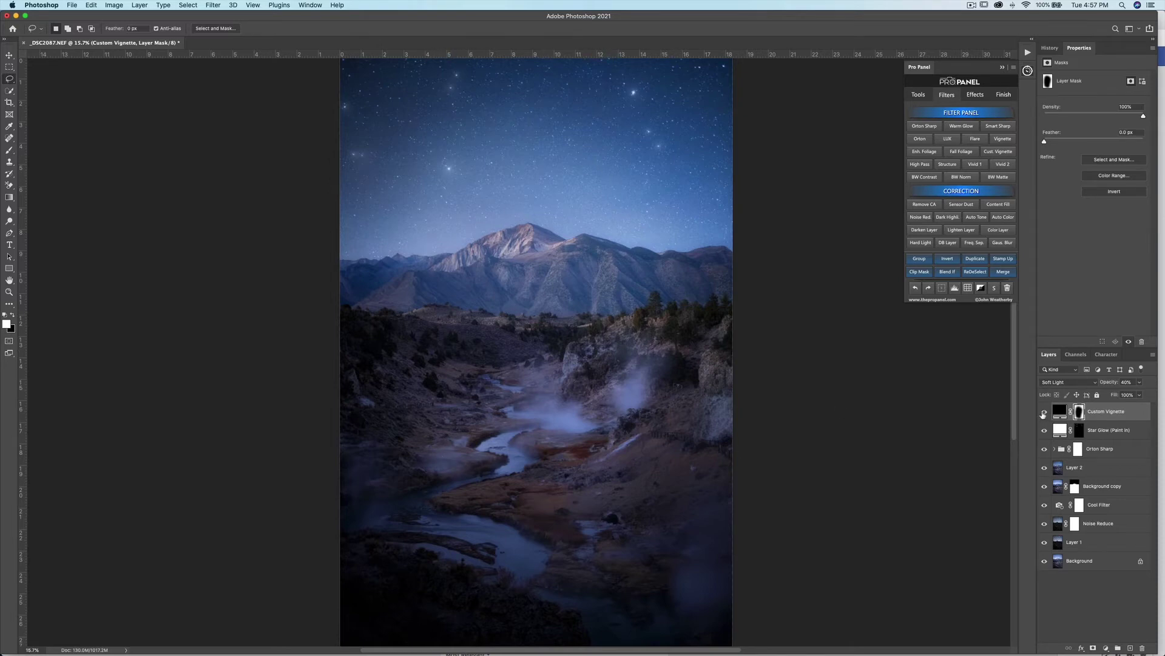
left_click(1140, 383)
mouse_move(1127, 394)
left_mouse_down()
mouse_move(1155, 393)
mouse_move(1117, 395)
left_mouse_up()
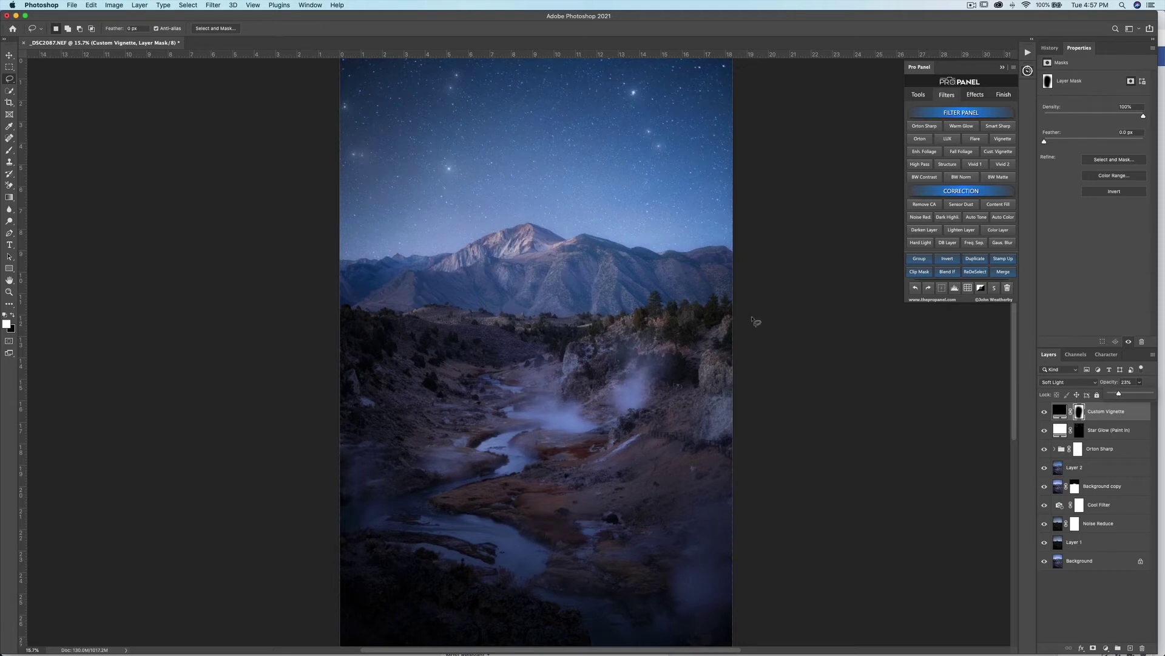
- Add a LUX Filter layer above the Custom Vignette and compare the image with it hidden and shown
left_click(948, 139)
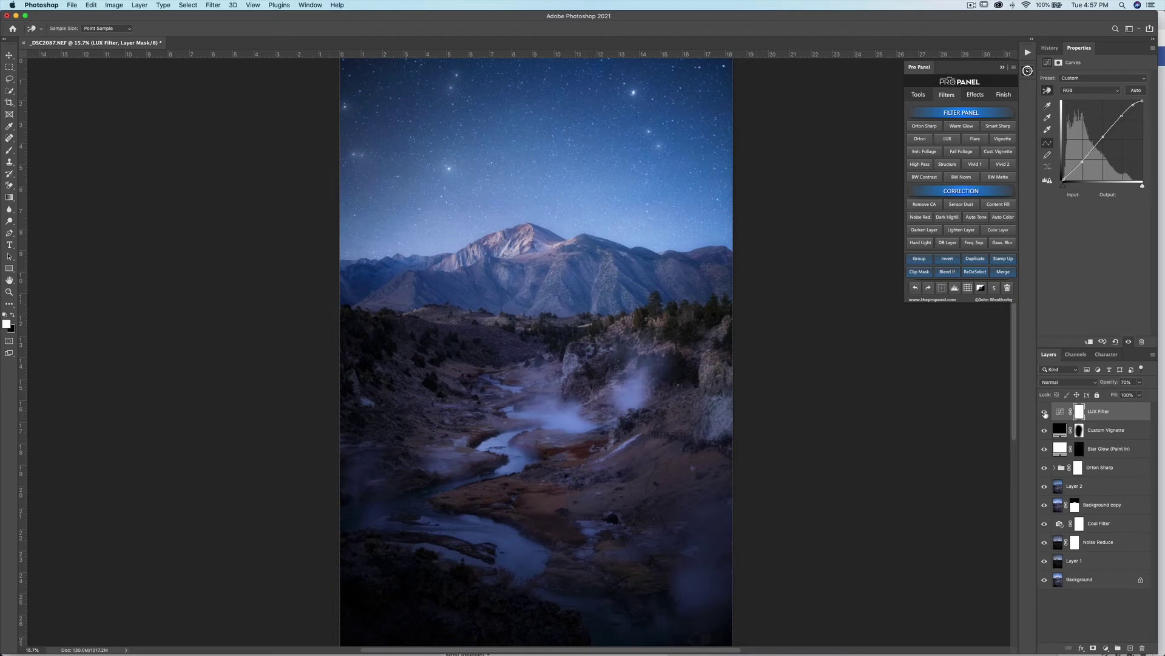
left_click(1044, 412)
left_click(1045, 412)
left_click(1045, 412)
left_click(1045, 412)
- Preview several Darks and Midtones luminosity masks of the blended image
left_click(918, 94)
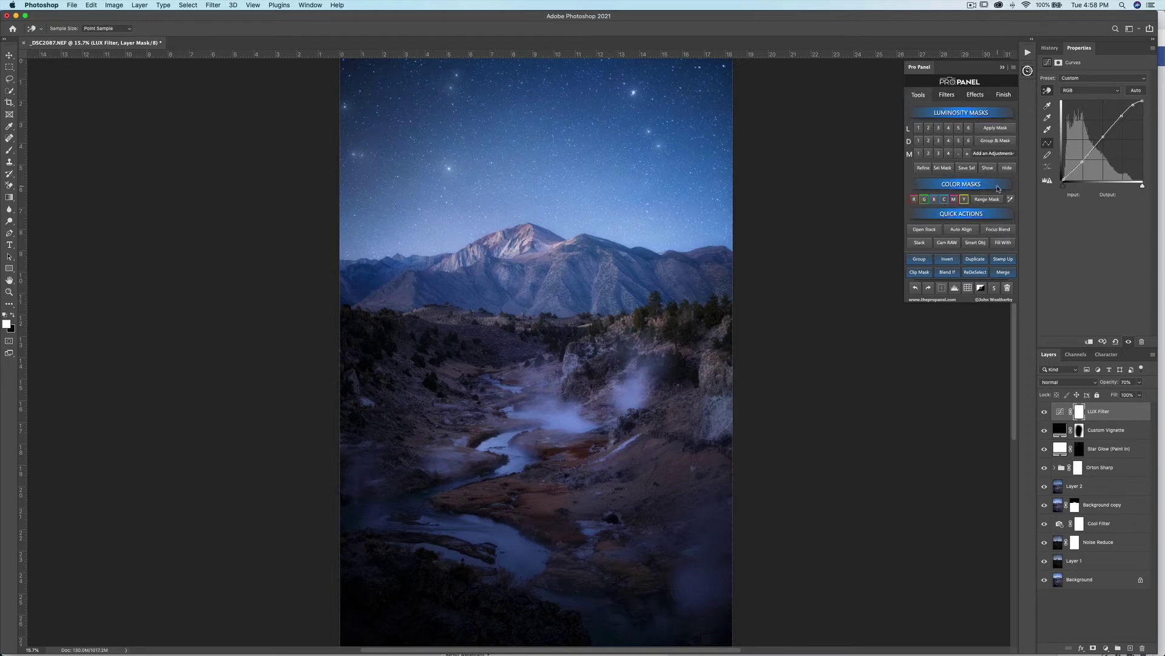
left_click(940, 141)
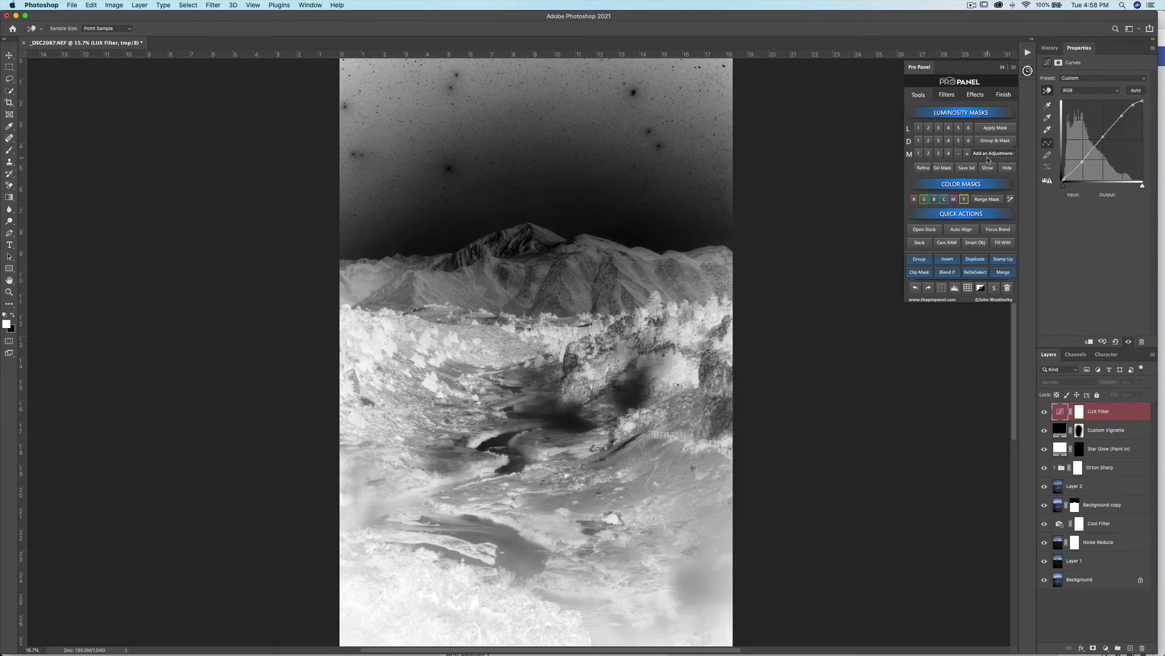
left_click(938, 154)
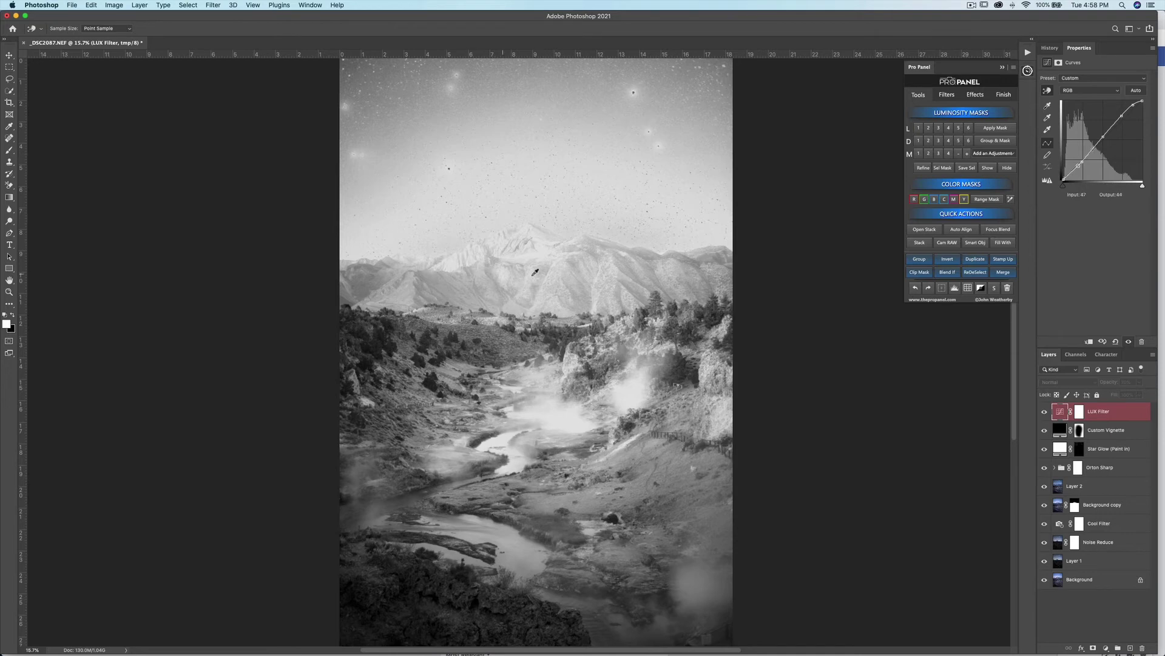
left_click(929, 155)
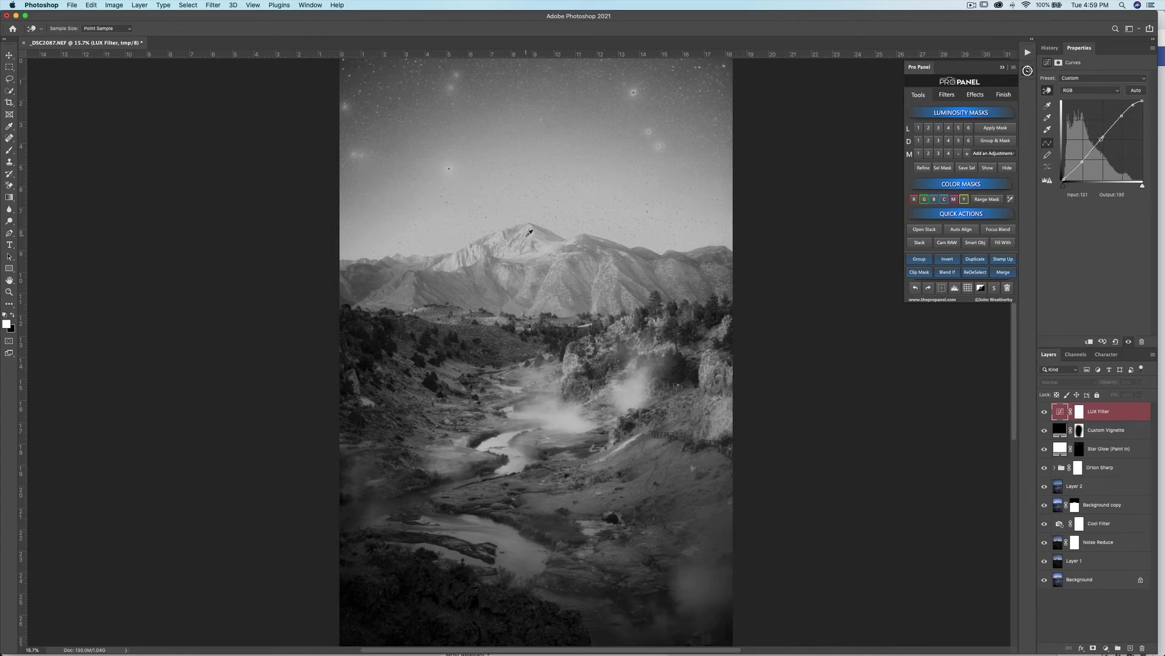
- Generate a luminosity mask from Layer 2 and refine it with Levels: black input 28, midtone 1.19, white output 164
left_click(919, 130)
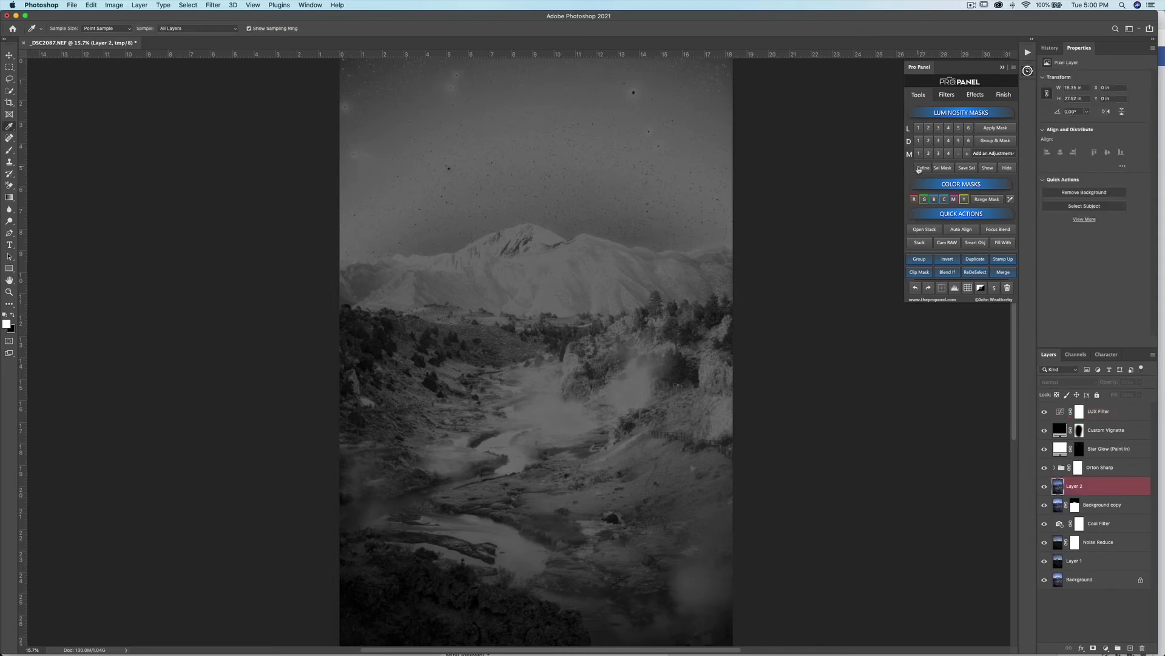
left_click(924, 168)
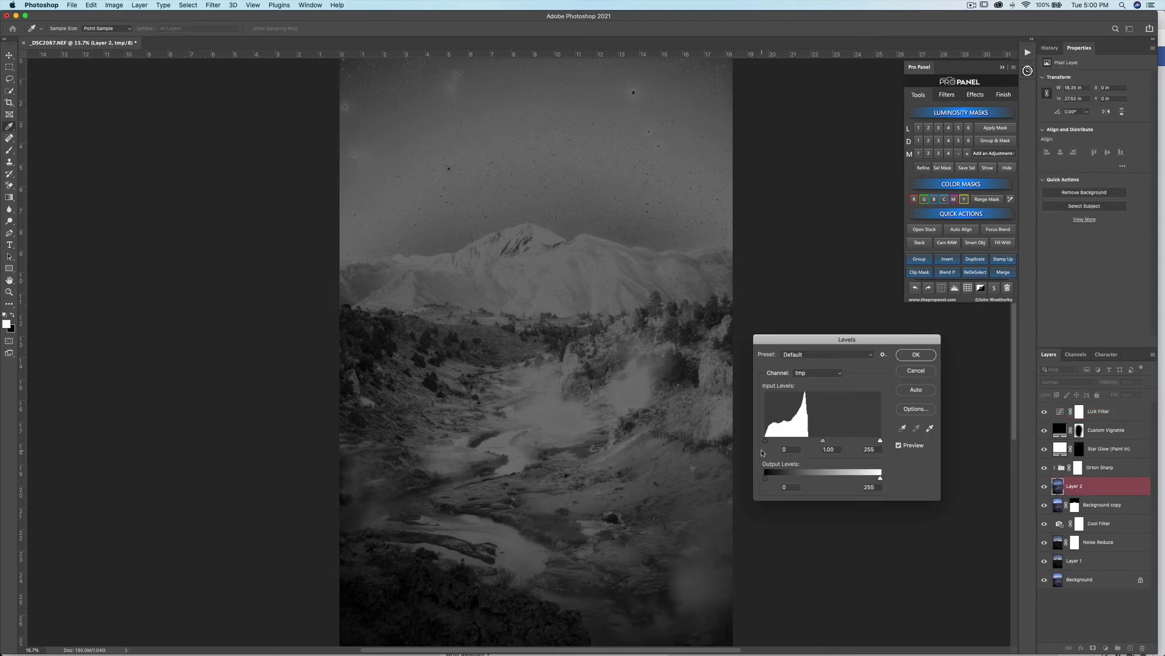
left_click_drag(765, 442, 778, 444)
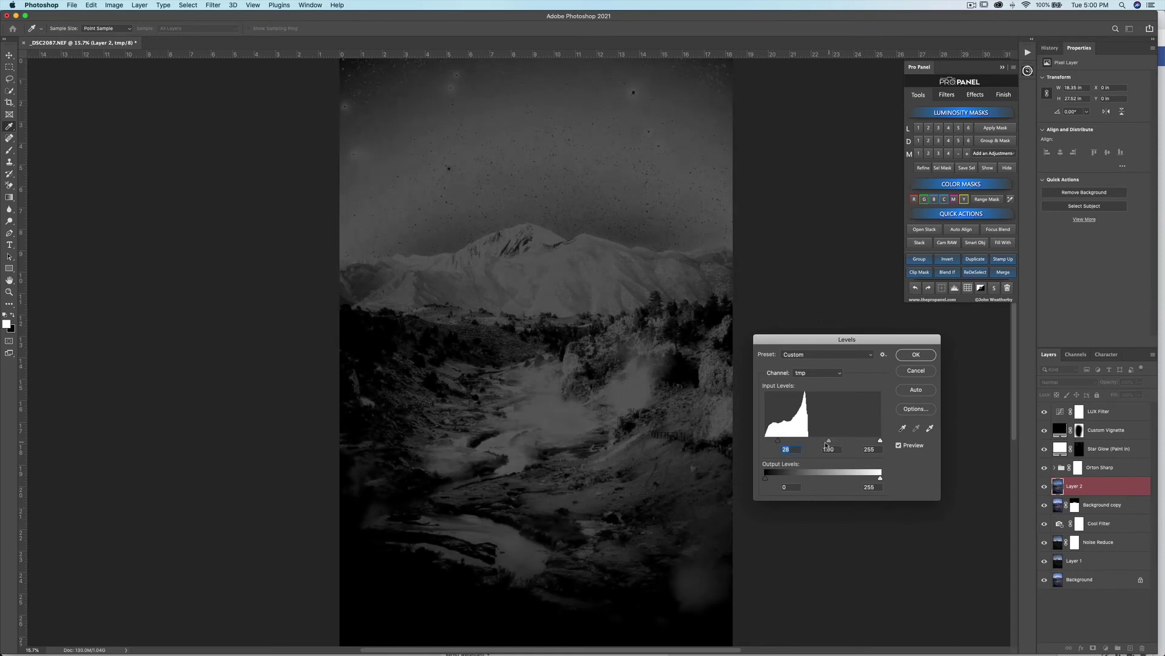
left_click_drag(826, 444, 823, 444)
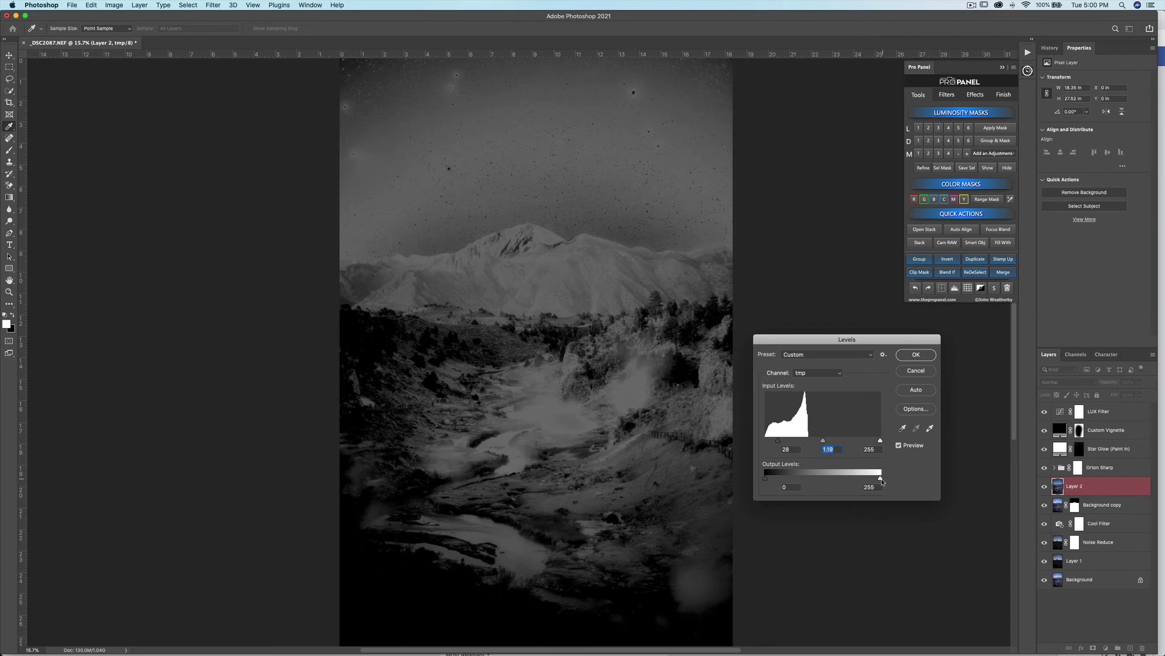
left_click_drag(882, 481, 839, 481)
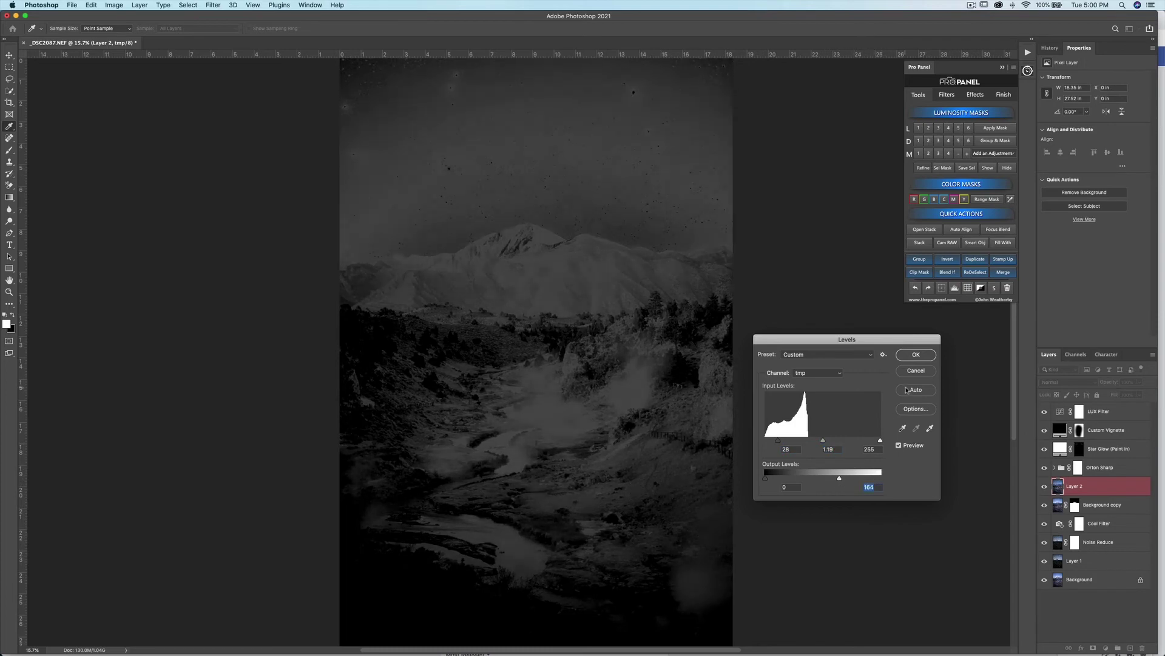
left_click(916, 355)
- Add a Curves adjustment through the refined mask above Layer 2, check its mask, and shape the curve into a contrast-boosting S
left_click(993, 154)
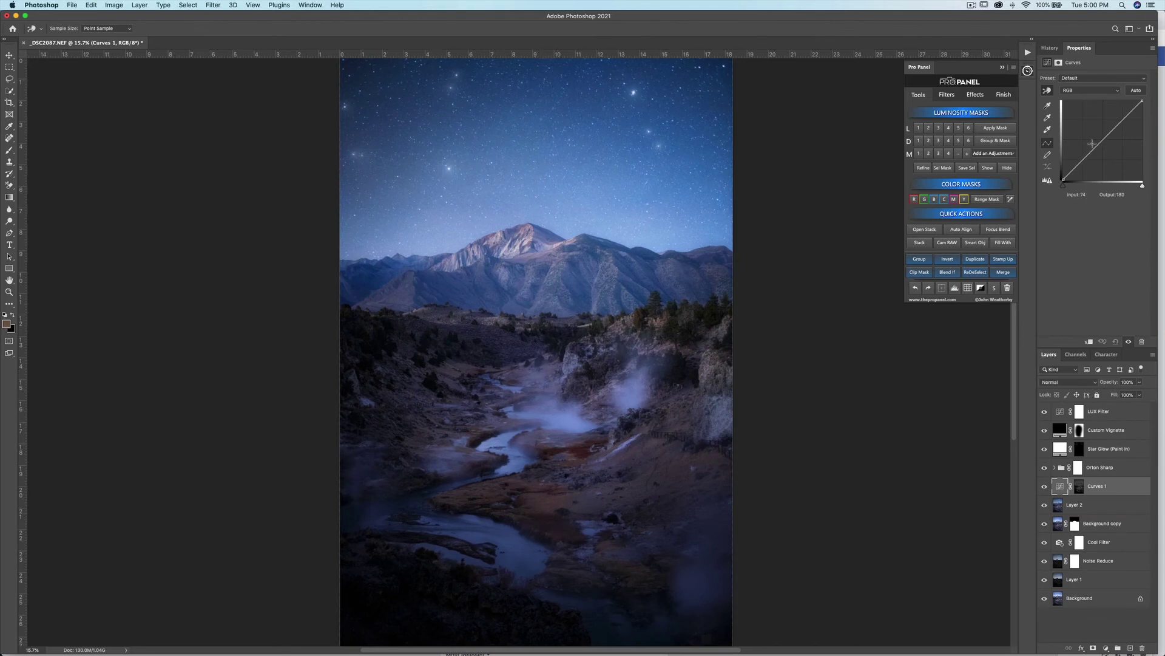
left_click(987, 168)
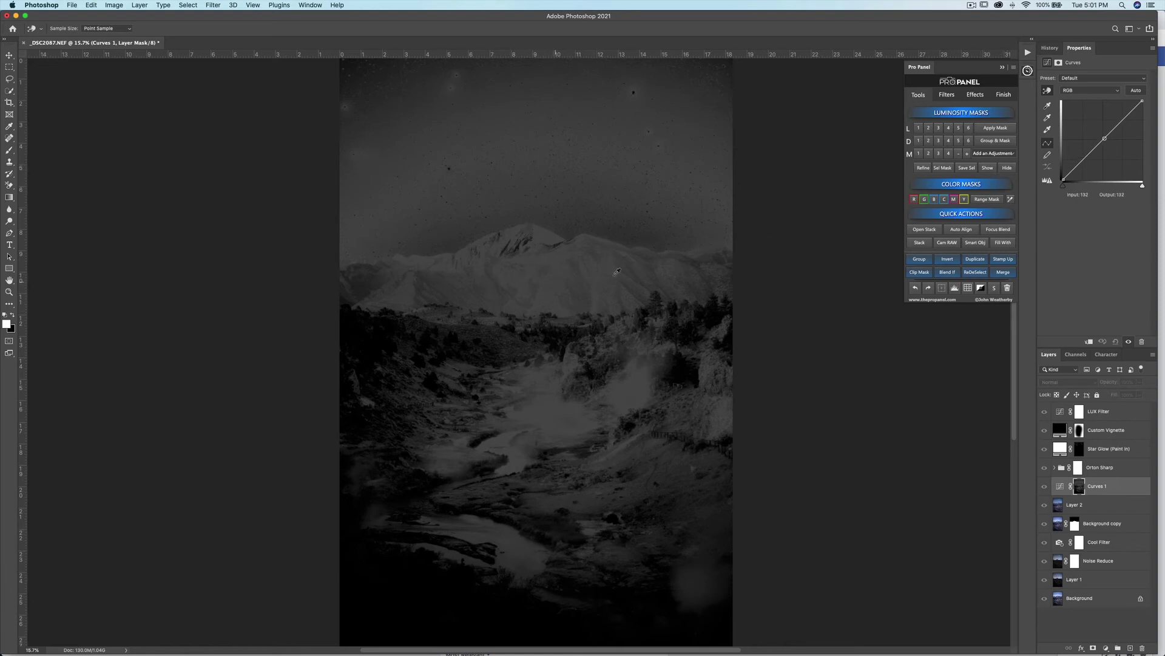
left_click(1000, 172)
left_click_drag(1103, 140, 1114, 122)
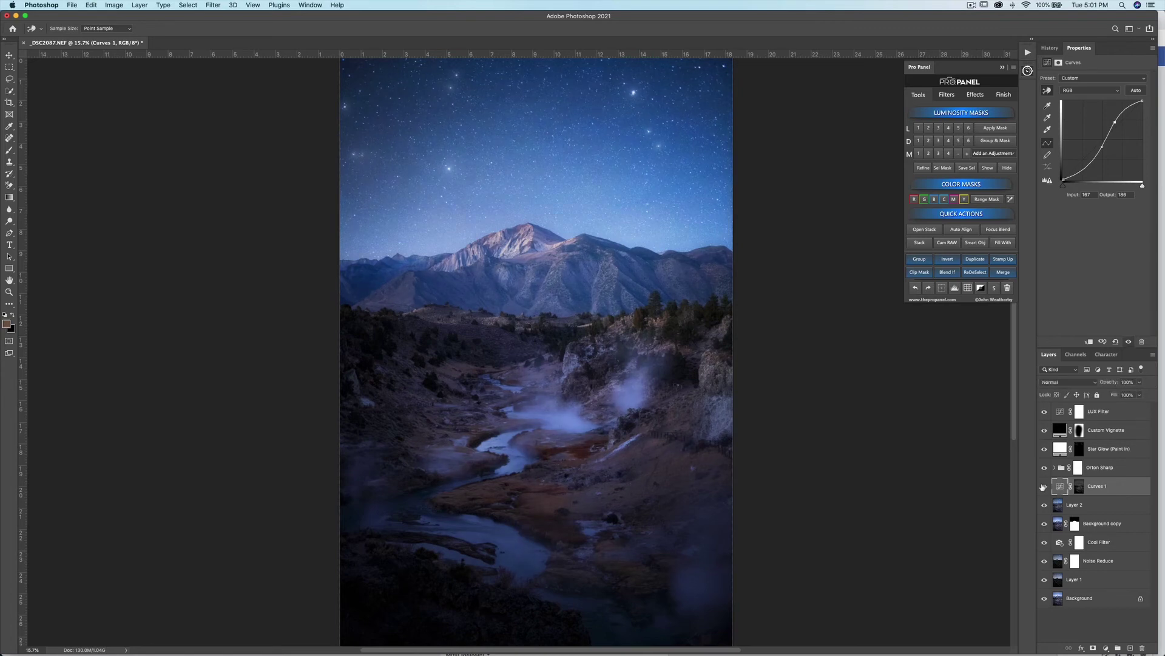
- Stamp all visible layers into a new layer above LUX Filter and open it in the Camera Raw Filter
left_click(544, 261)
scroll(542, 256, "up", 3)
scroll(569, 312, "down", 5)
scroll(571, 306, "up", 2)
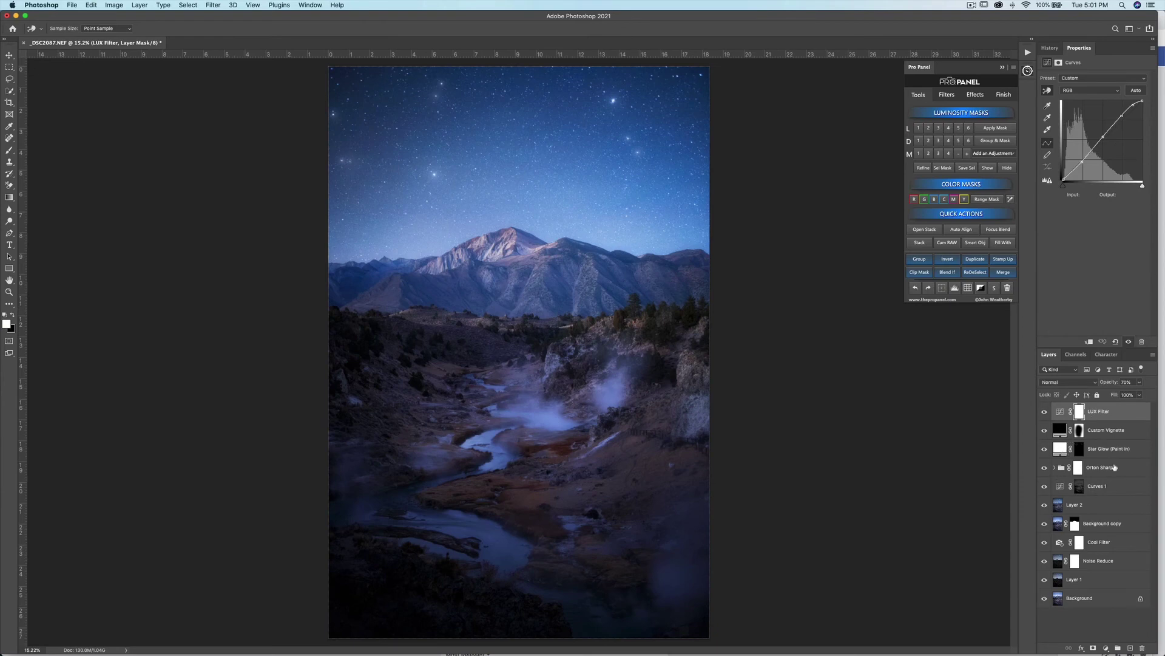
left_click(1005, 259)
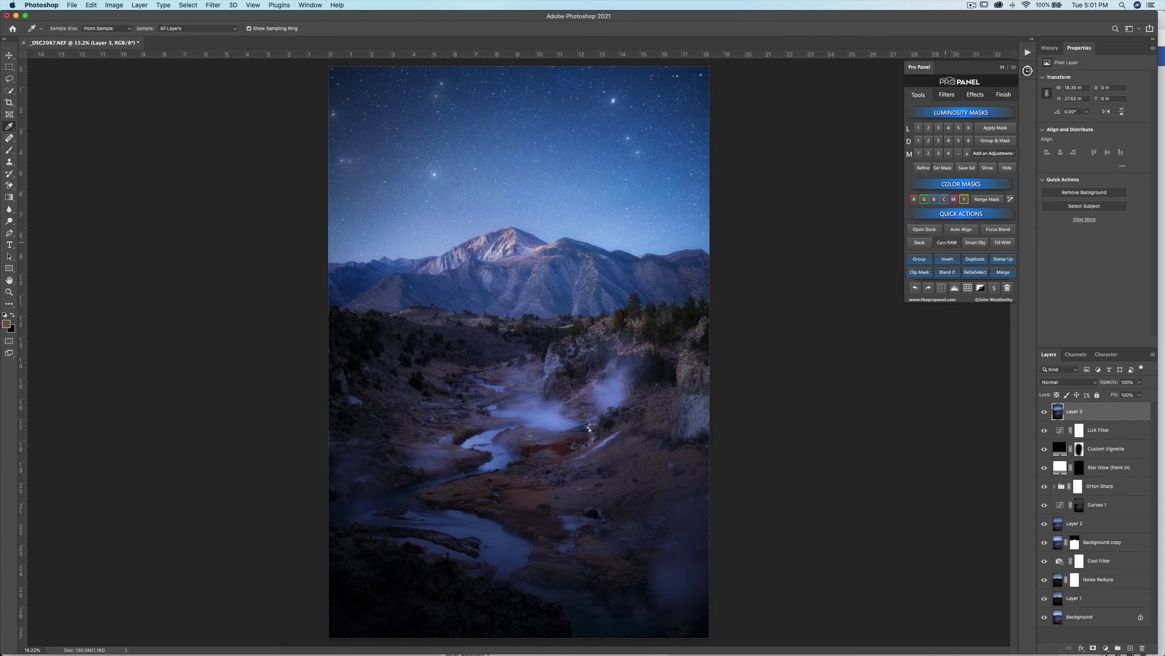
key("super+shift+a")
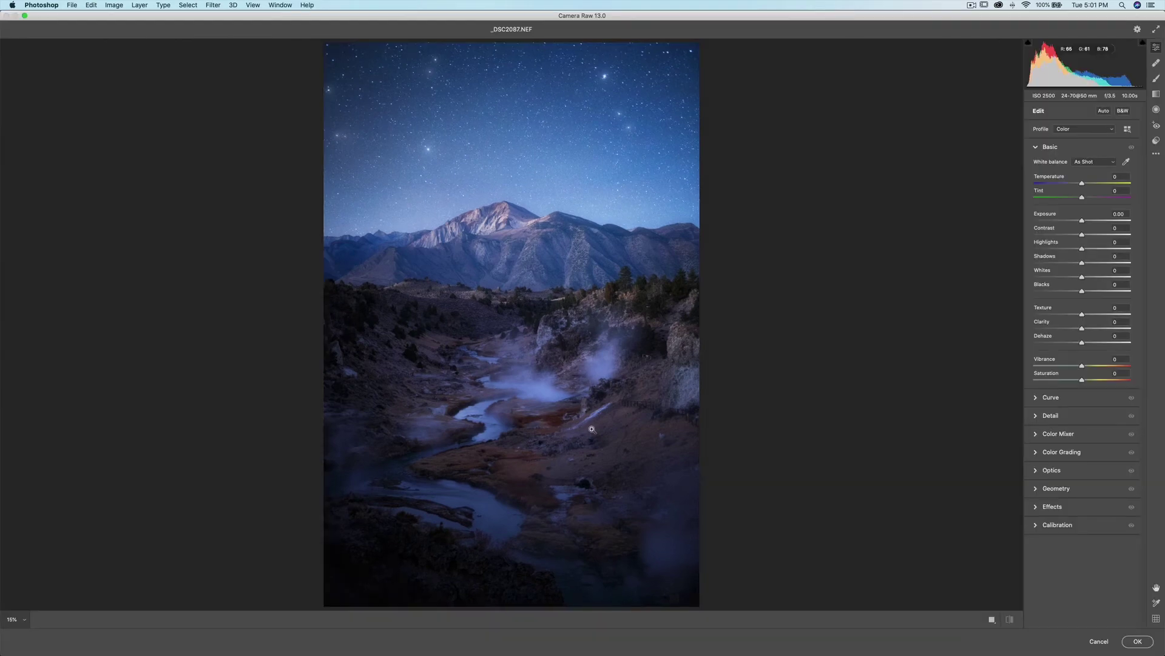
- Apply a graduated filter across the mountain base for the sky with Contrast +14, Highlights -23, Whites +28 and Clarity +7
left_click(1156, 94)
left_click_drag(564, 218, 559, 306)
mouse_move(561, 222)
left_mouse_down()
mouse_move(554, 252)
mouse_move(559, 236)
left_mouse_up()
key("super+z")
left_click(1071, 250)
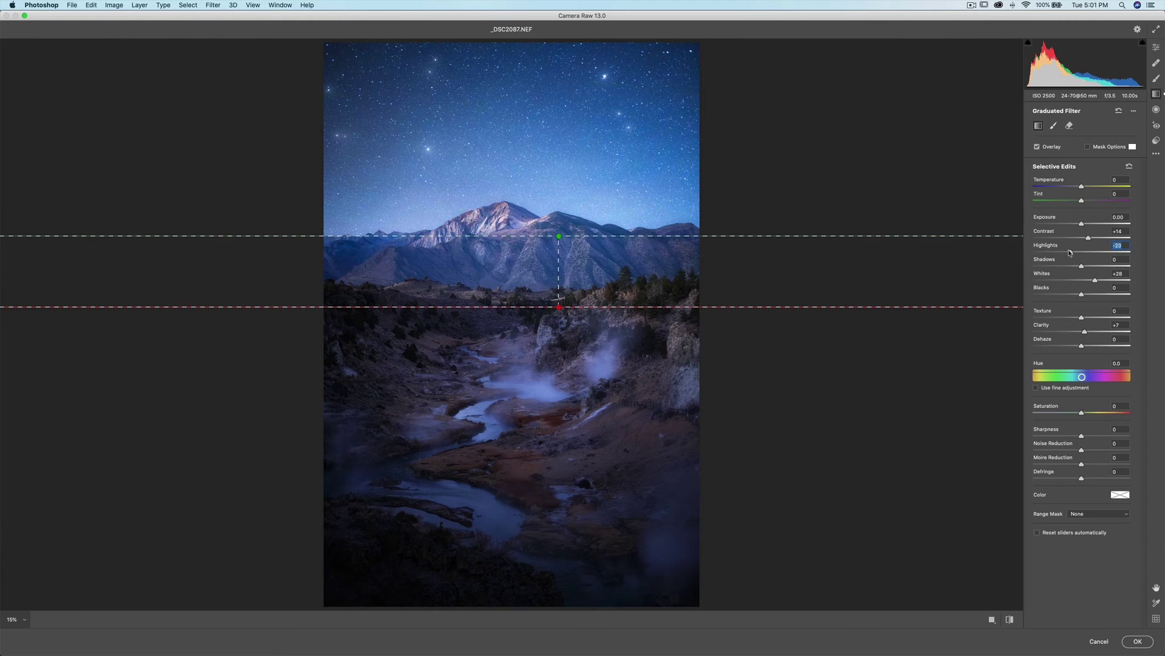
- Fine-tune the global Basic tone settings, starting with Contrast, and apply the Camera Raw edits to the stamped layer
left_click(1156, 47)
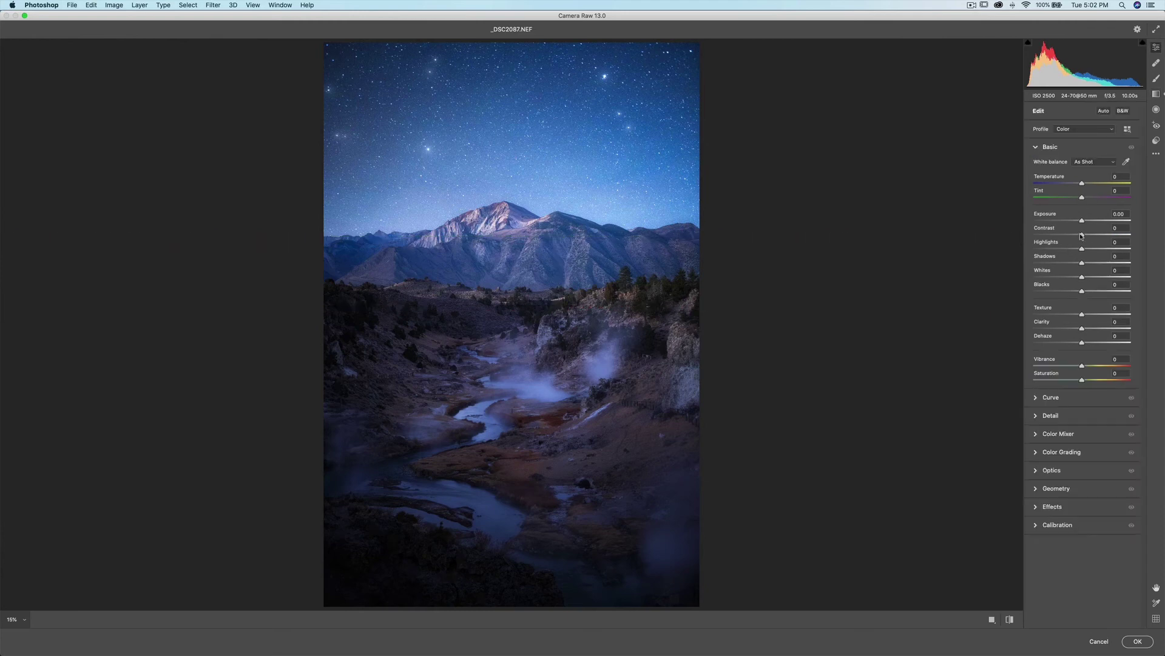
left_click_drag(1082, 234, 1102, 264)
left_click(1136, 647)
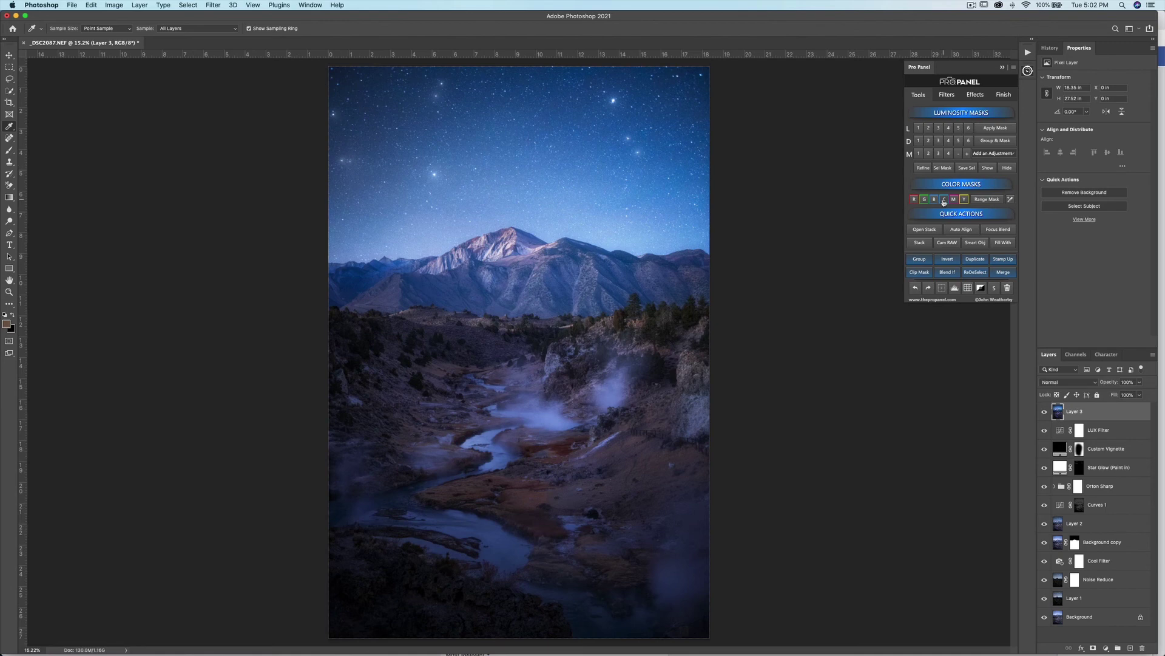
- Create a Blue color mask from the stamped layer and add a Hue/Saturation adjustment through it
left_click(935, 199)
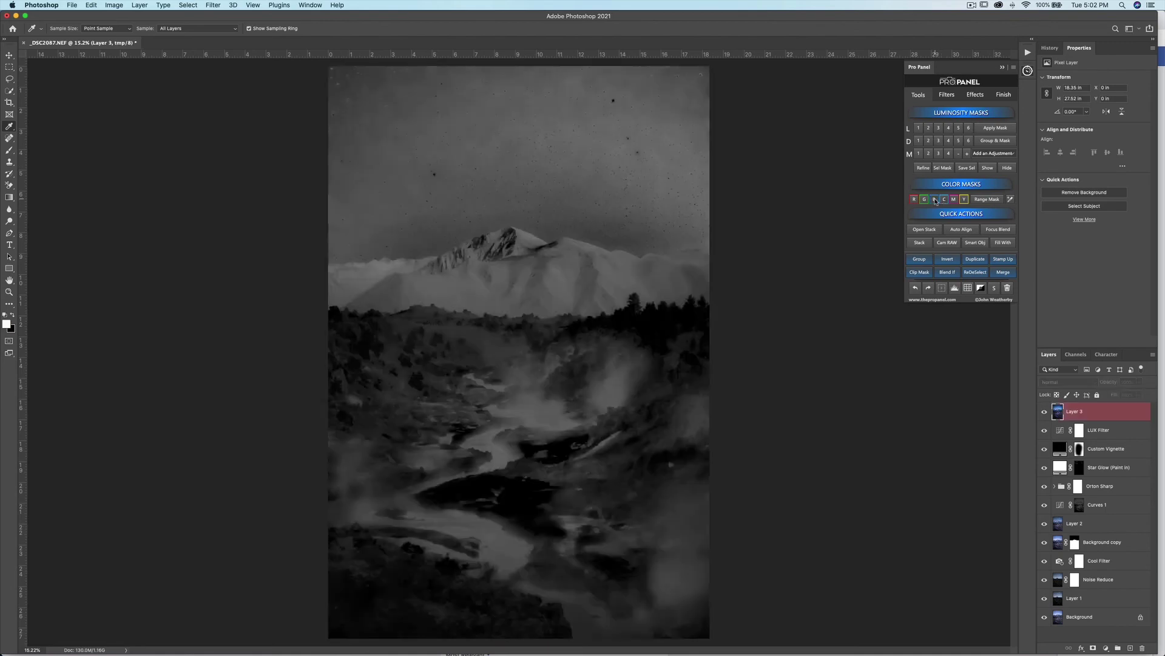
left_click(993, 154)
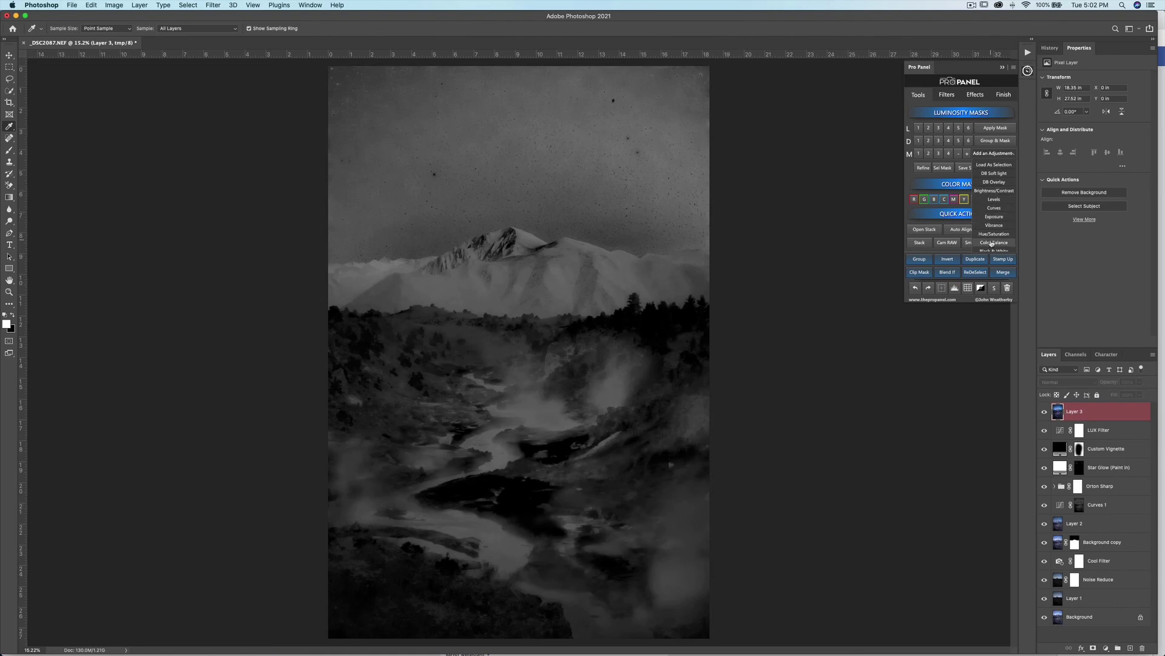
scroll(993, 240, "down", 1)
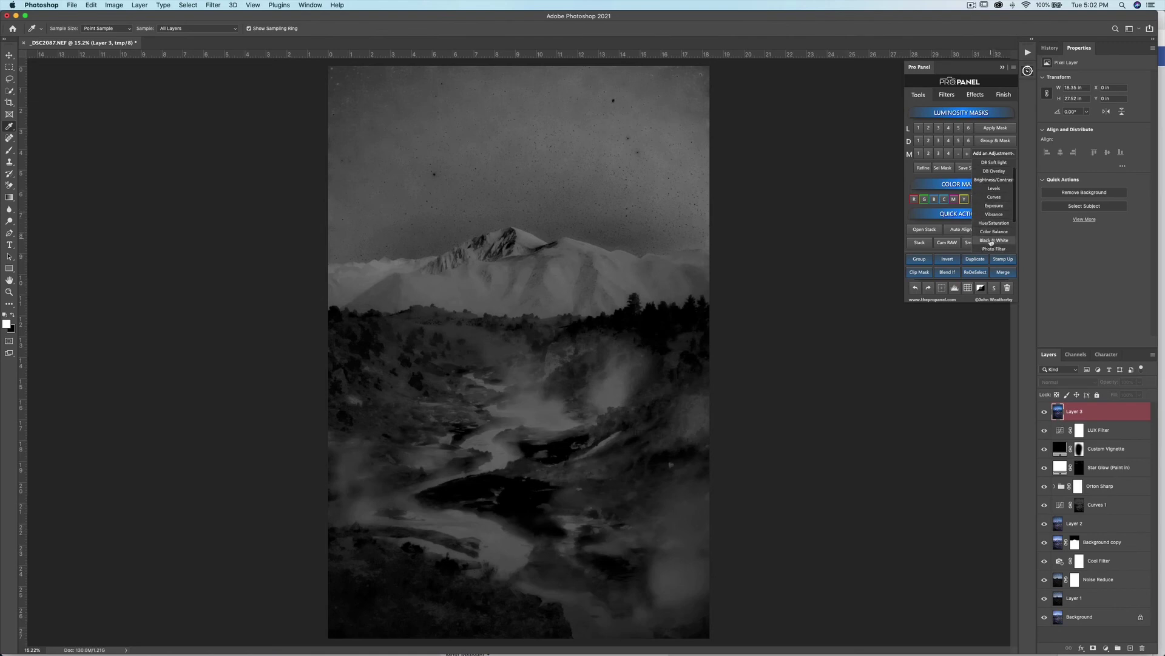
scroll(995, 234, "down", 1)
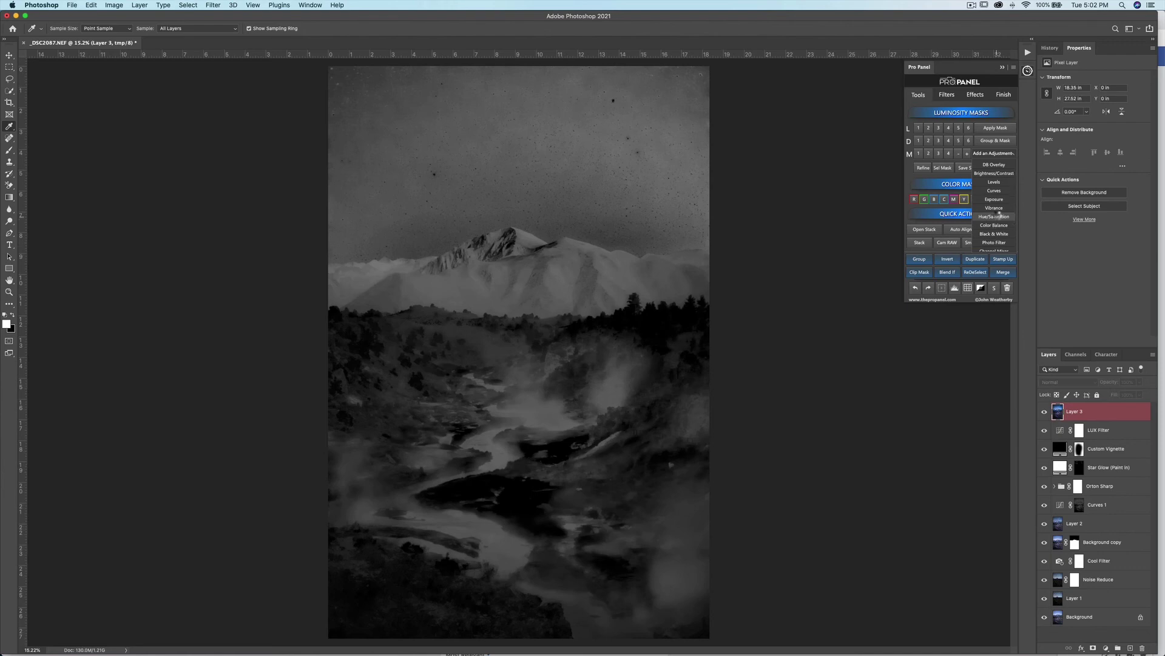
left_click(993, 216)
- Check the Hue/Saturation layer's blue mask and shift its master Hue slightly in the positive direction
left_click_drag(1093, 114, 1093, 116)
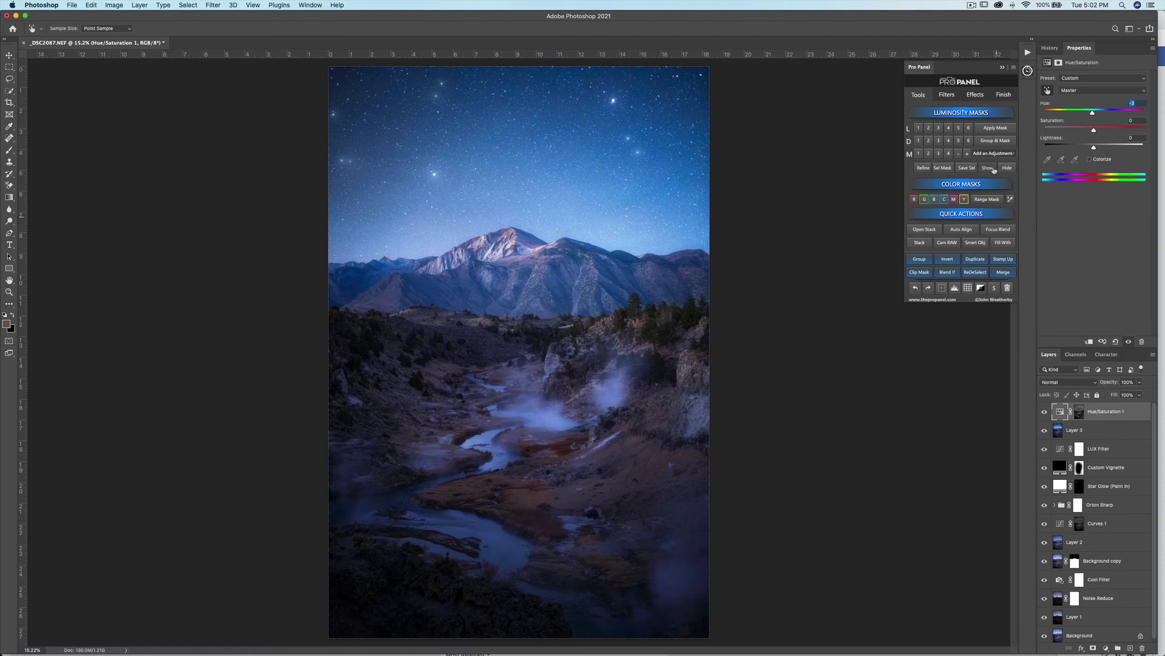
left_click(988, 169)
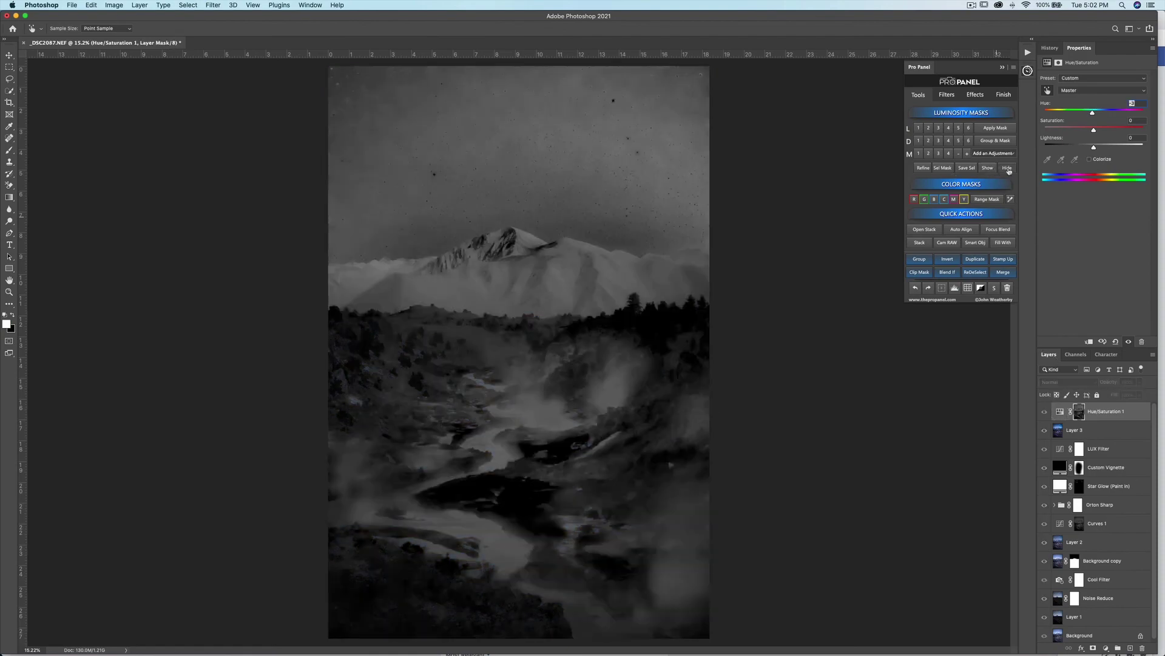
left_click(1007, 168)
left_click_drag(1094, 114, 1095, 115)
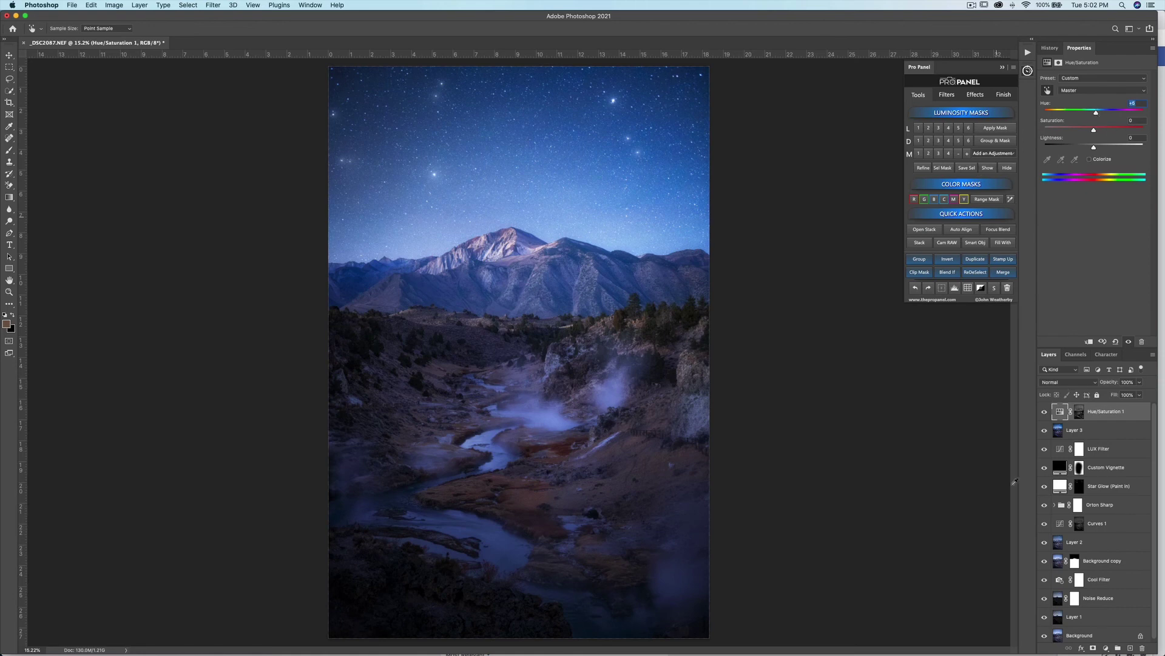
- Compare the original Background layer alone with the finished image showing all layers
scroll(1049, 562, "down", 1)
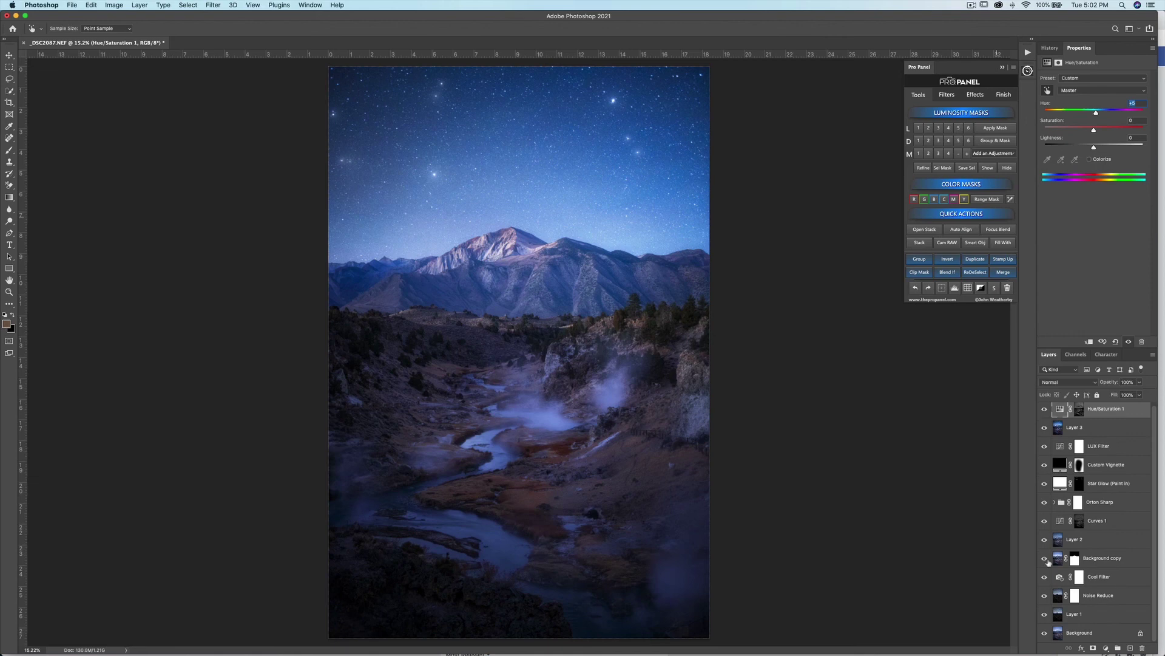
left_click(1045, 635, "alt")
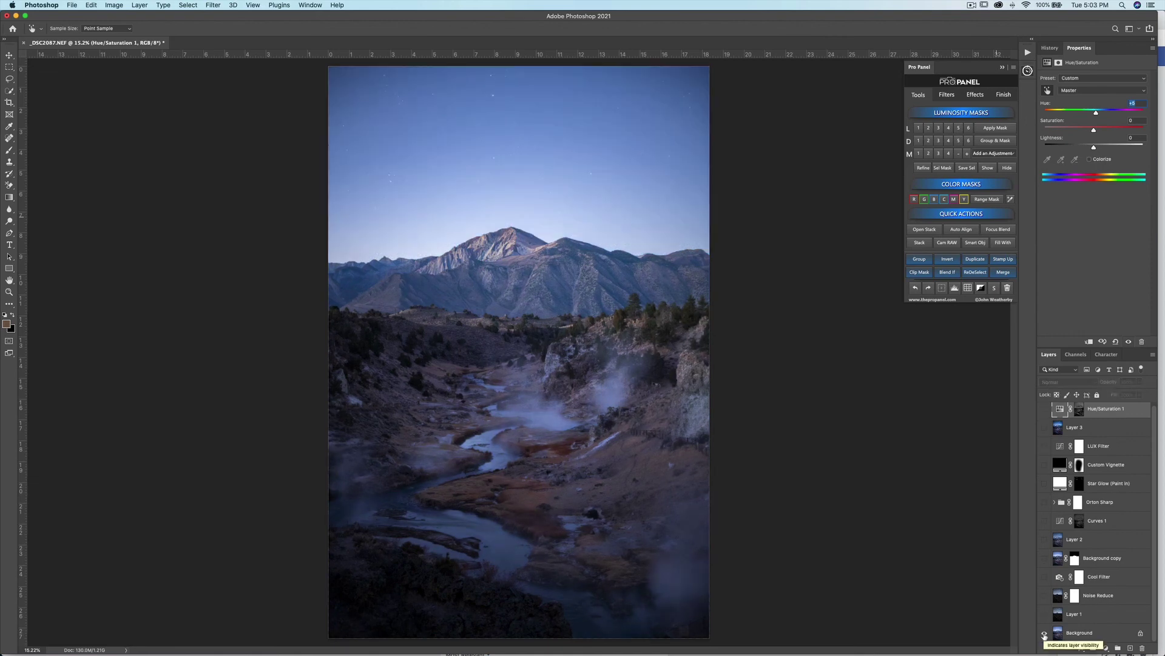
left_click(1045, 635, "alt")
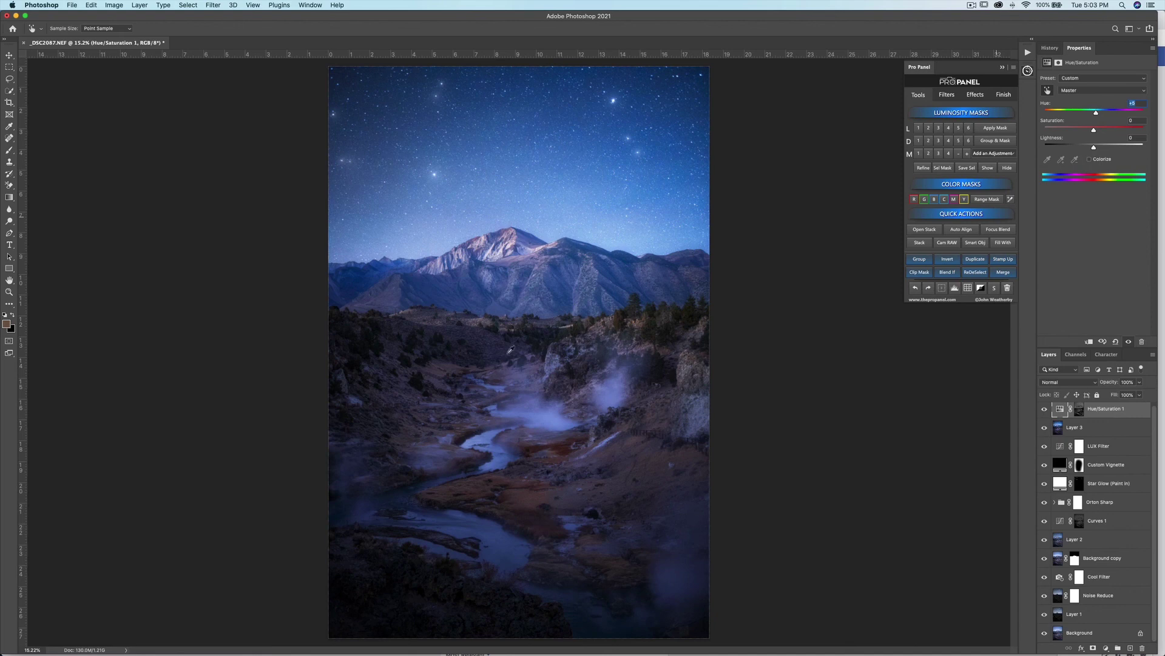
- Set the export destination to the Pictures folder and name the file Mammoth Lakes
left_click(999, 94)
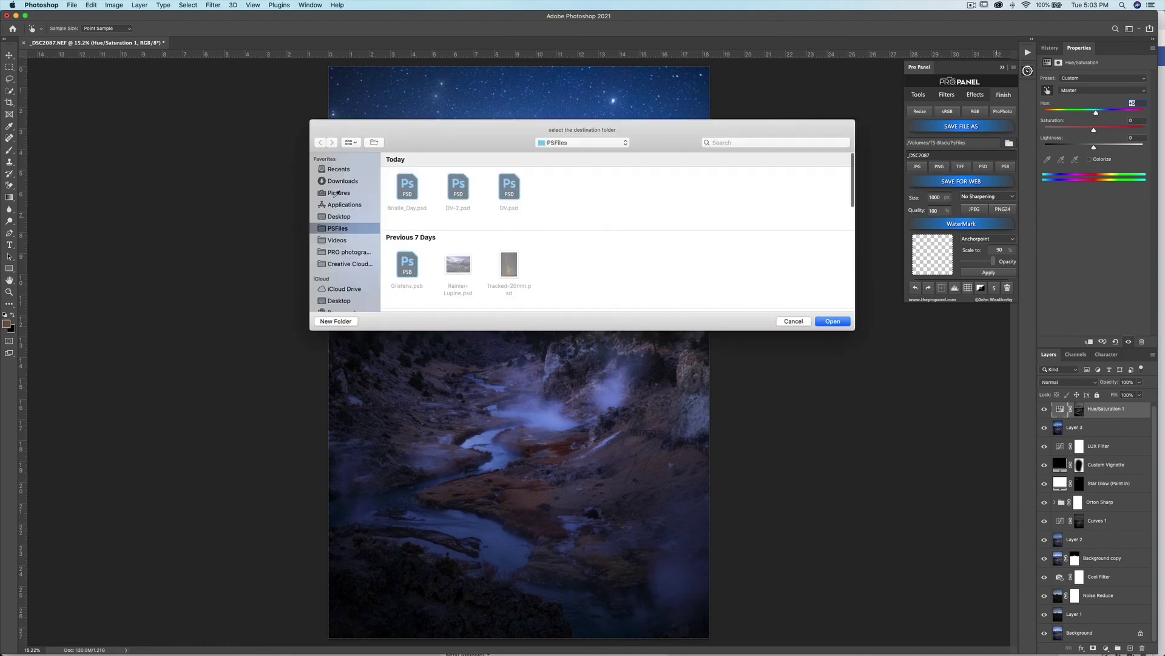
left_click(337, 193)
left_click(831, 321)
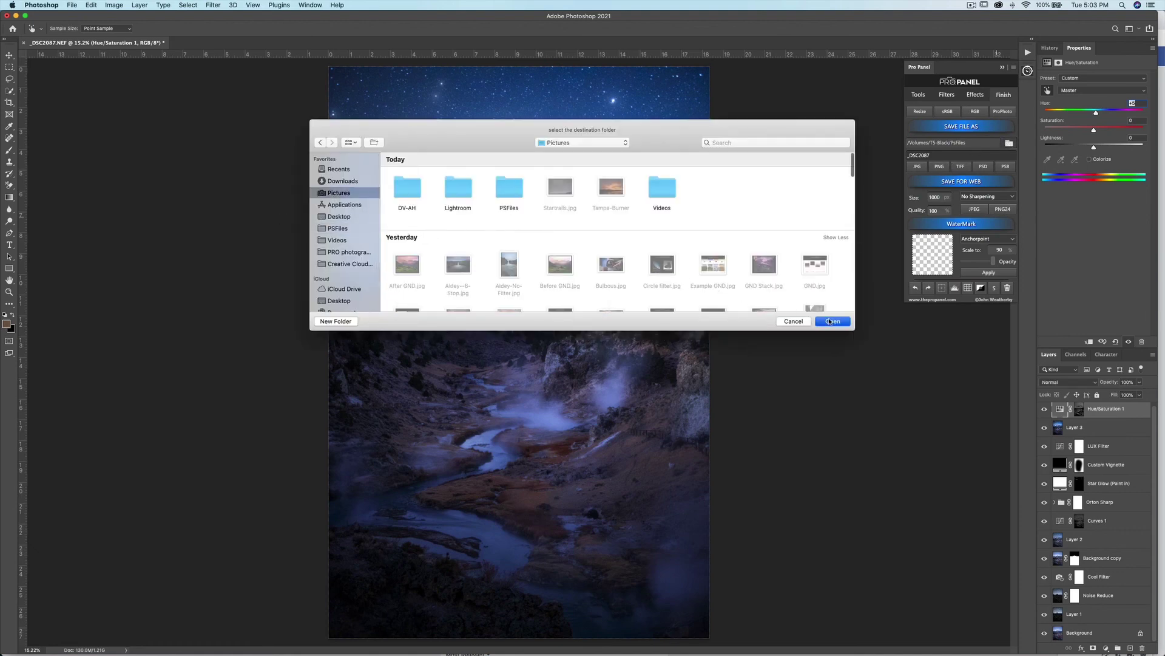
left_click(965, 154)
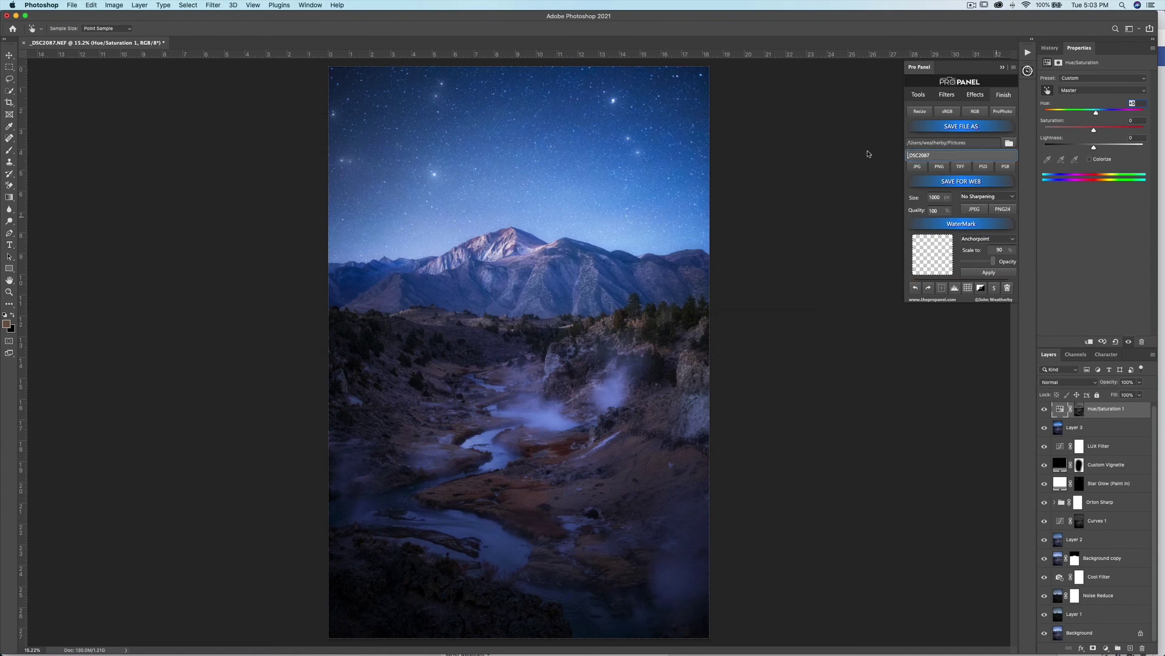
double_click(942, 156)
key("BackSpace")
type("Mammoth Lakes")
- Set the web export size to 2400 pixels with No Sharpening and save the image as a JPEG
left_click(918, 199)
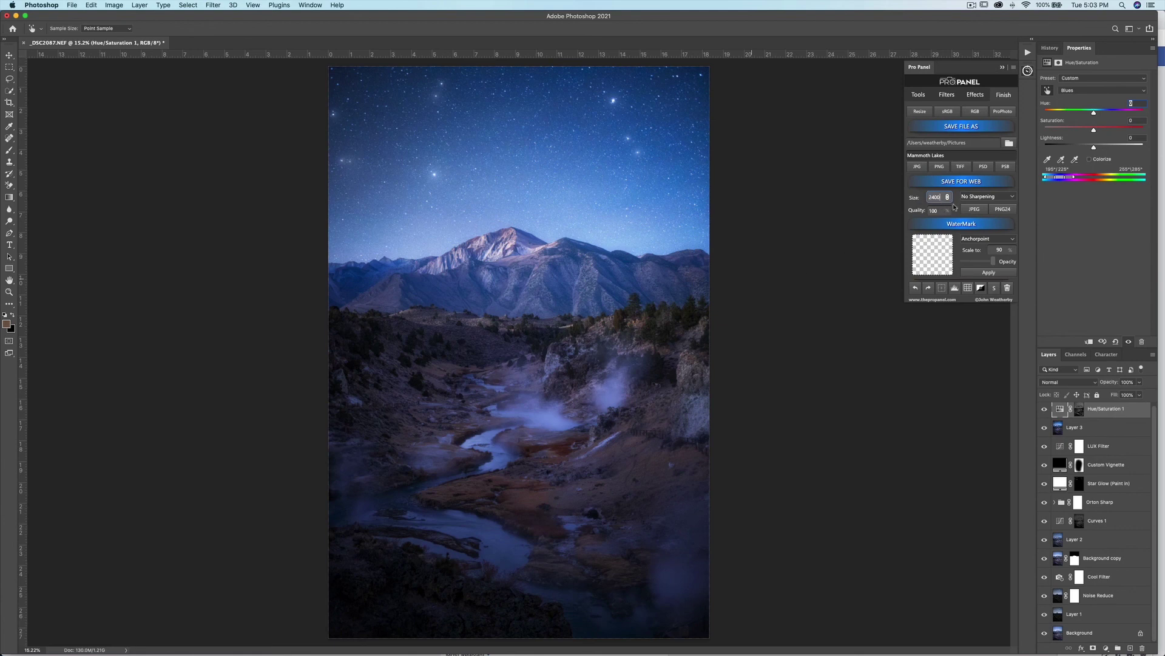
left_click(978, 198)
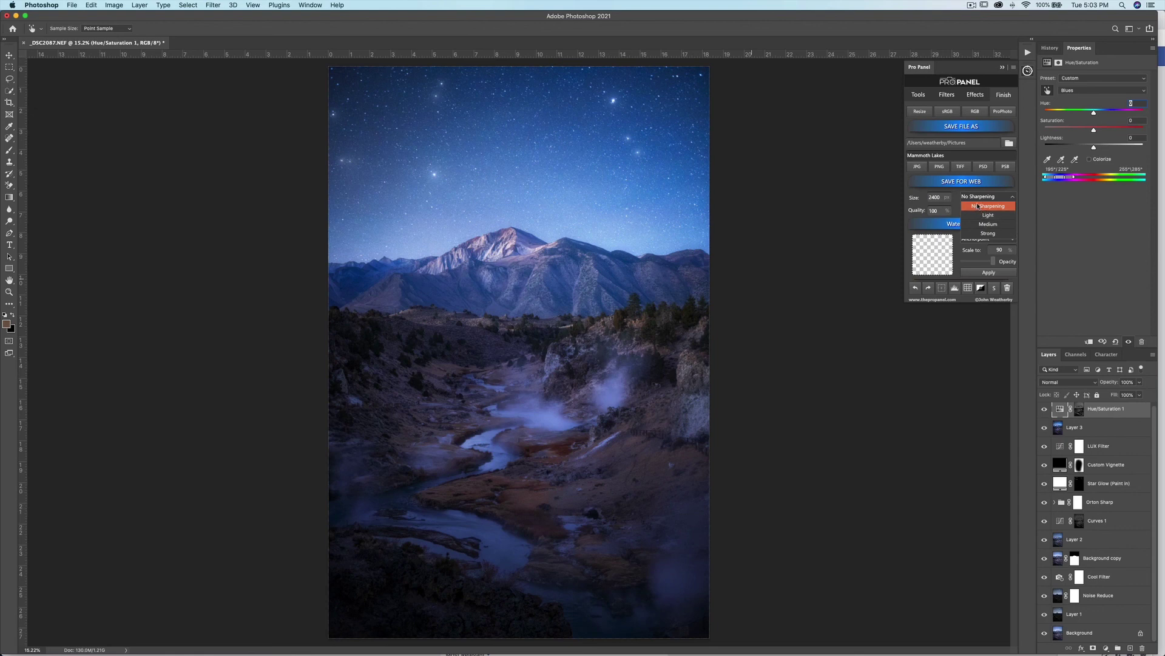
left_click(978, 207)
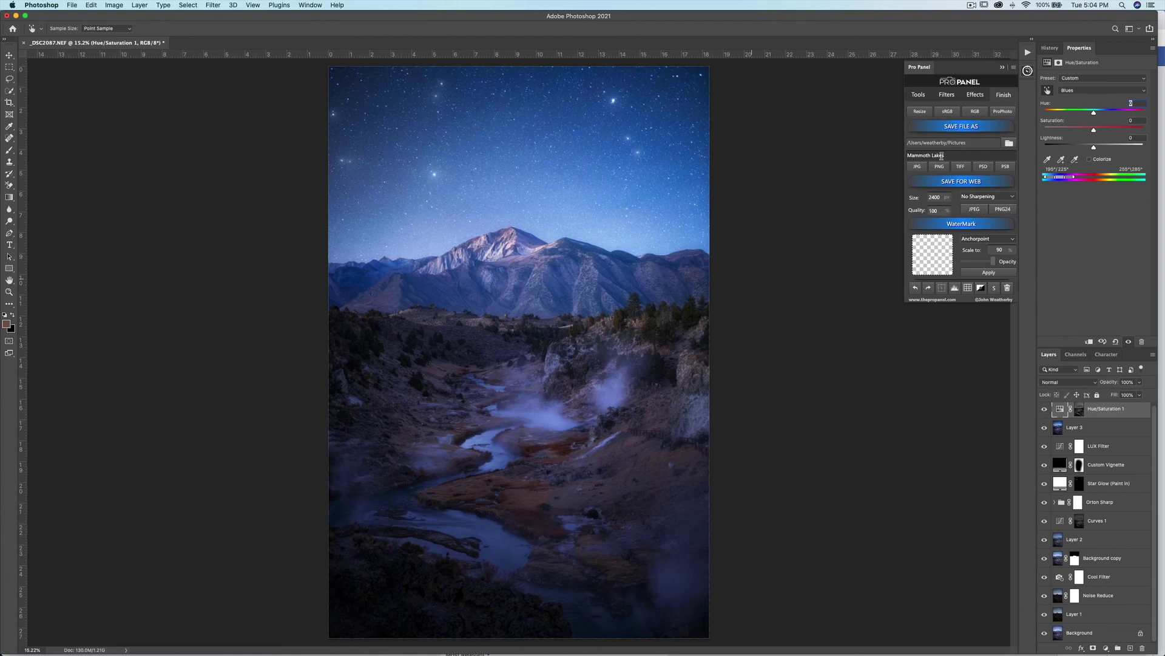
left_click(974, 209)
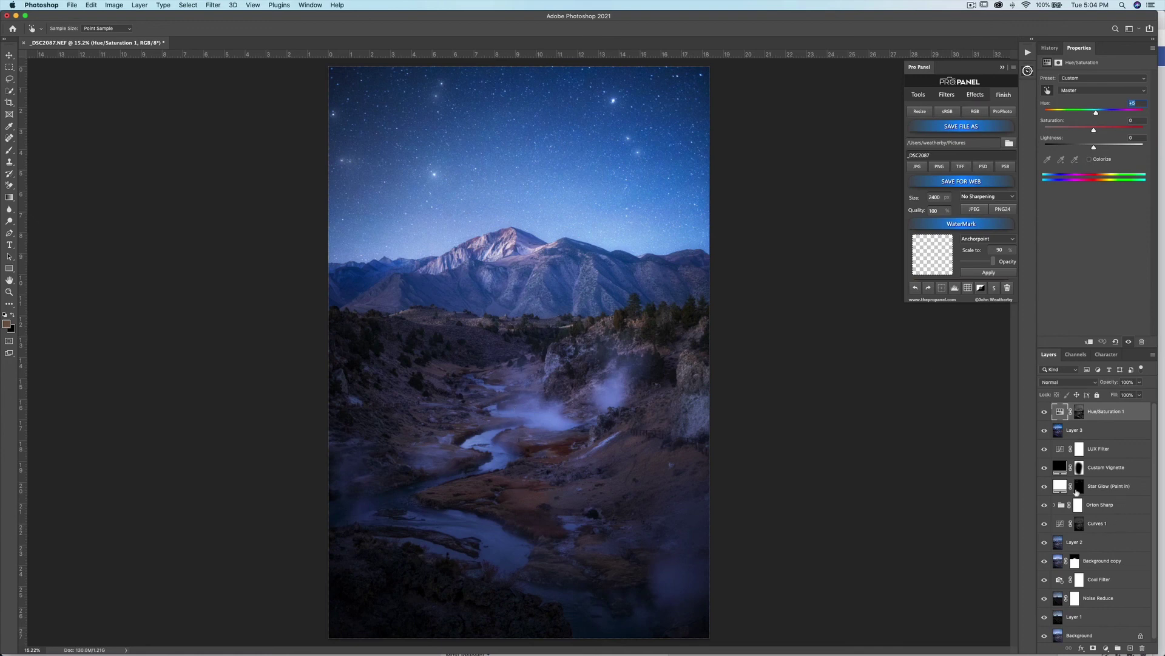
scroll(1090, 544, "down", 1)
scroll(1104, 514, "up", 1)
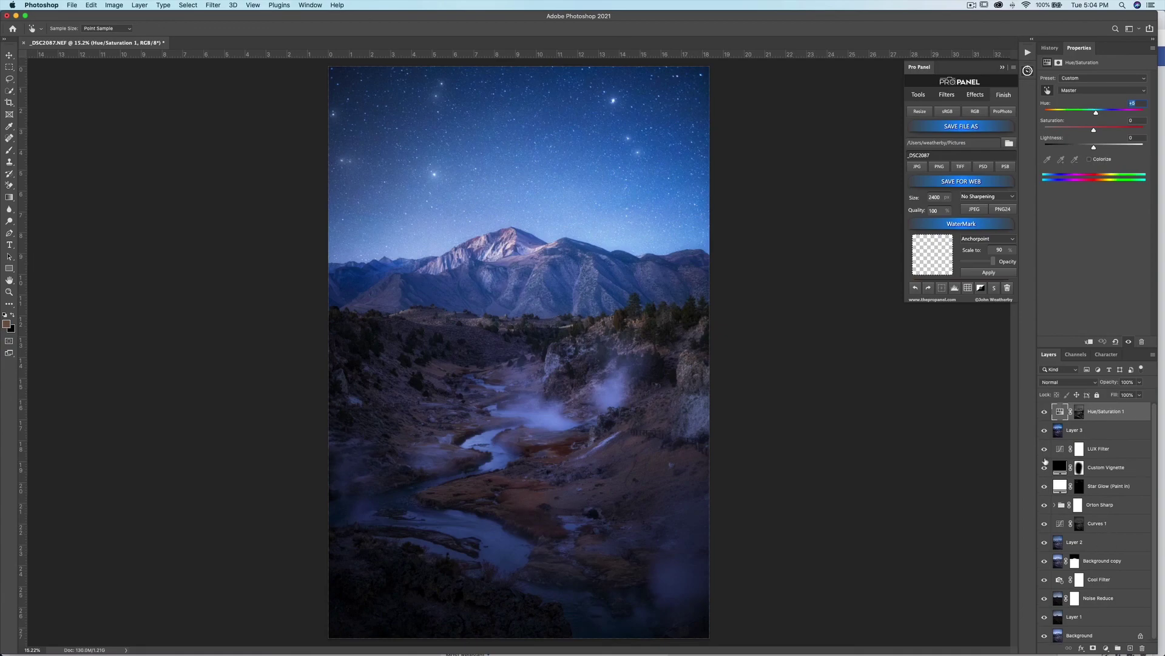